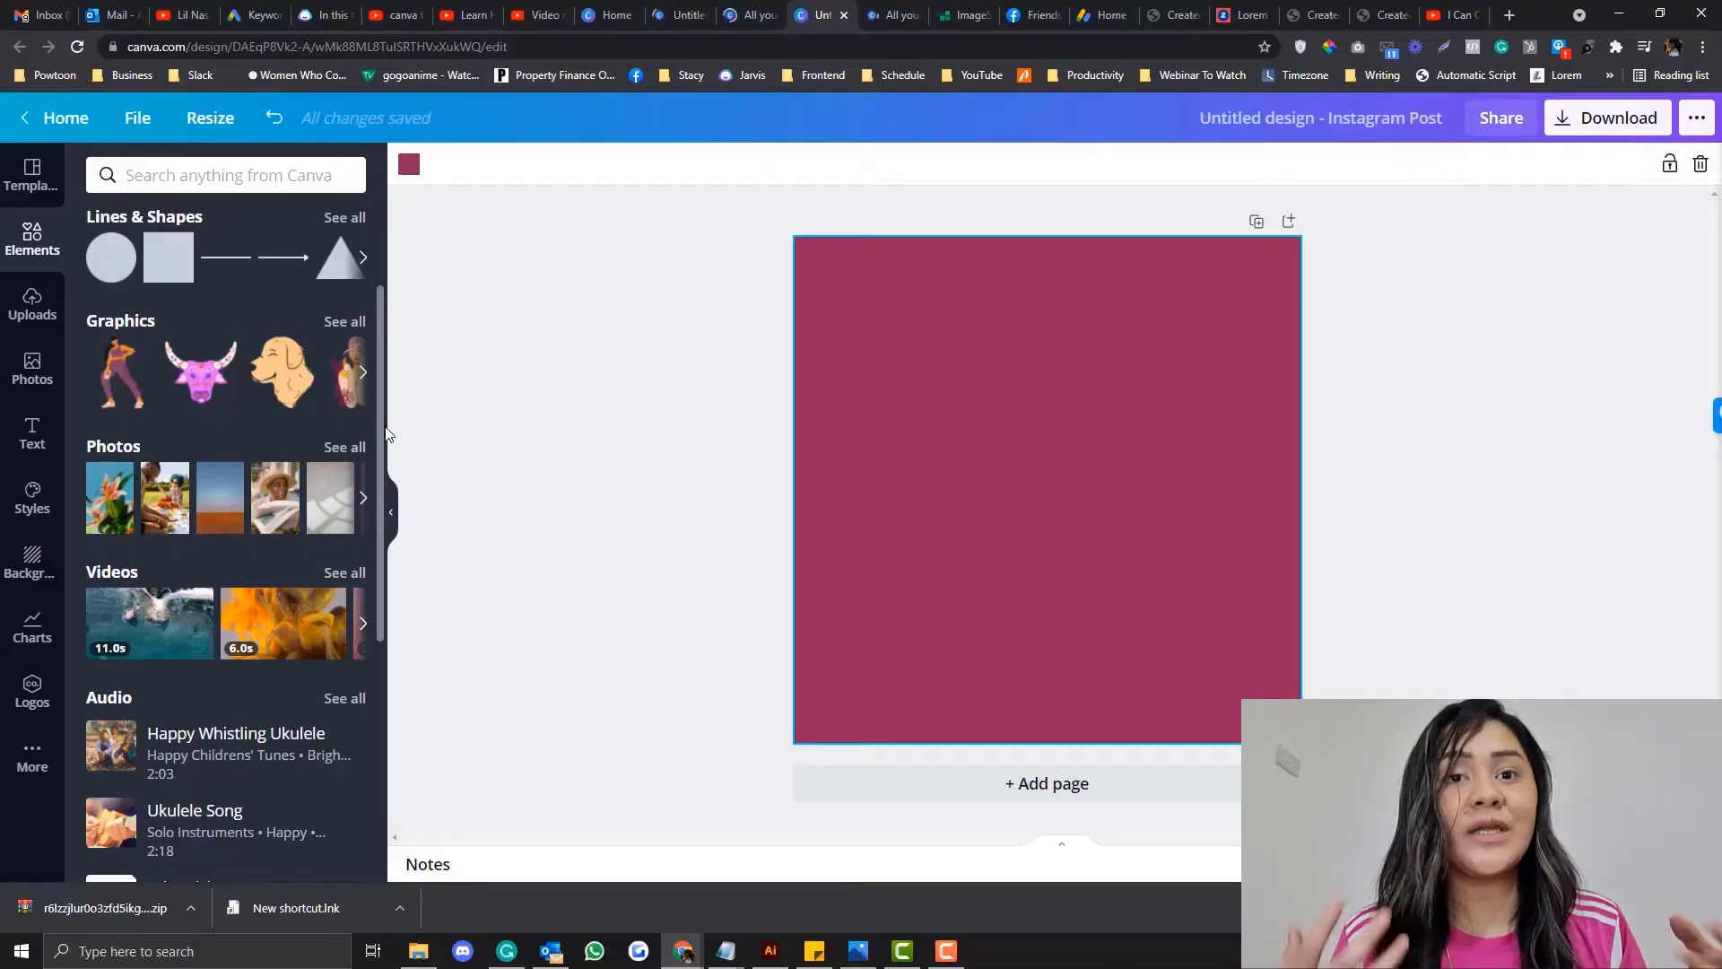
Step: Add the envelope stock photo to the page and enlarge it
left_click(345, 447)
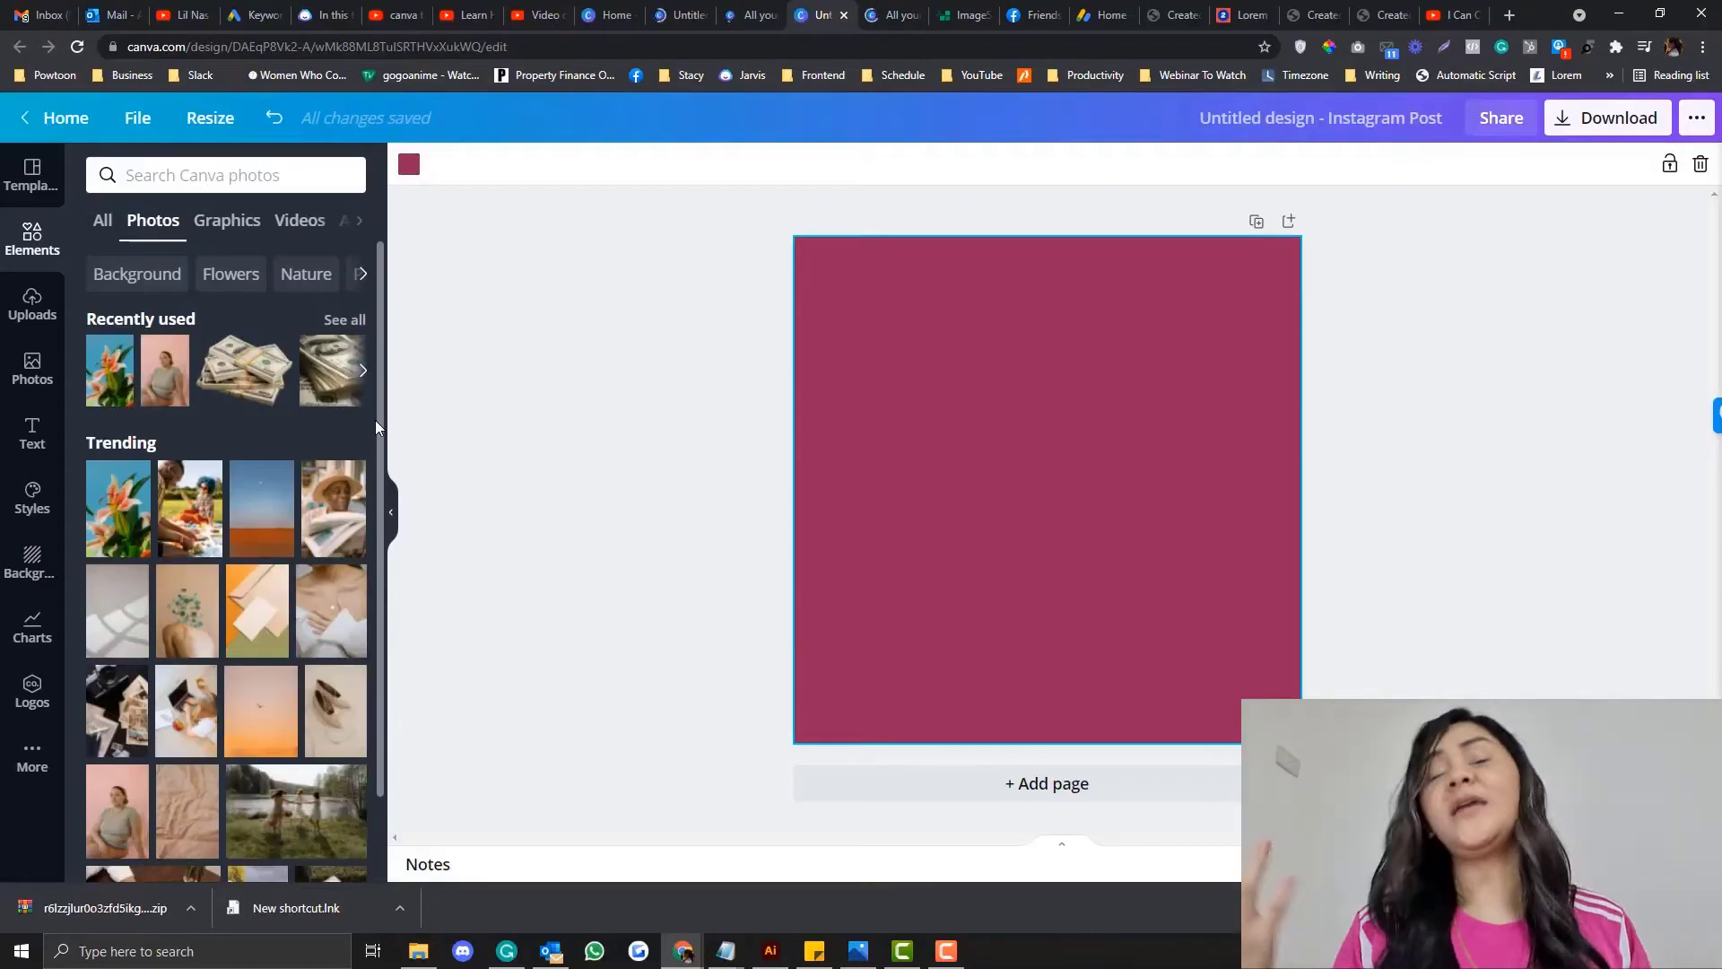
scroll(375, 420, "down", 1)
left_click(257, 514)
left_click_drag(912, 287, 619, 166)
left_click_drag(1181, 691, 1315, 888)
scroll(1159, 537, "down", 1)
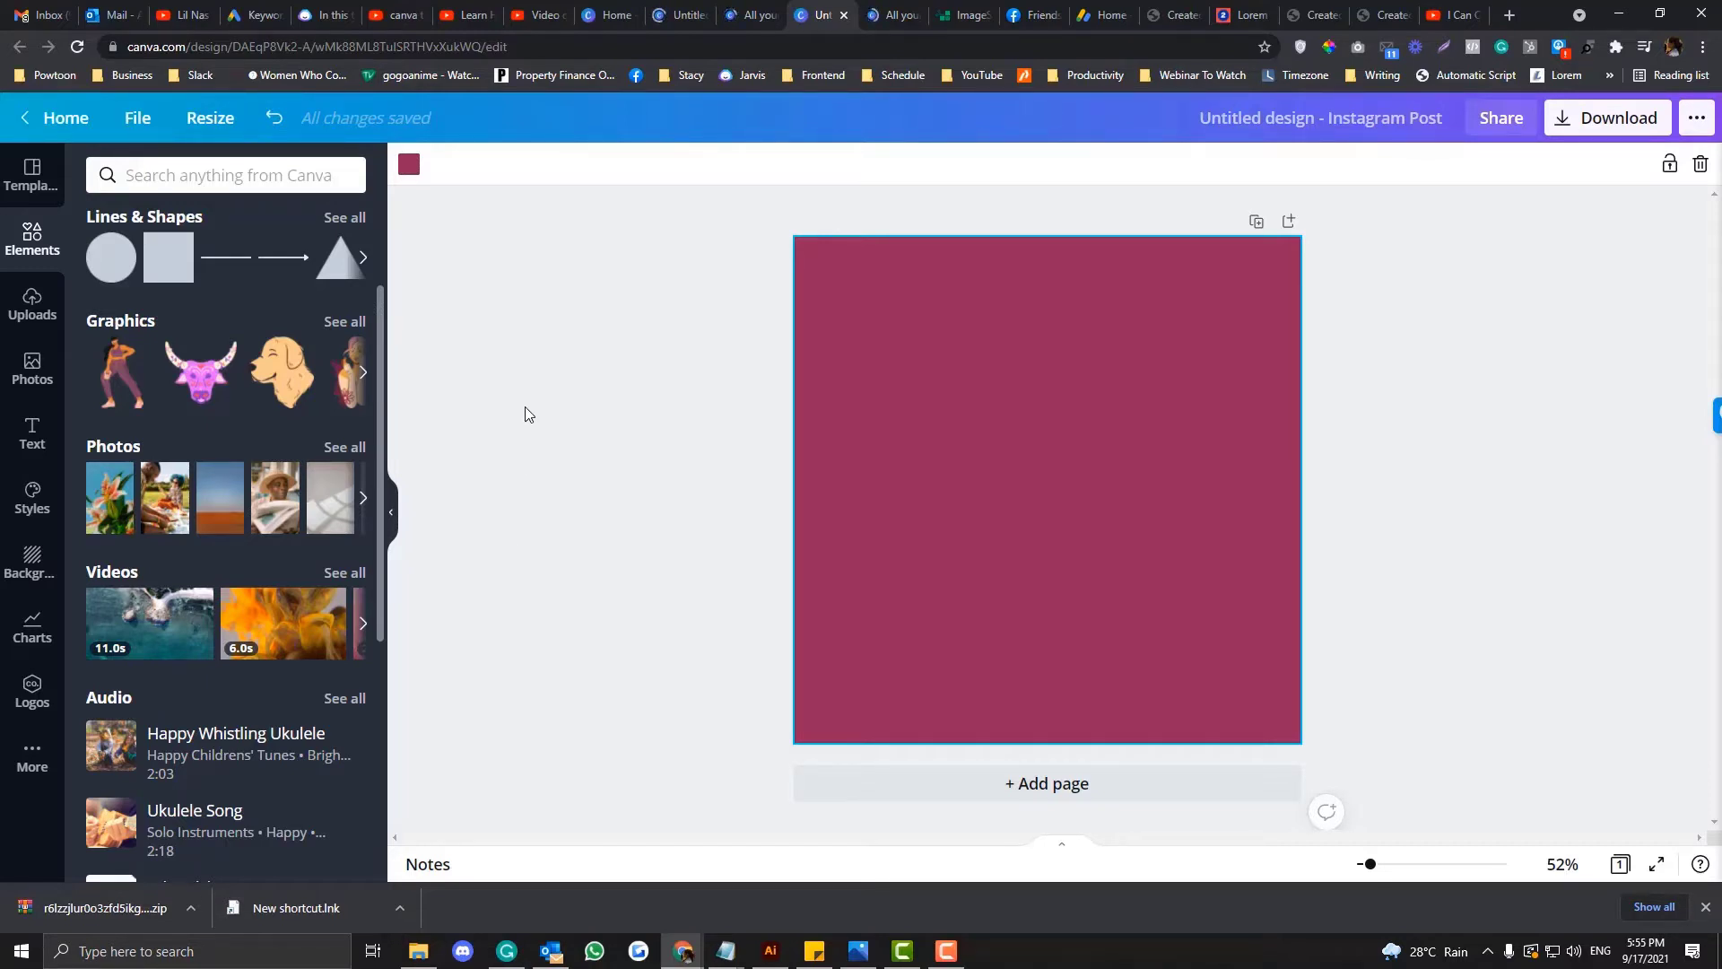
Step: Add the envelope photo again and stretch it to cover the whole page
left_click(345, 448)
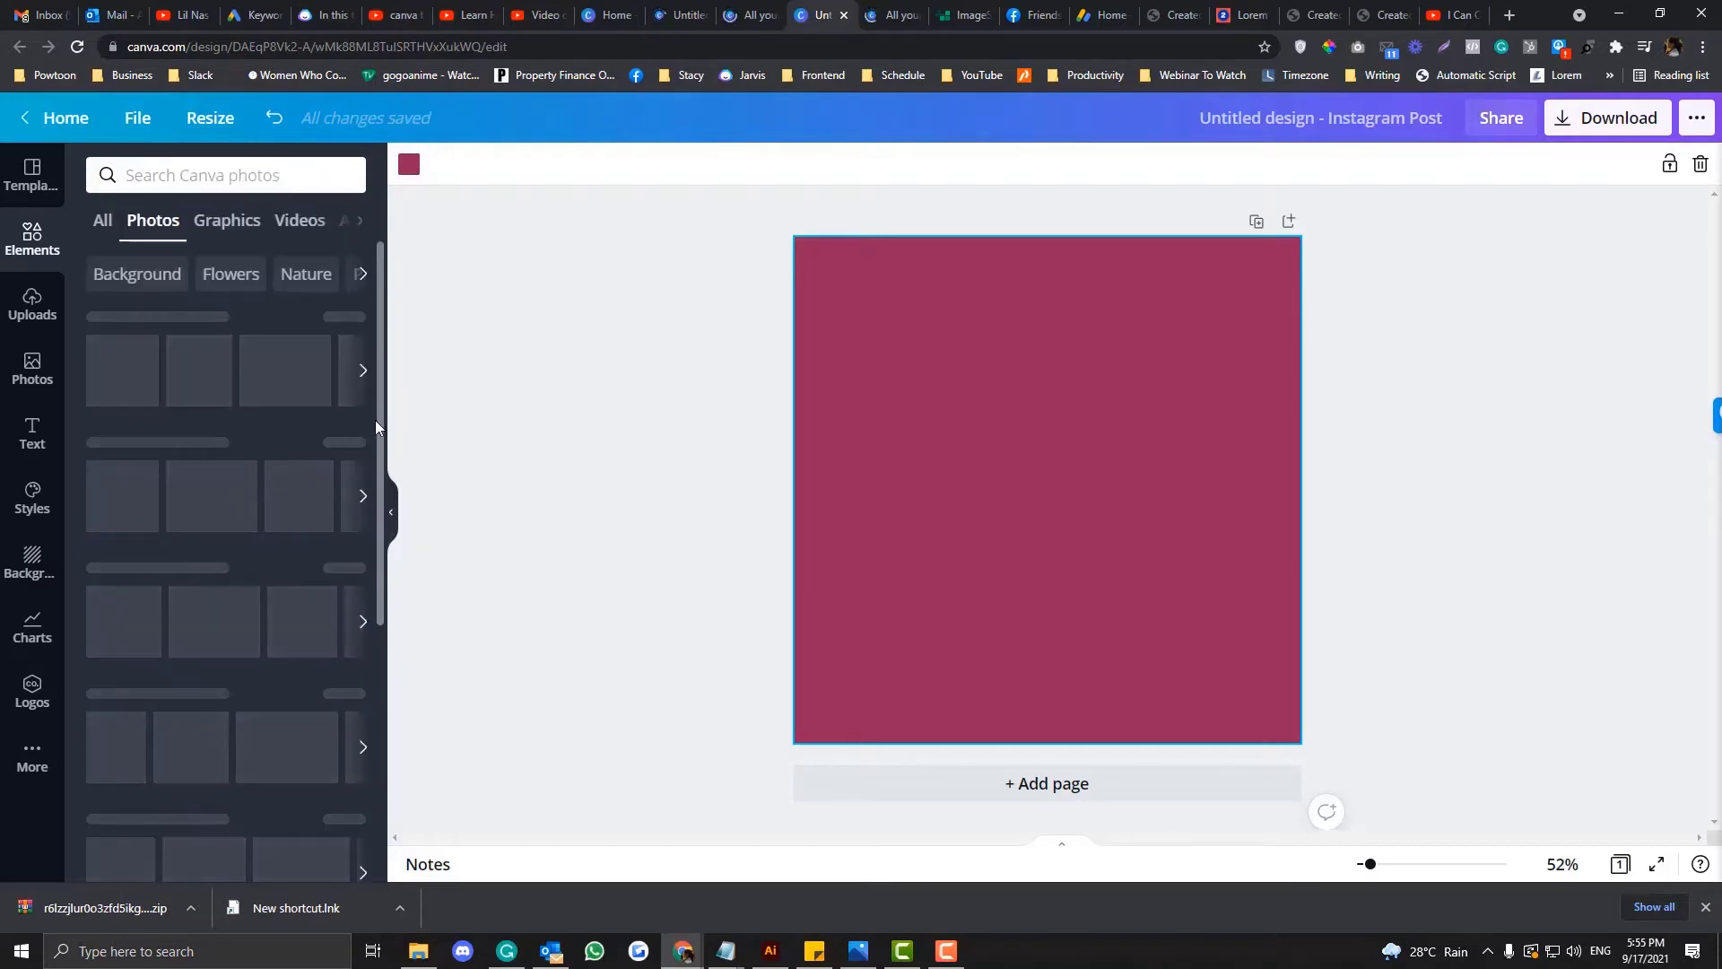
scroll(257, 538, "down", 1)
left_click(257, 518)
left_click_drag(911, 287, 636, 174)
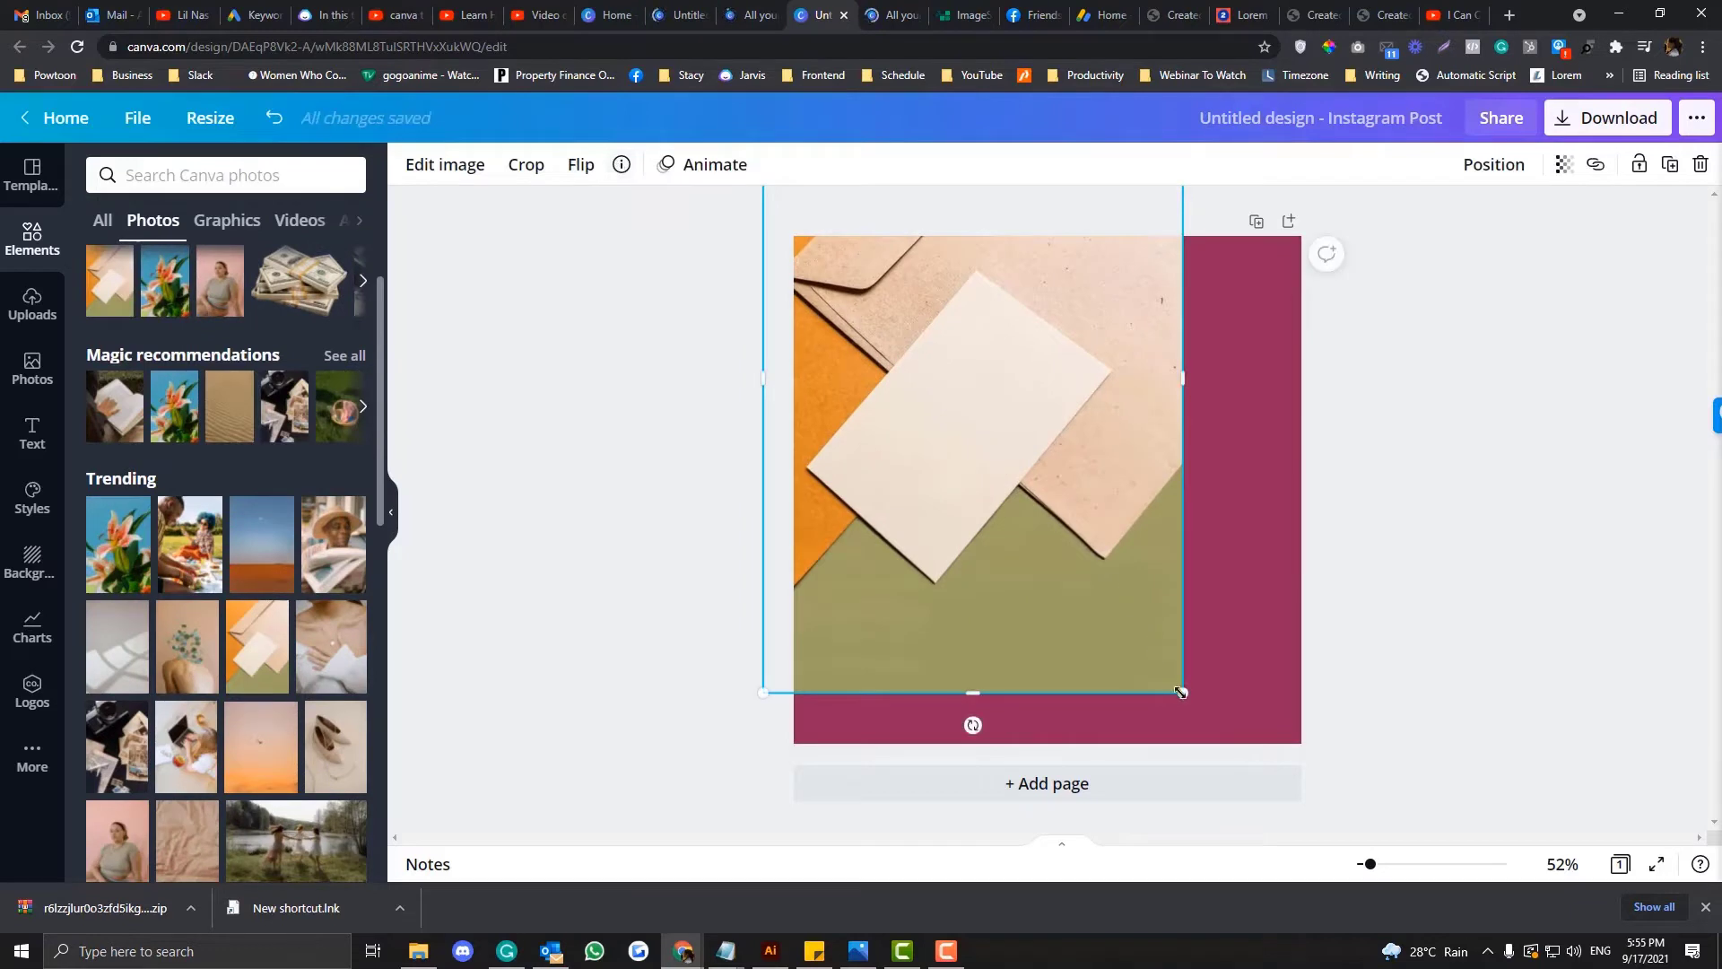
left_click_drag(1184, 692, 1413, 833)
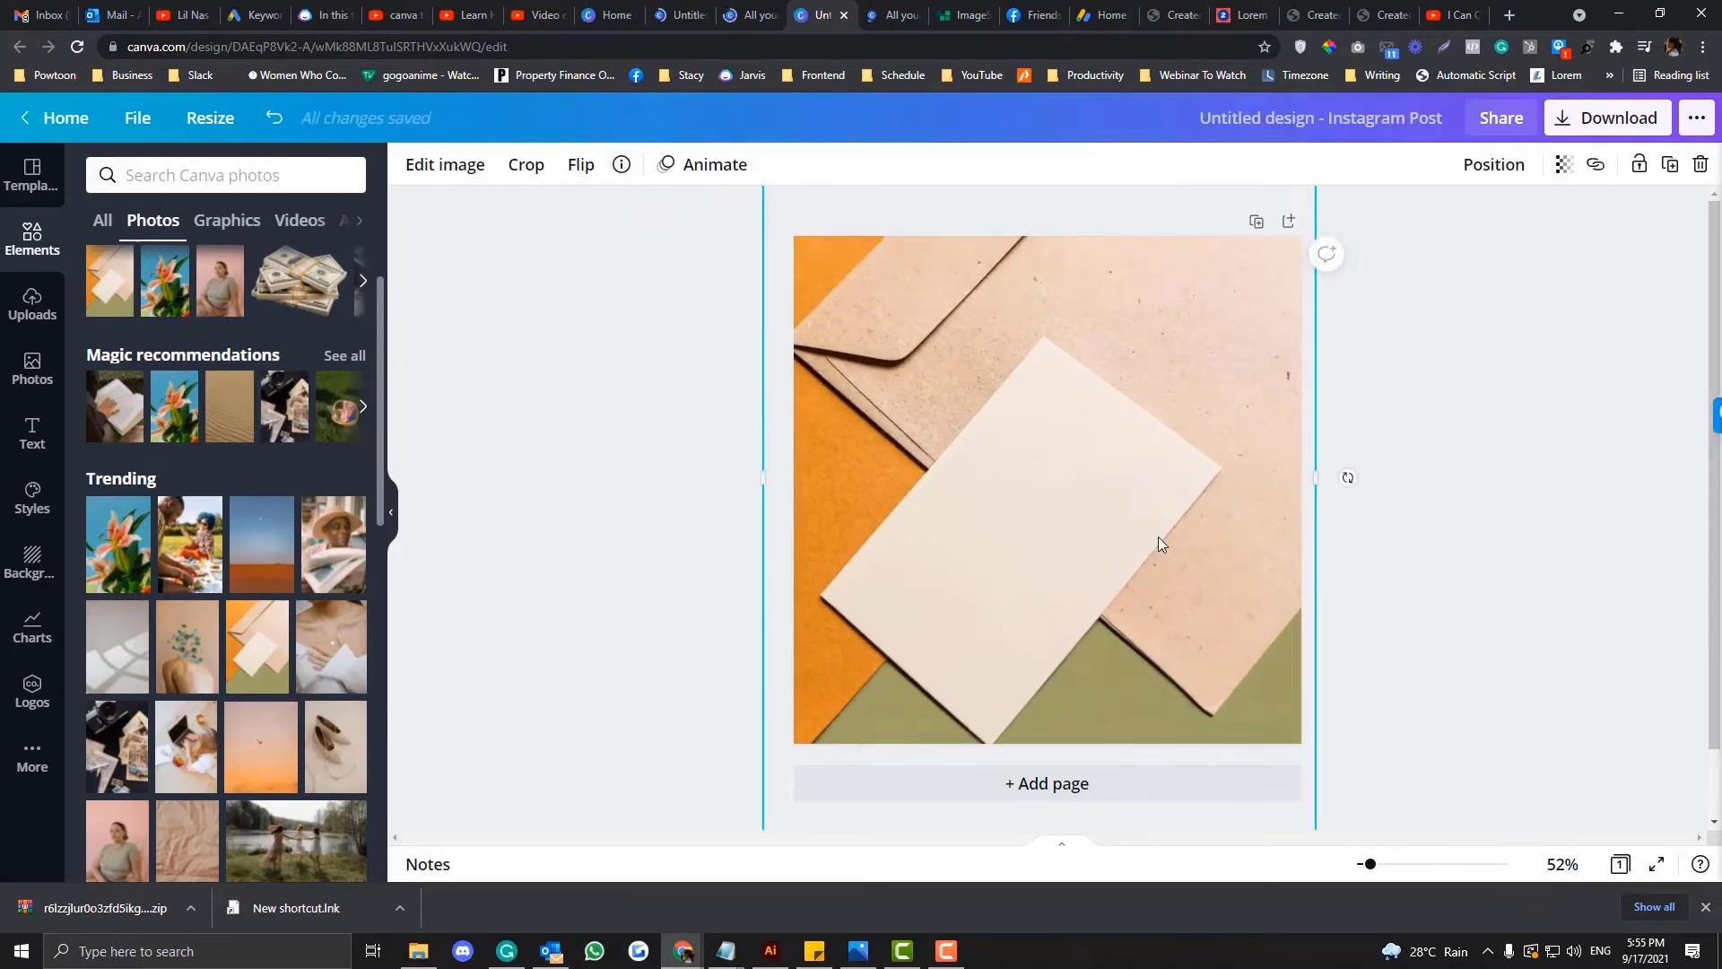
scroll(1159, 544, "down", 1)
scroll(919, 502, "up", 1)
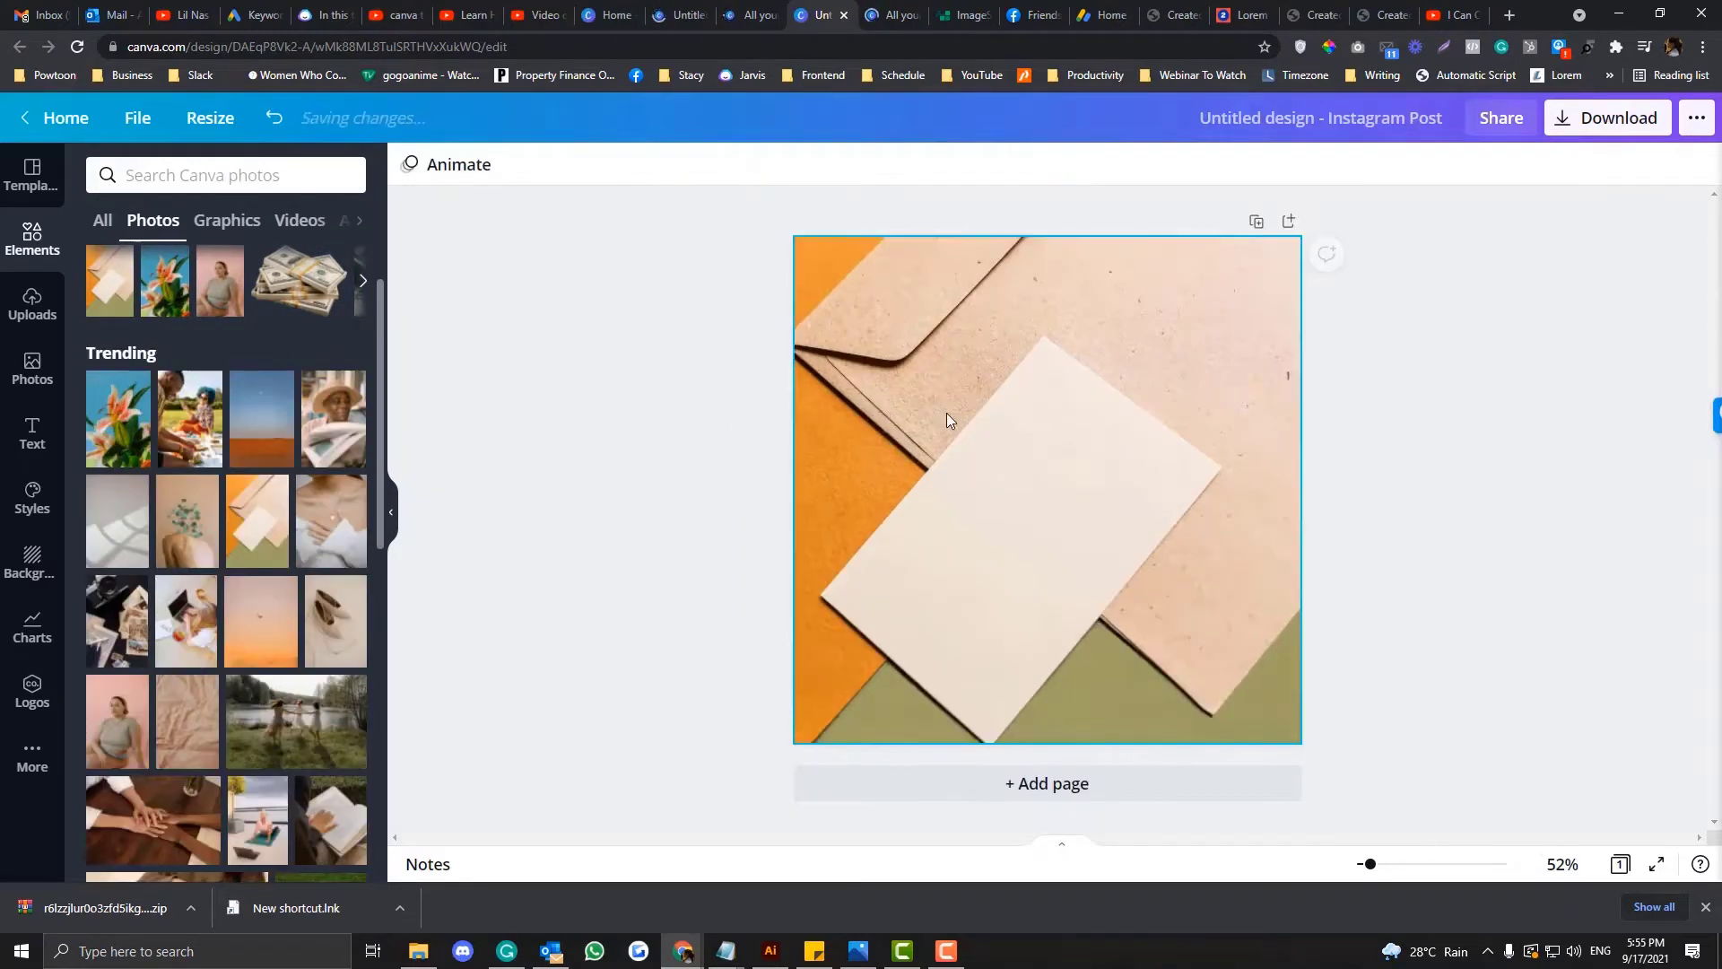
Step: Tint the envelope photo with the Fuchsia duotone and apply it
left_click(473, 165)
scroll(213, 337, "down", 9)
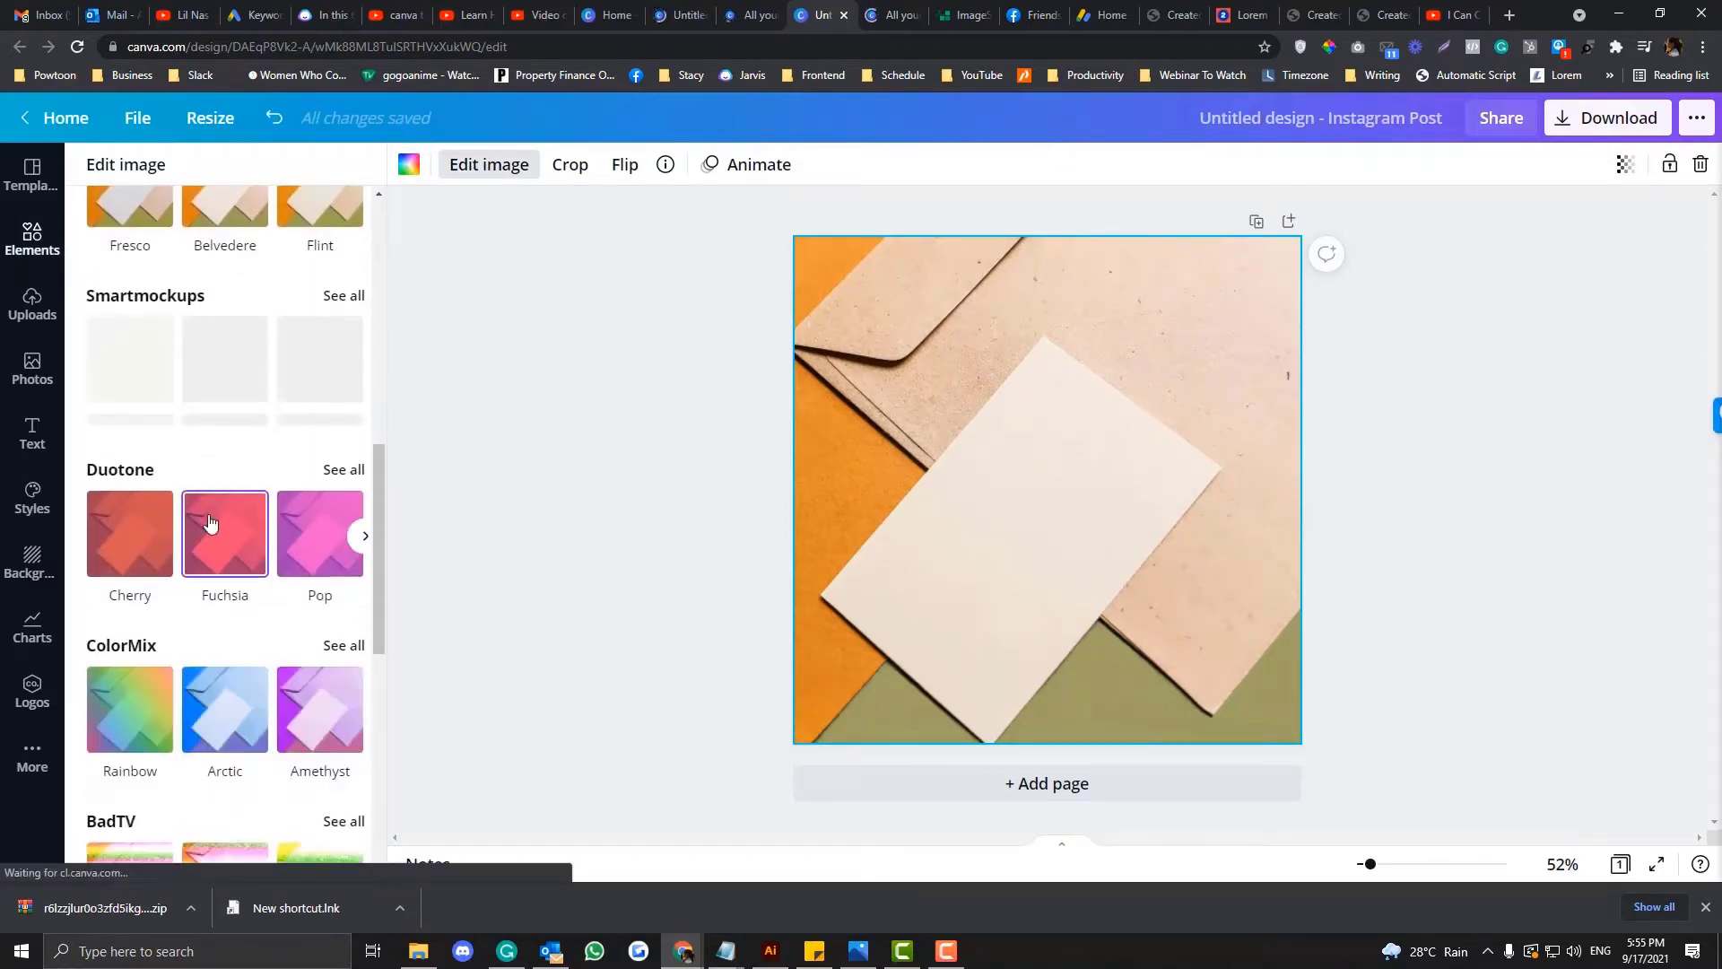
left_click(210, 502)
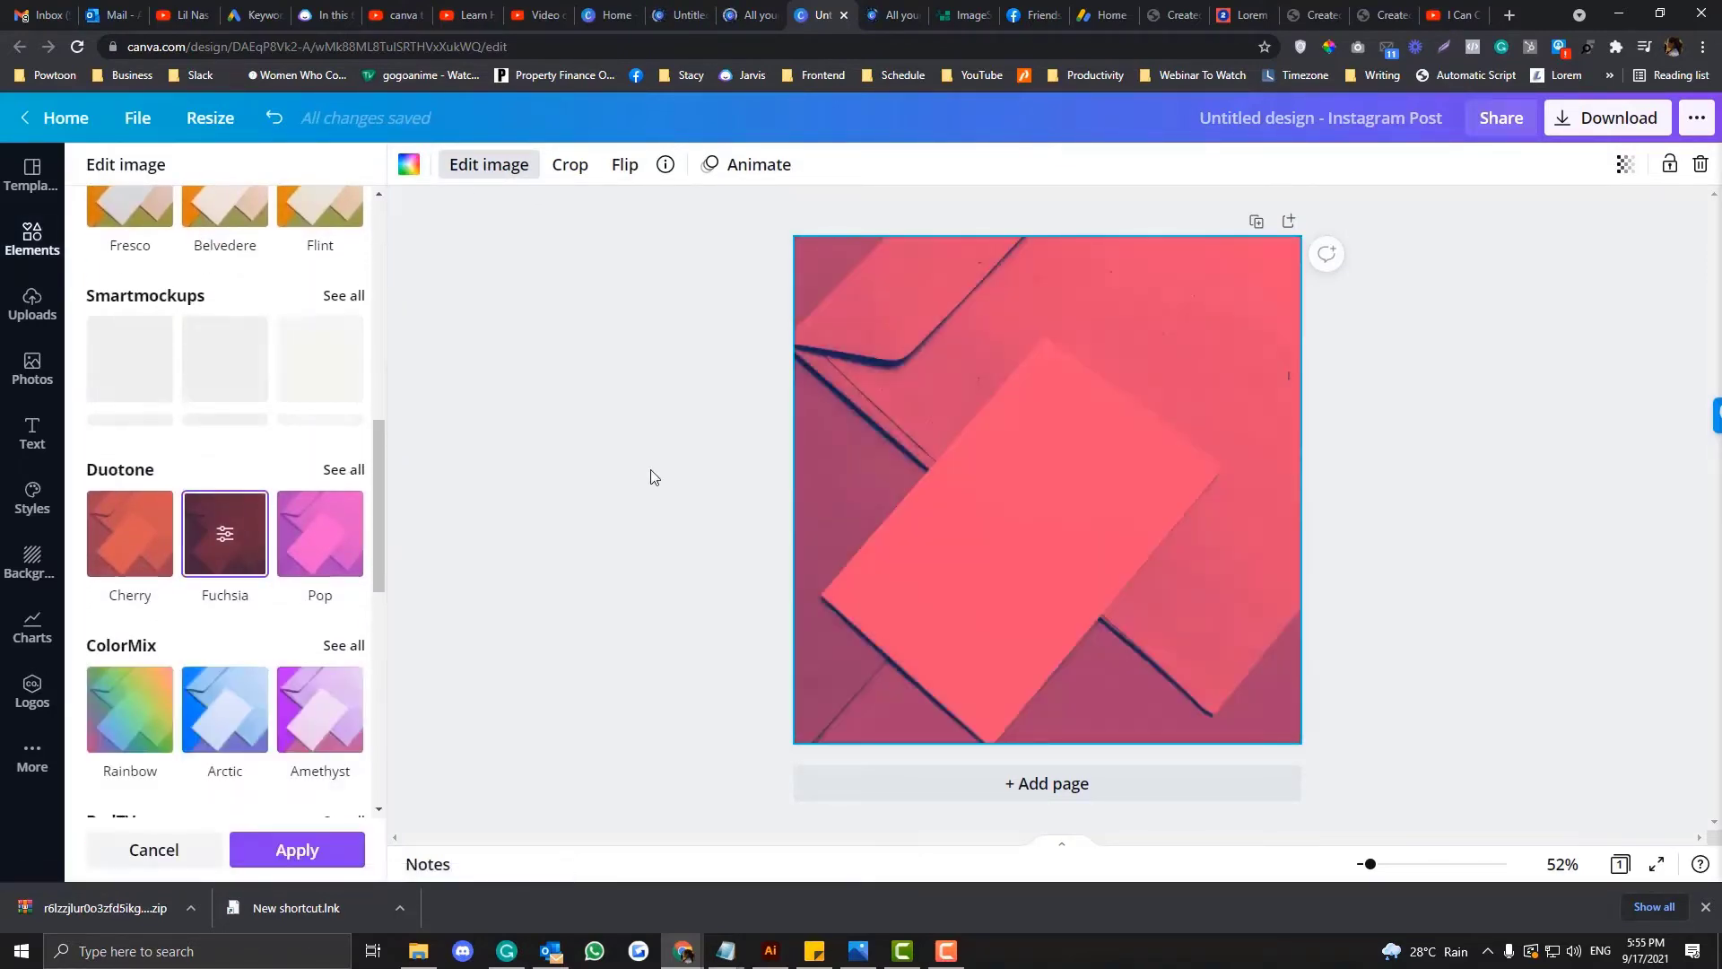
left_click(651, 476)
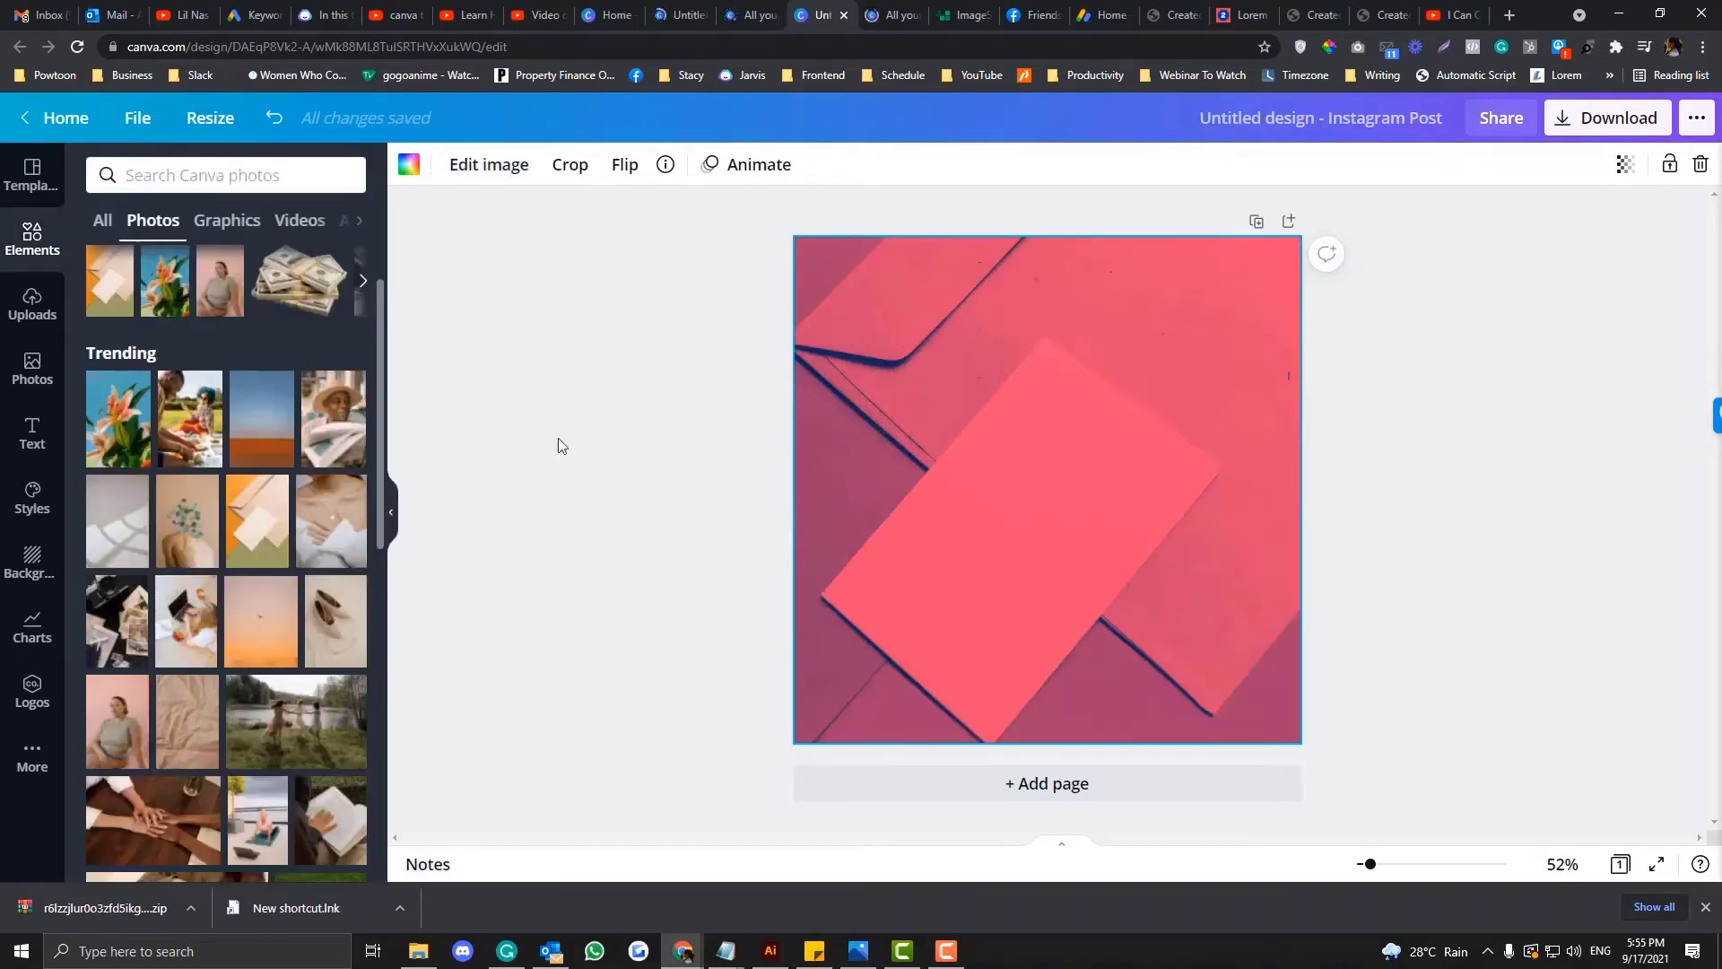
Step: Glance at the uploaded media, then go back to browsing stock photos
left_click(31, 294)
left_click(33, 239)
scroll(170, 440, "down", 10)
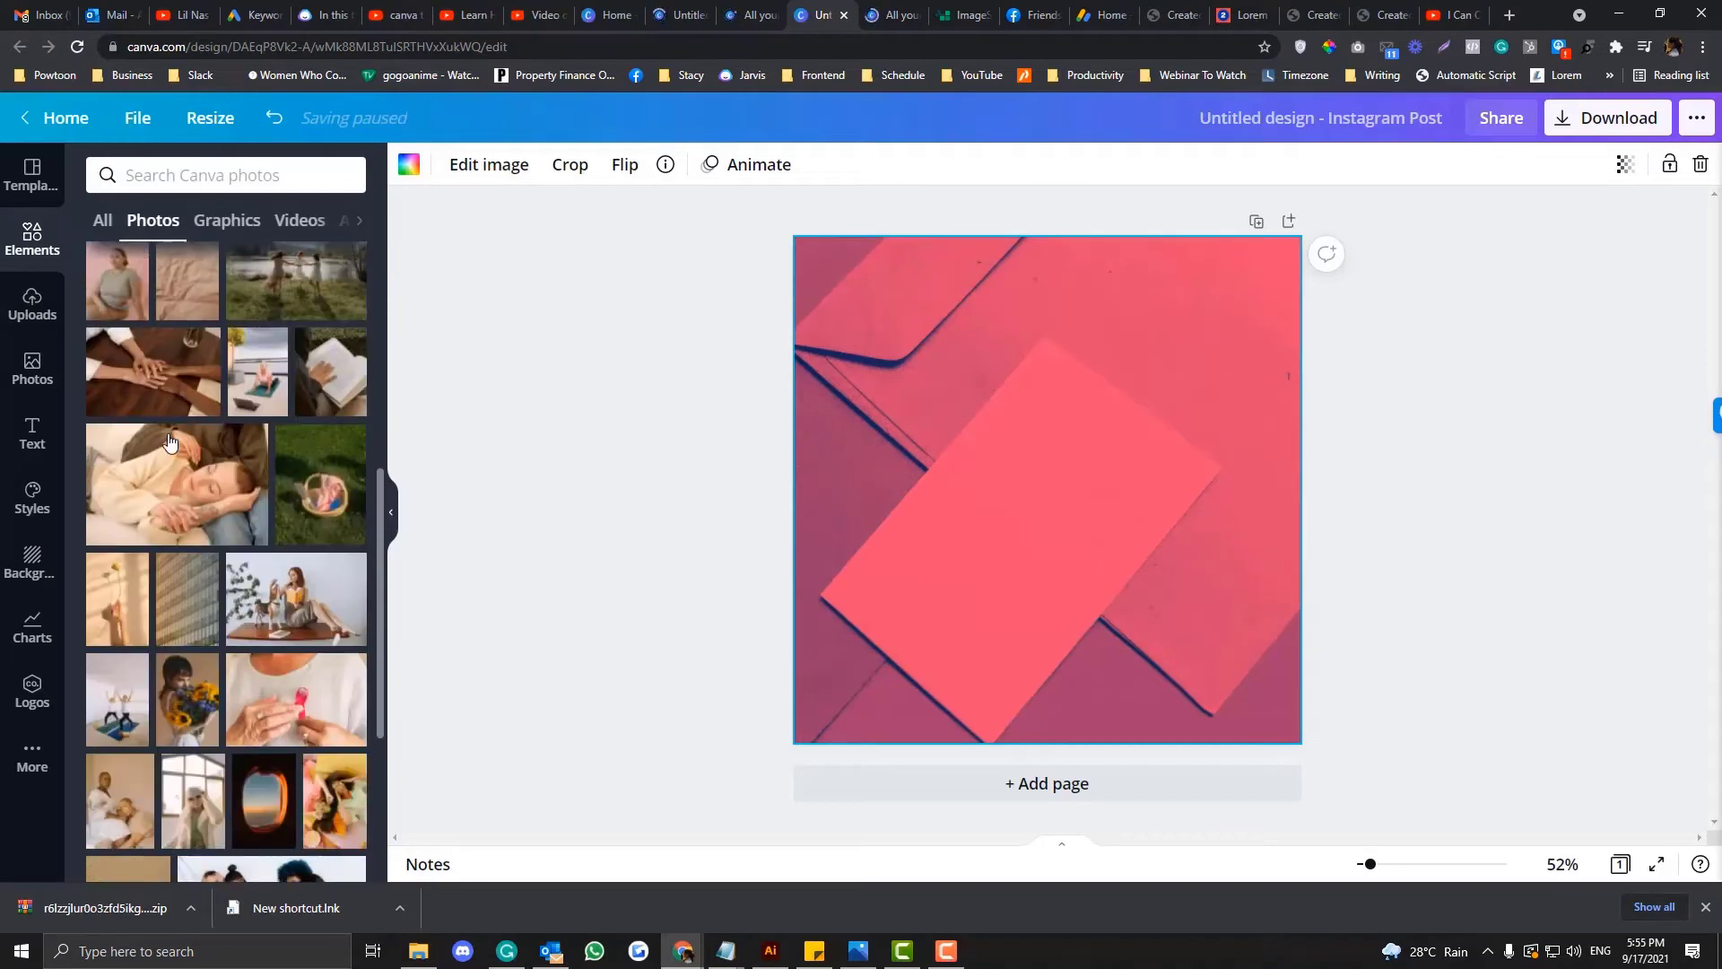
scroll(170, 440, "down", 2)
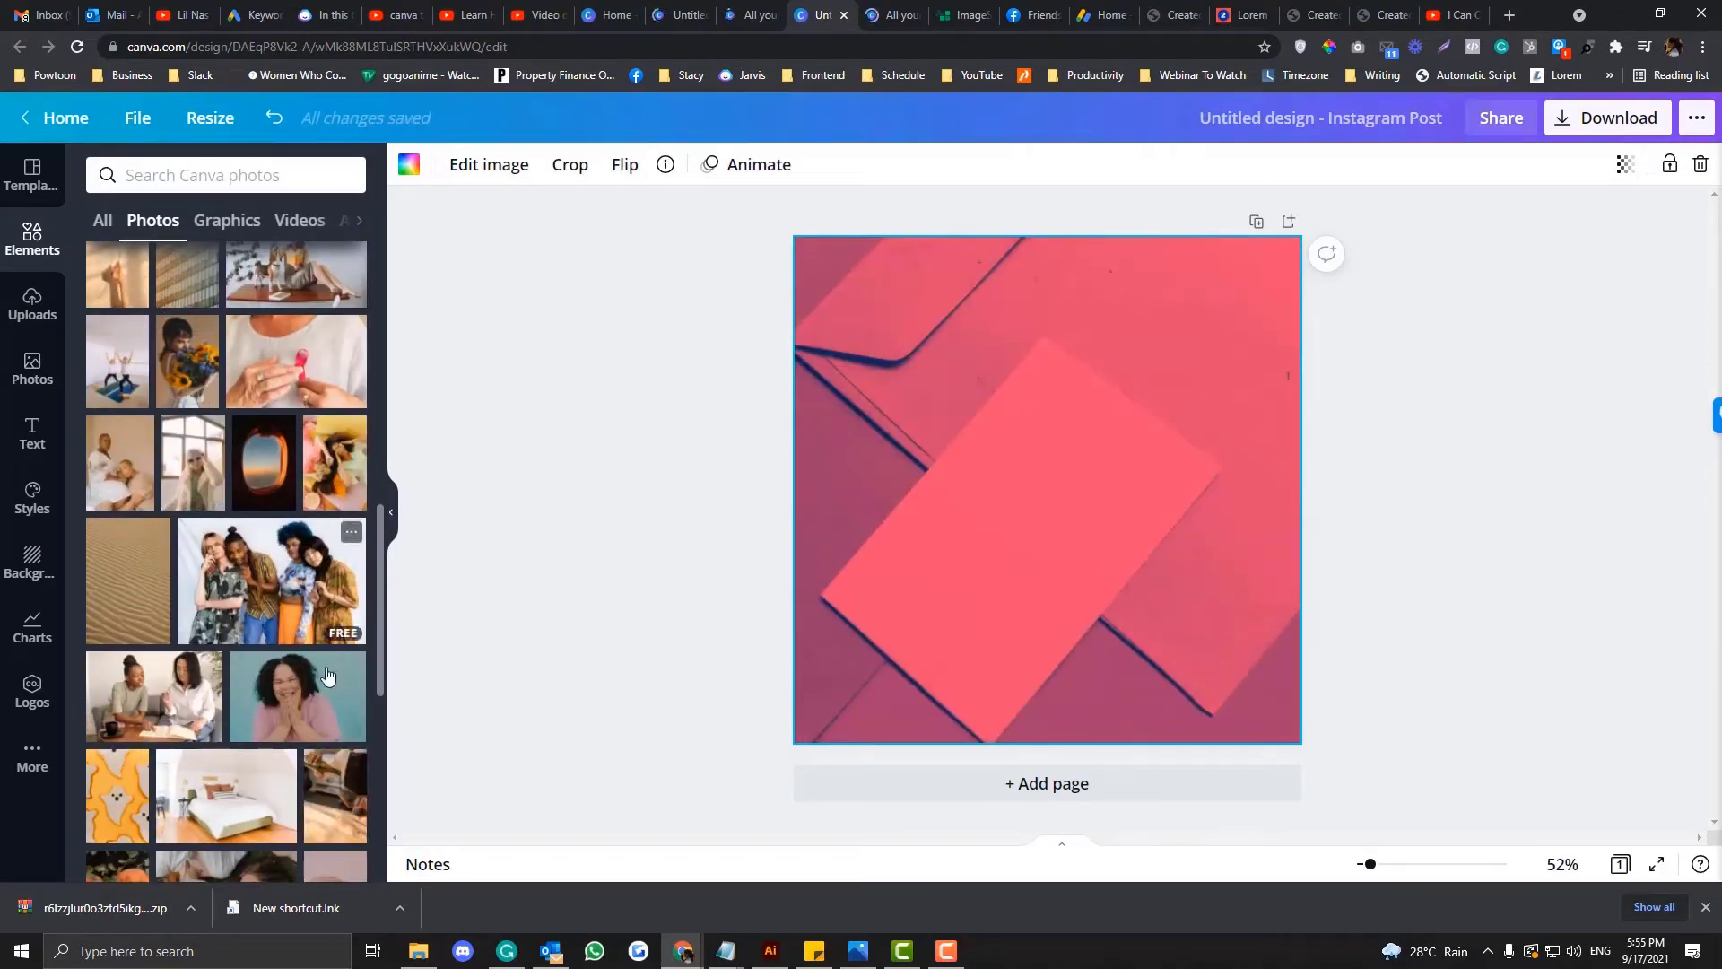
Step: Add the laughing woman photo, resize it, move it lower left, and run Background Remover
left_click(283, 708)
left_click_drag(846, 489, 884, 489)
left_click_drag(1251, 489, 1180, 485)
left_click_drag(1179, 626, 1322, 753)
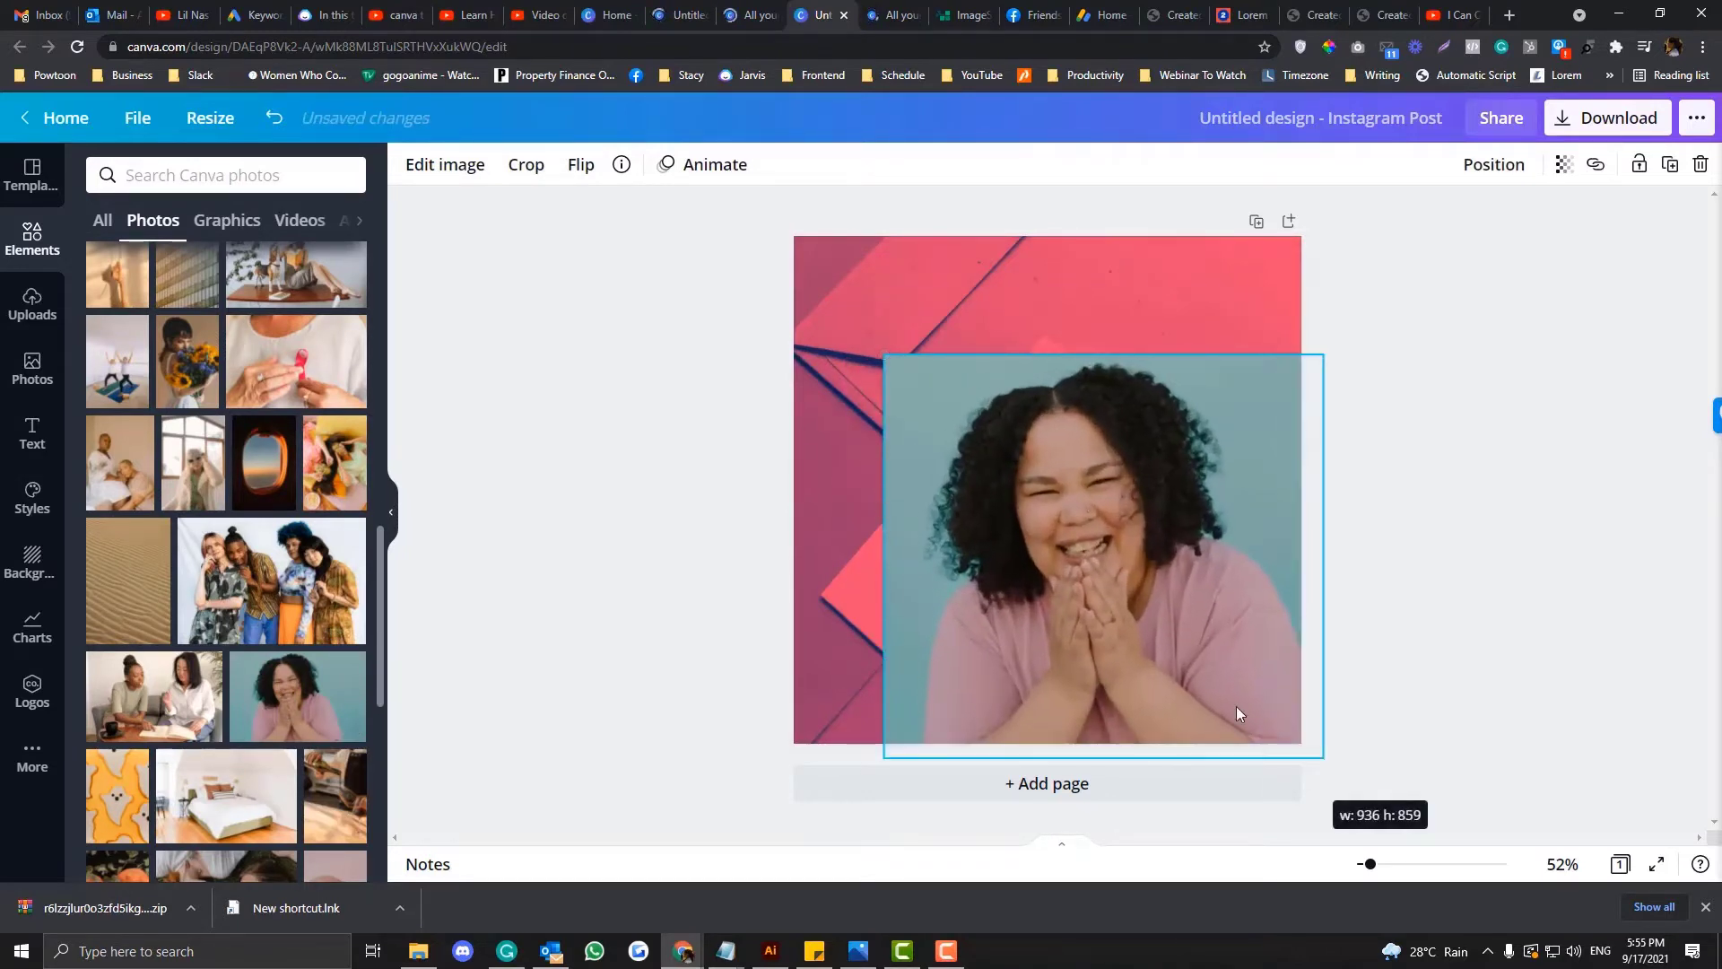
left_click_drag(1230, 697, 1121, 687)
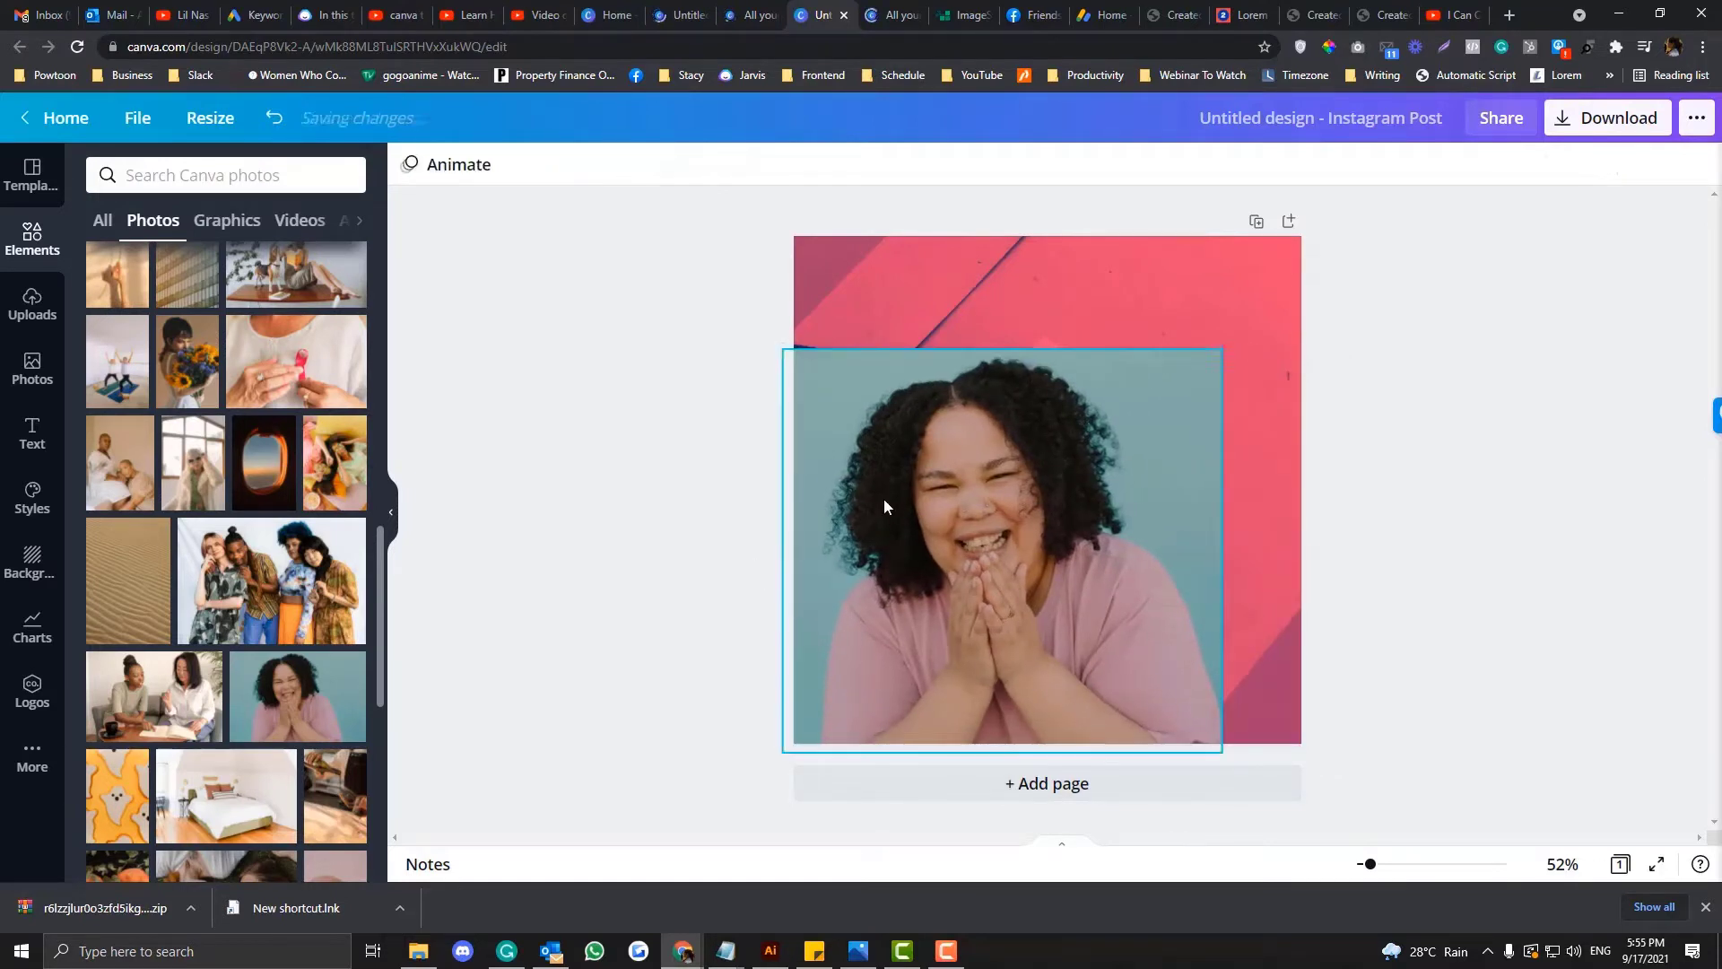
left_click(445, 164)
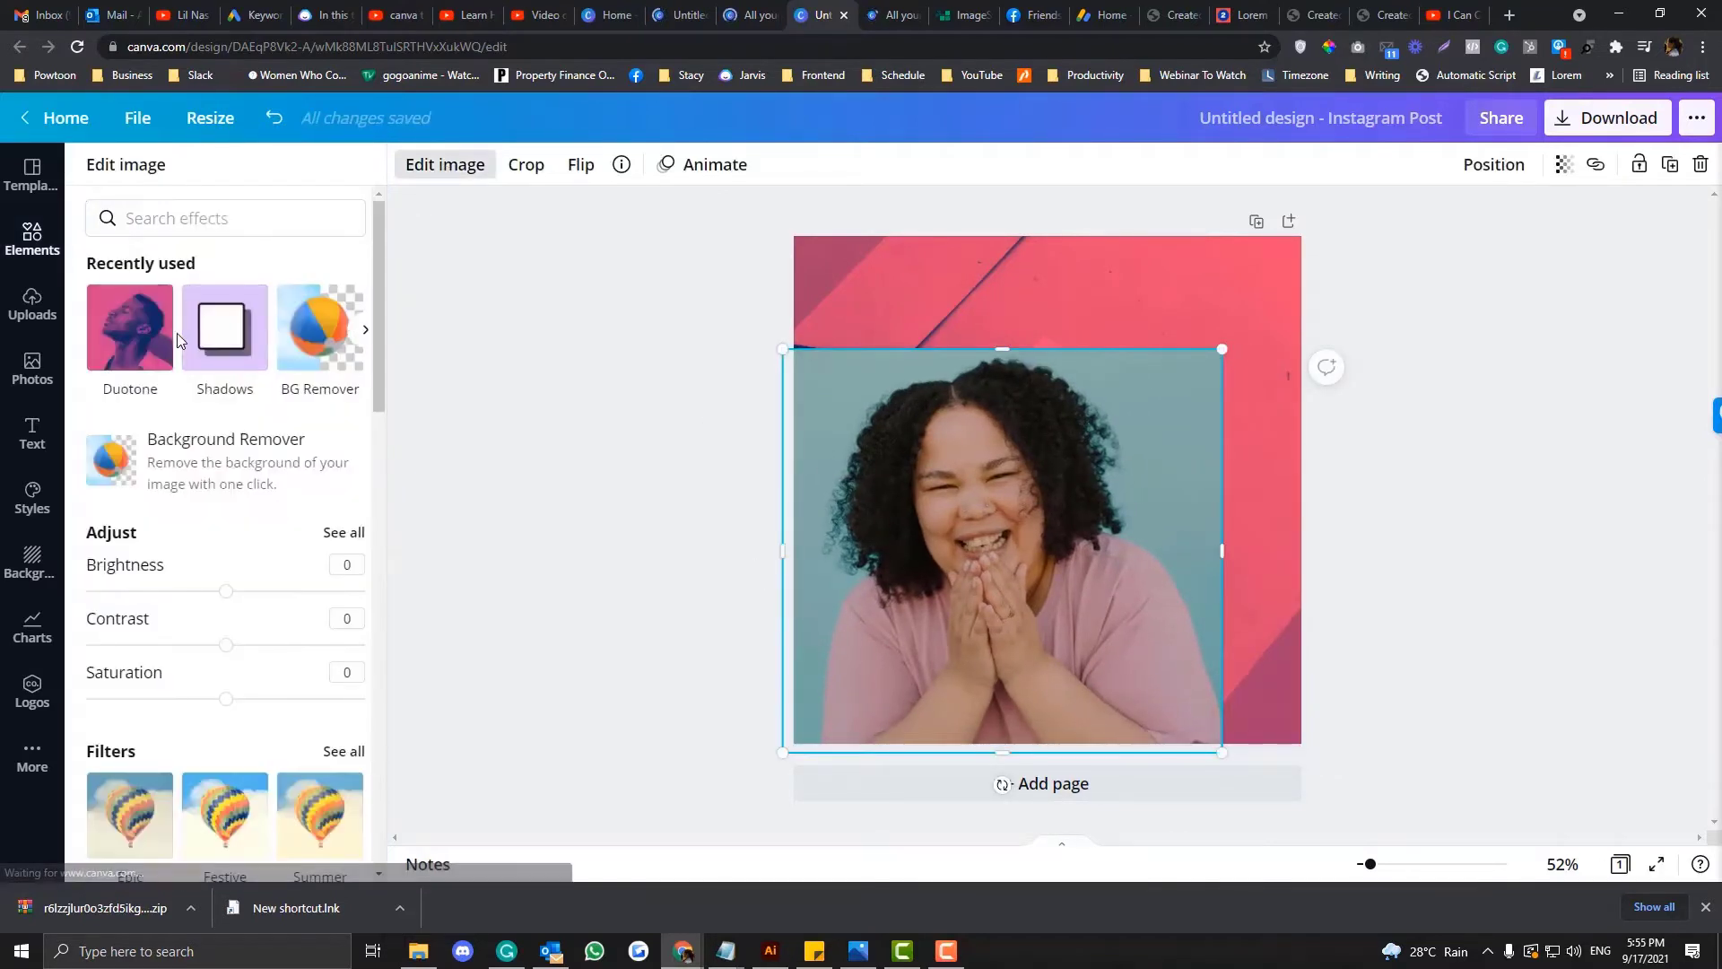
left_click(215, 465)
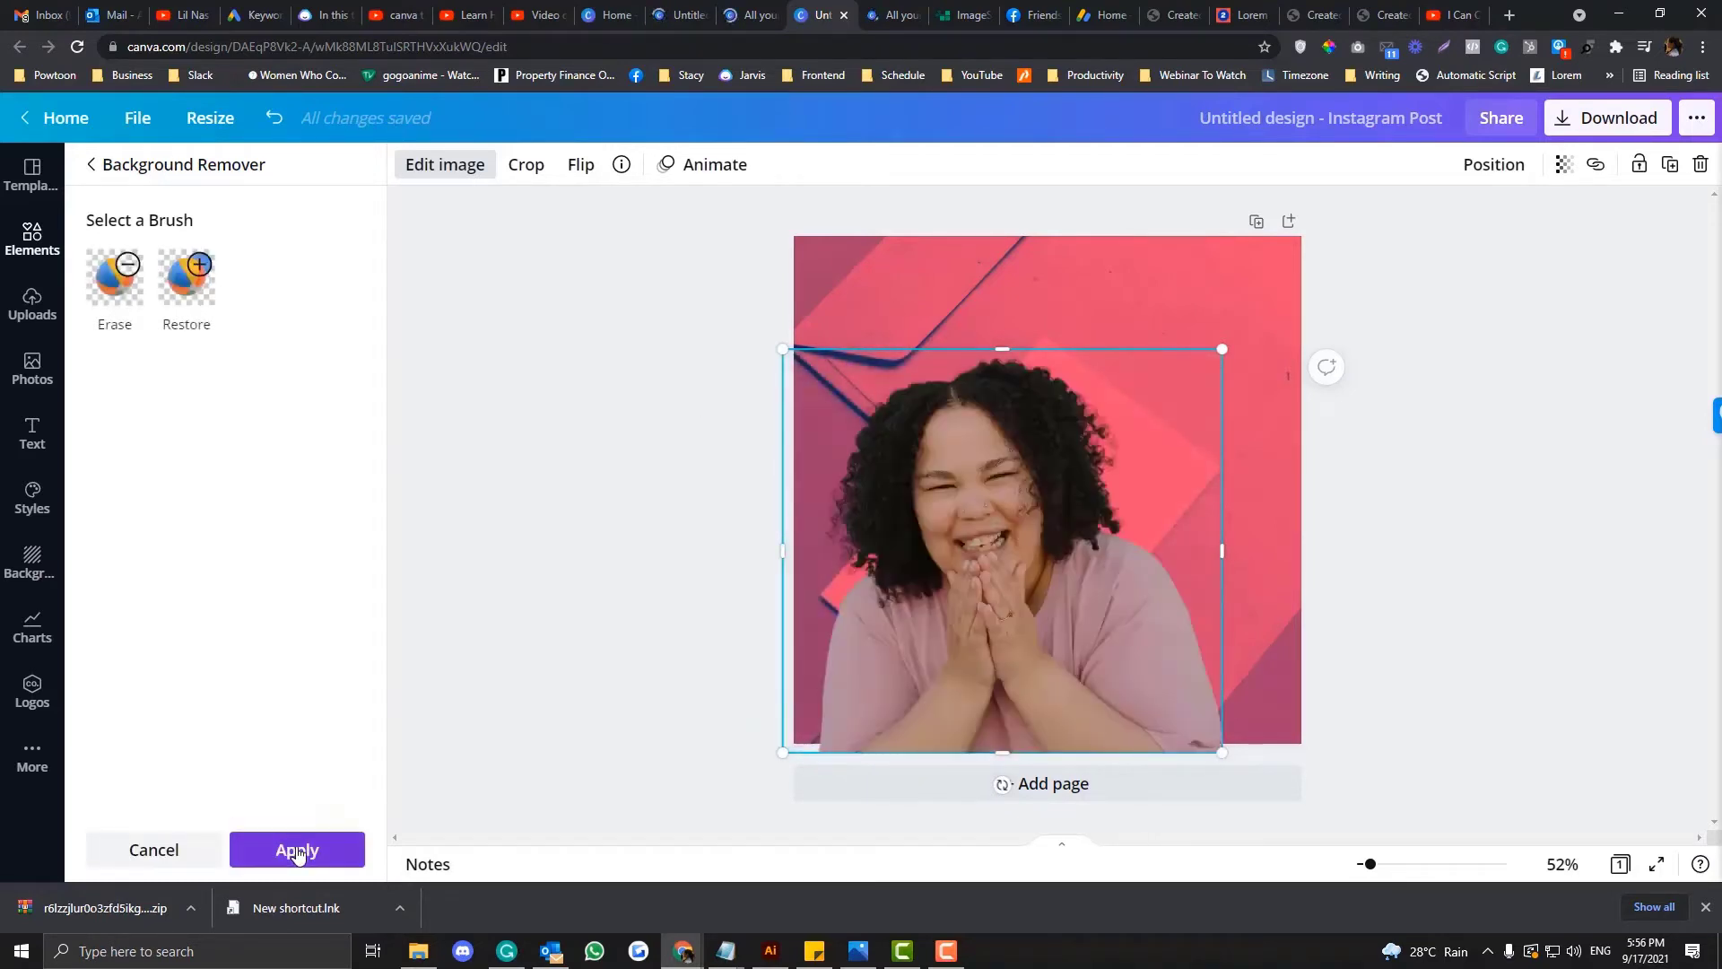
Step: Give the cut-out woman a Glow shadow with blur 0, transparency 100 and size 15
left_click(299, 855)
scroll(285, 489, "down", 3)
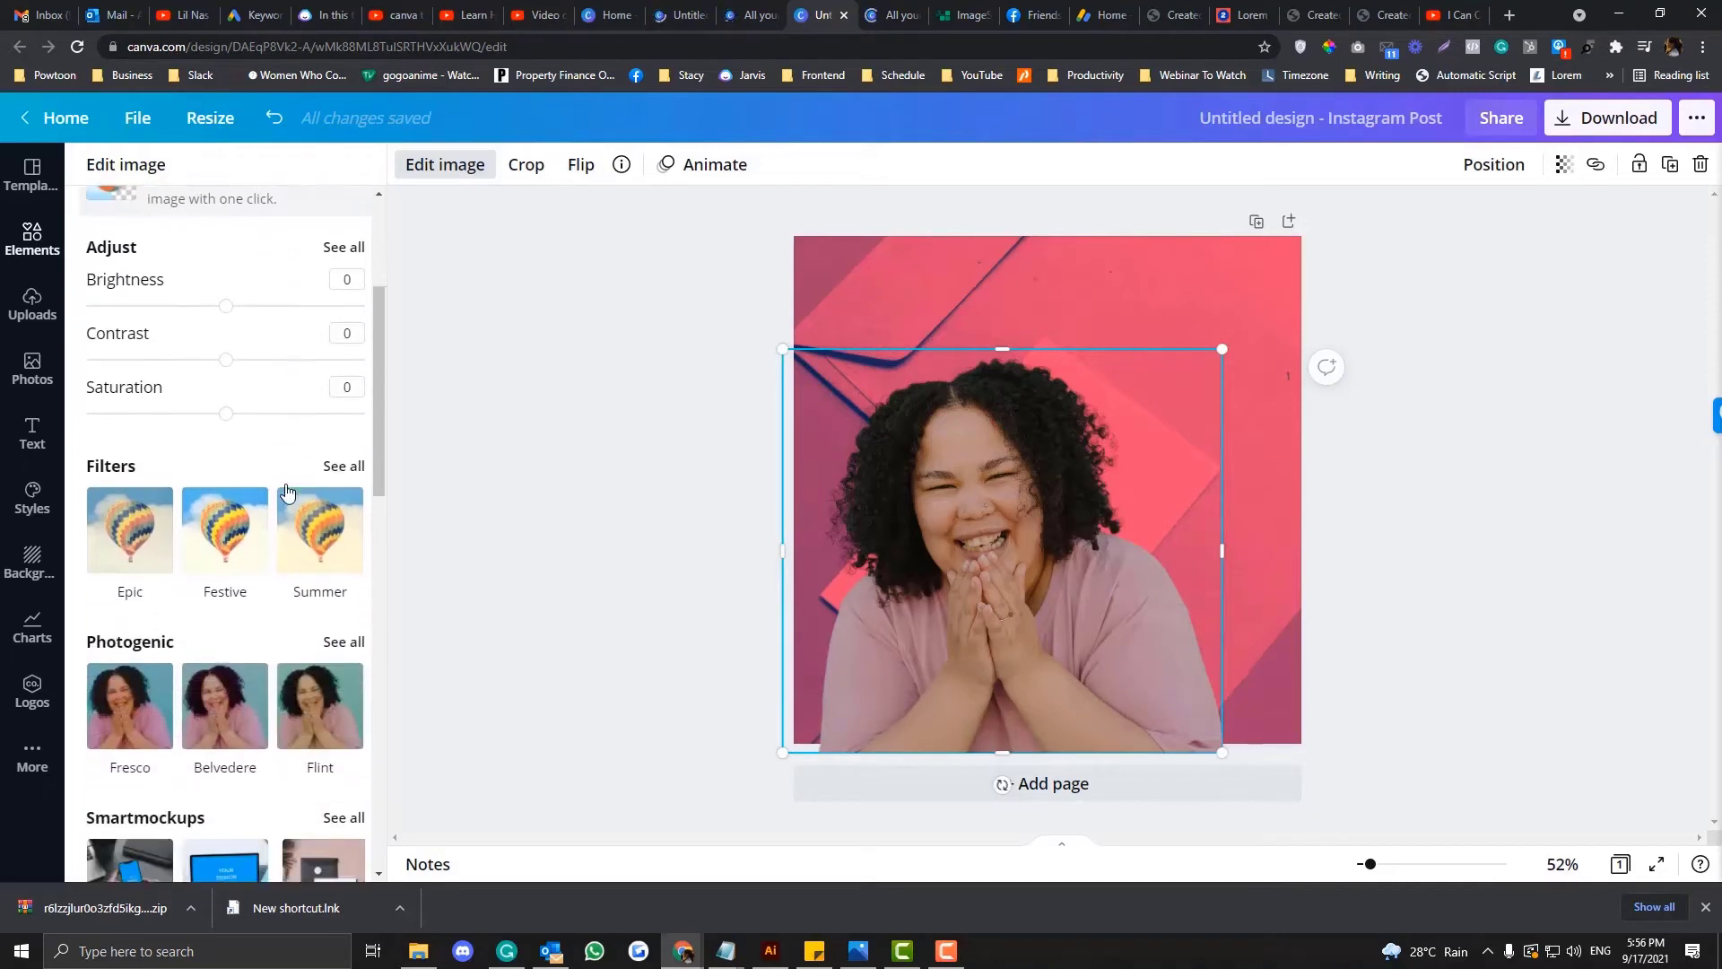
scroll(285, 489, "down", 10)
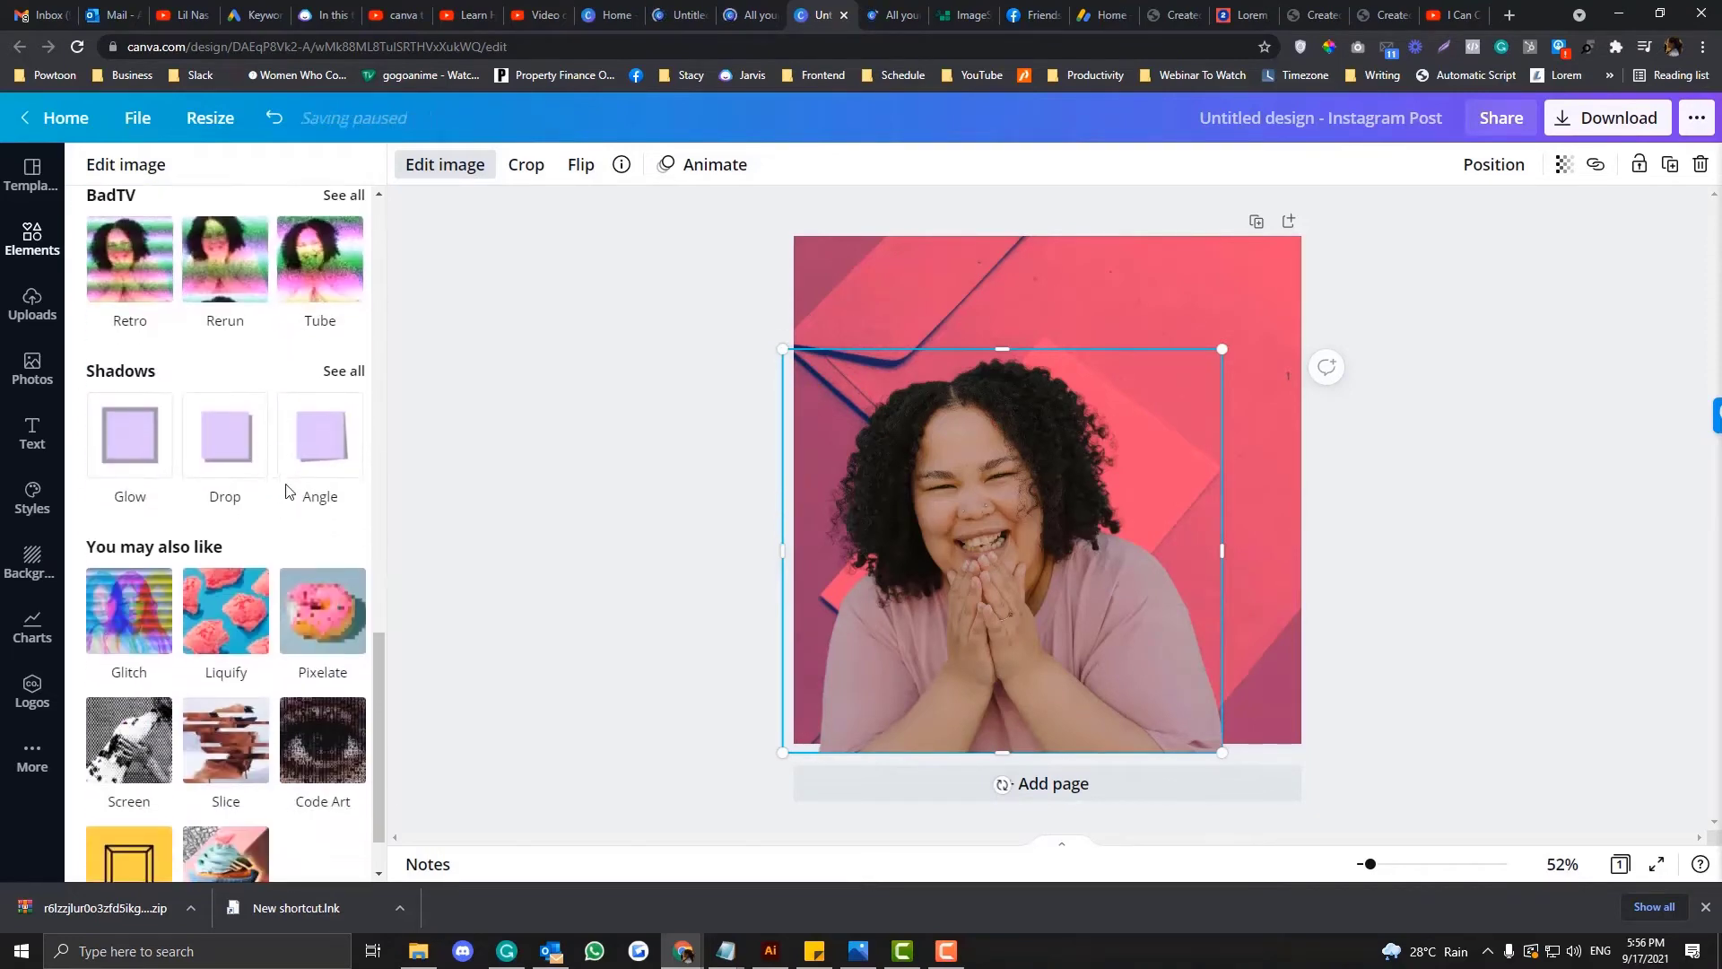
left_click(131, 444)
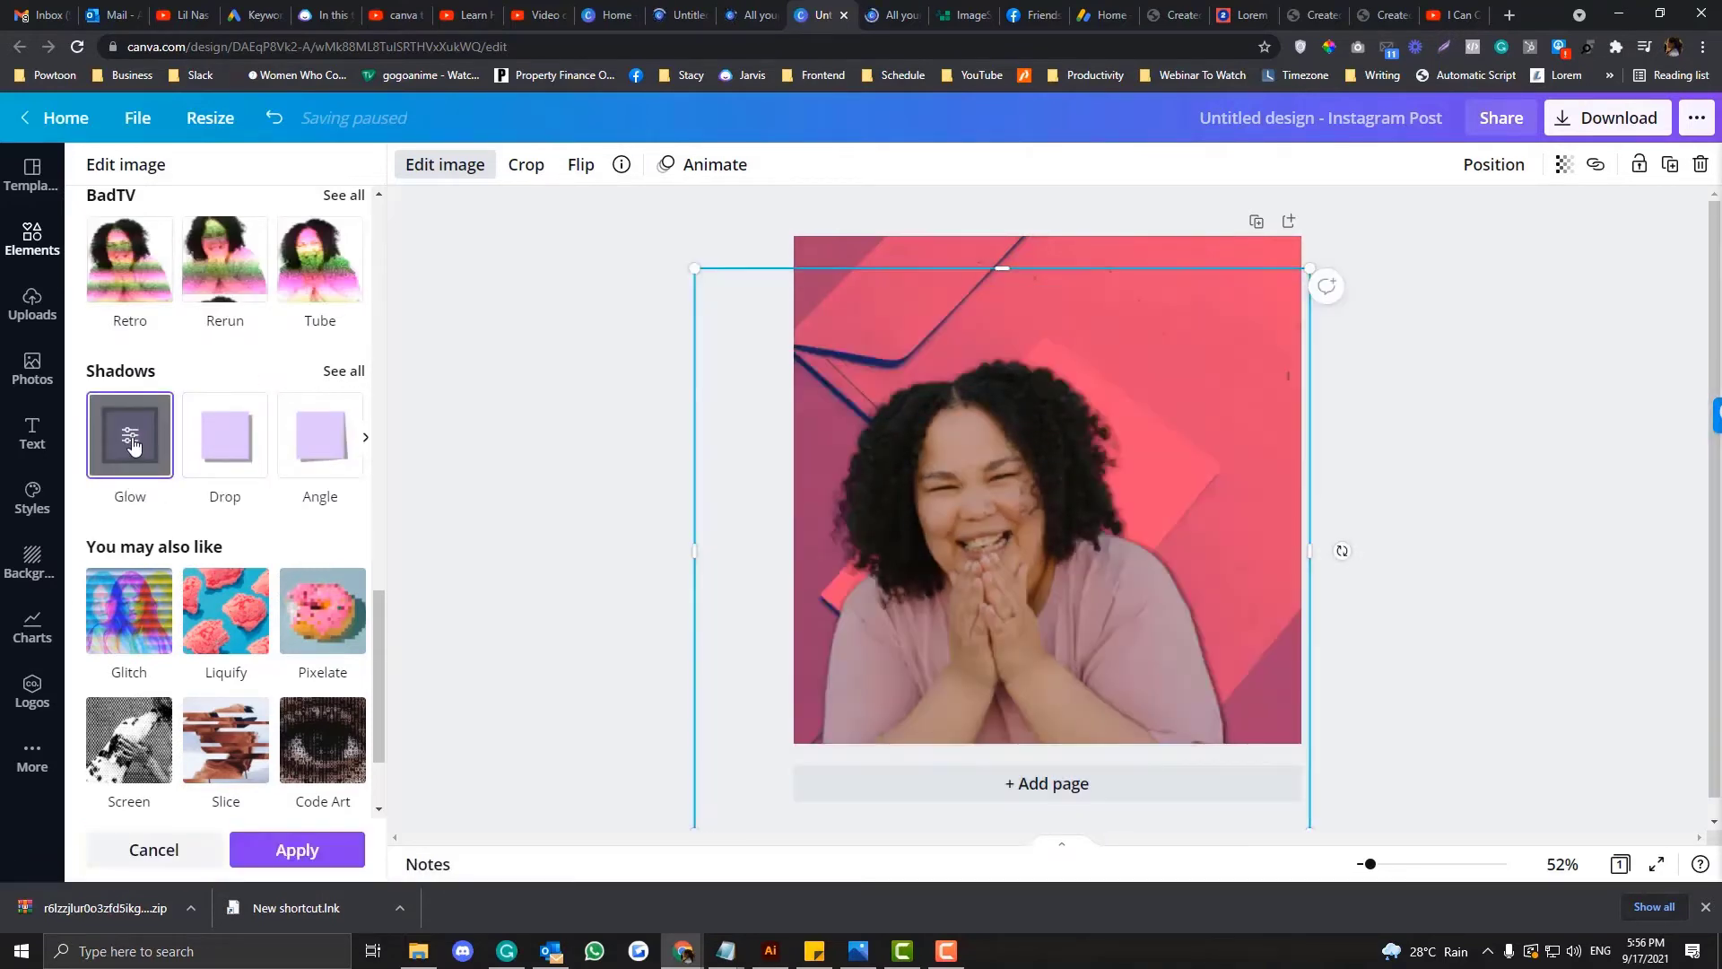
left_click(131, 440)
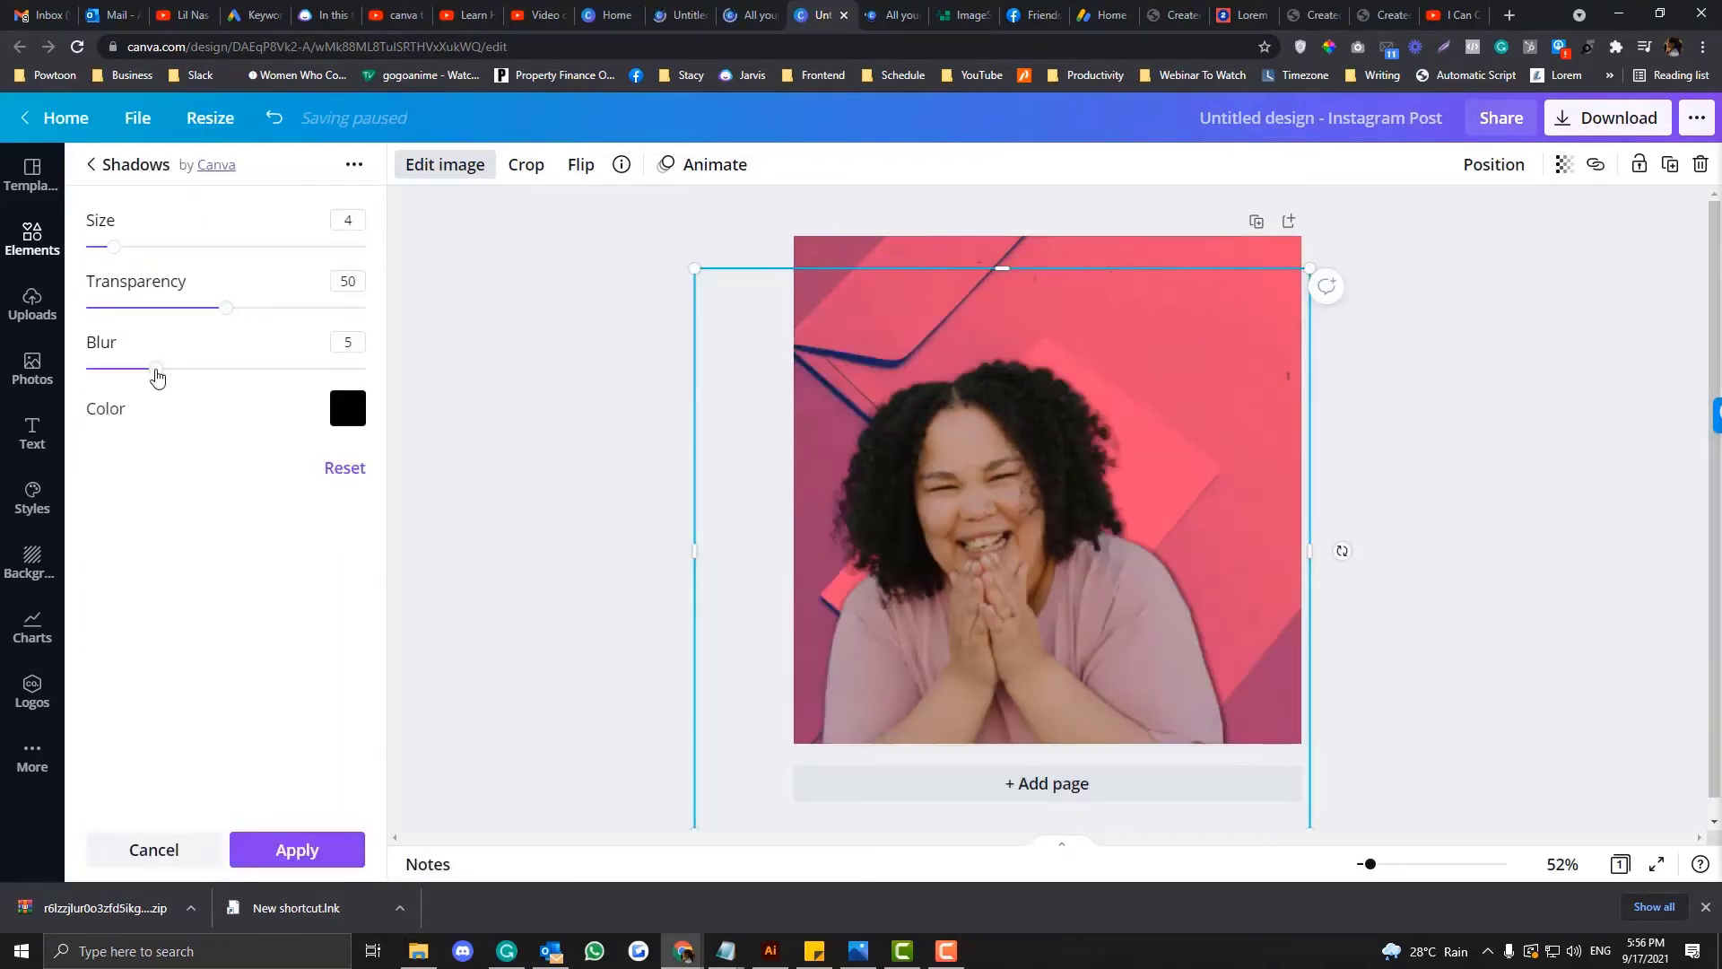
left_click_drag(157, 376, 41, 377)
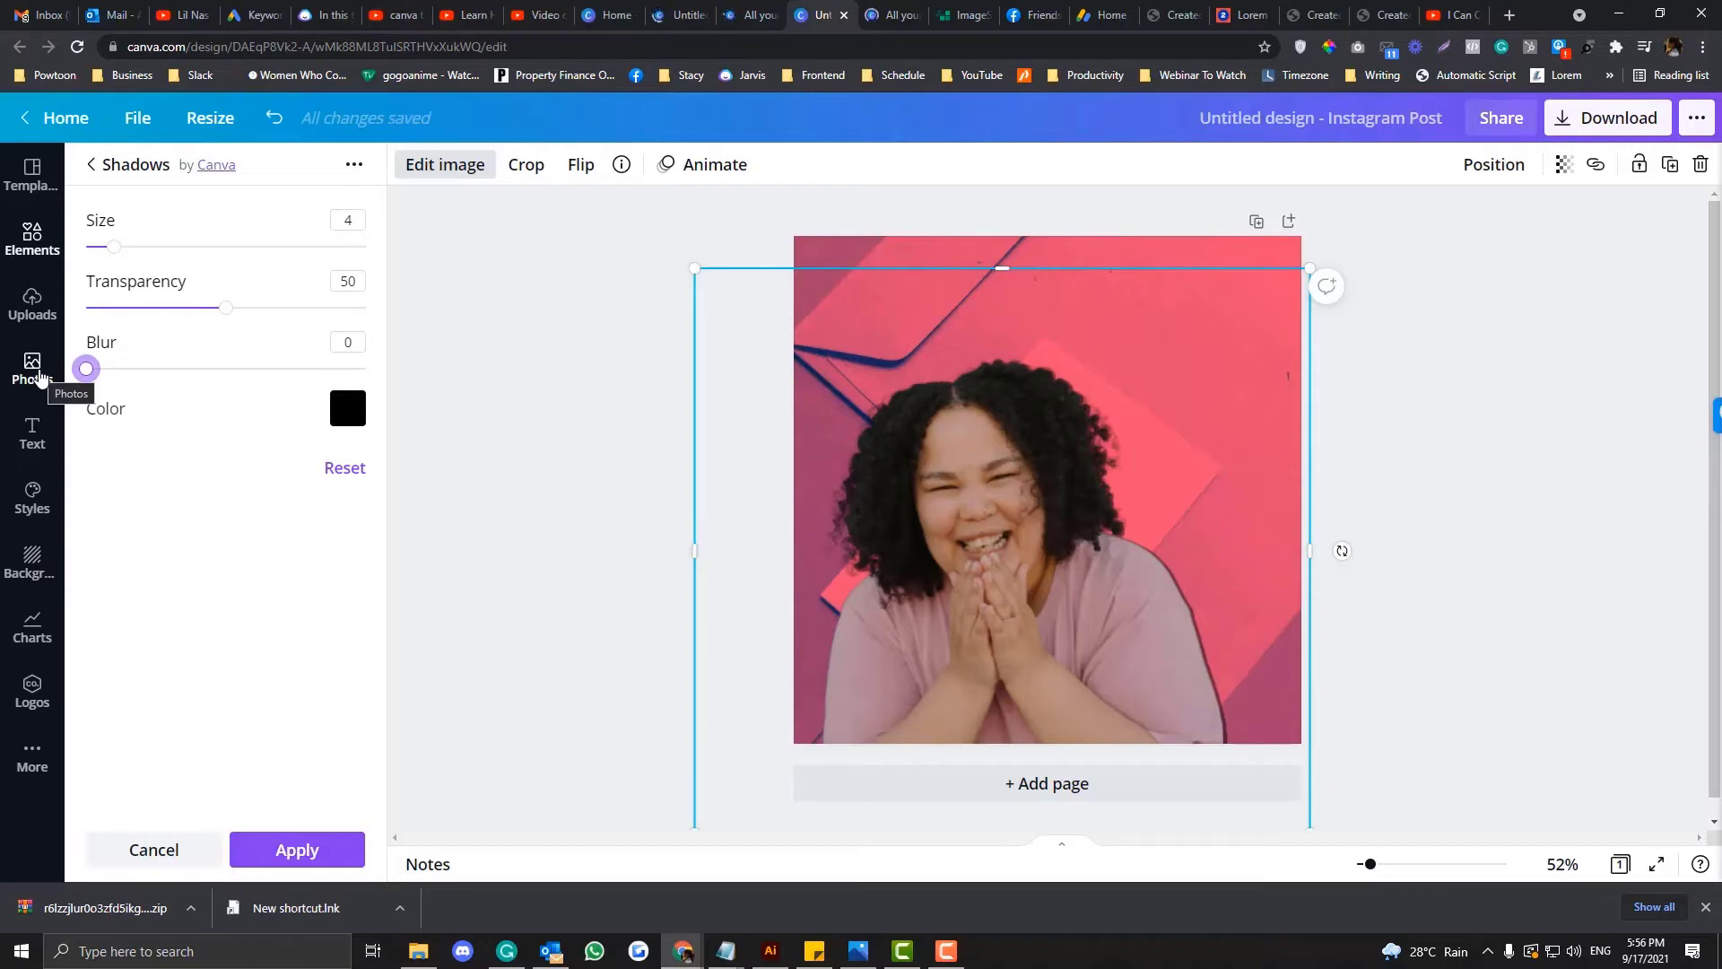
left_click_drag(226, 308, 401, 314)
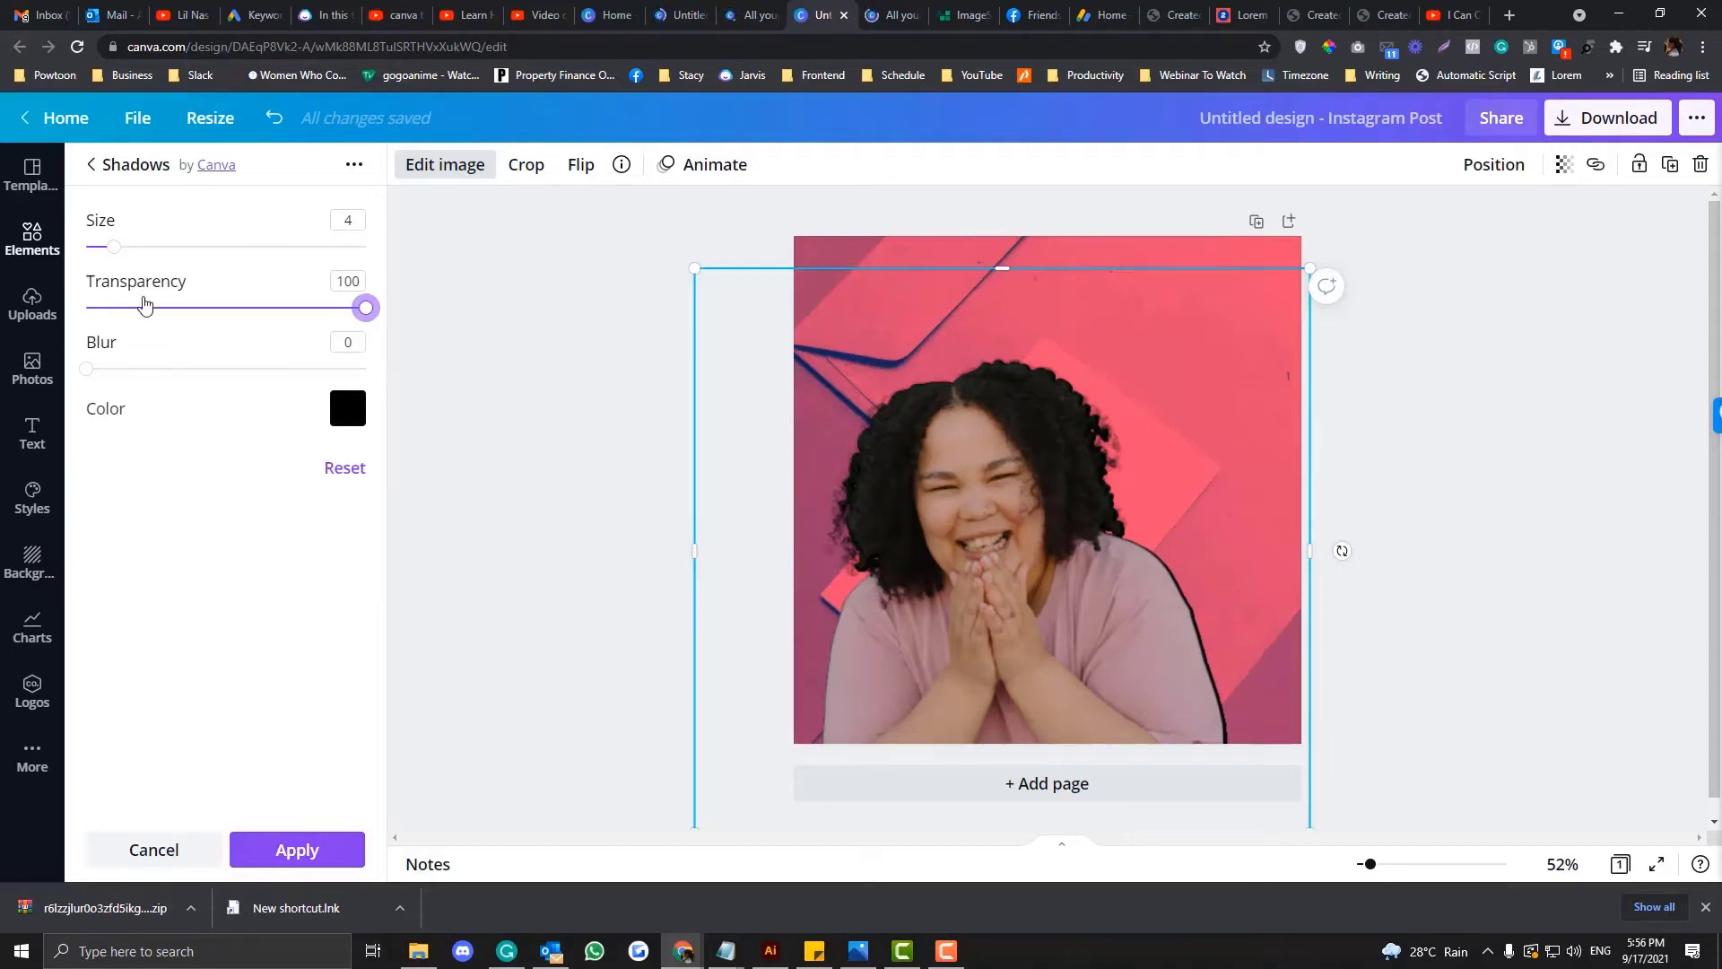
left_click_drag(119, 249, 193, 262)
Step: Set the glow colour to white #FFFFFF and apply the outline
left_click(348, 409)
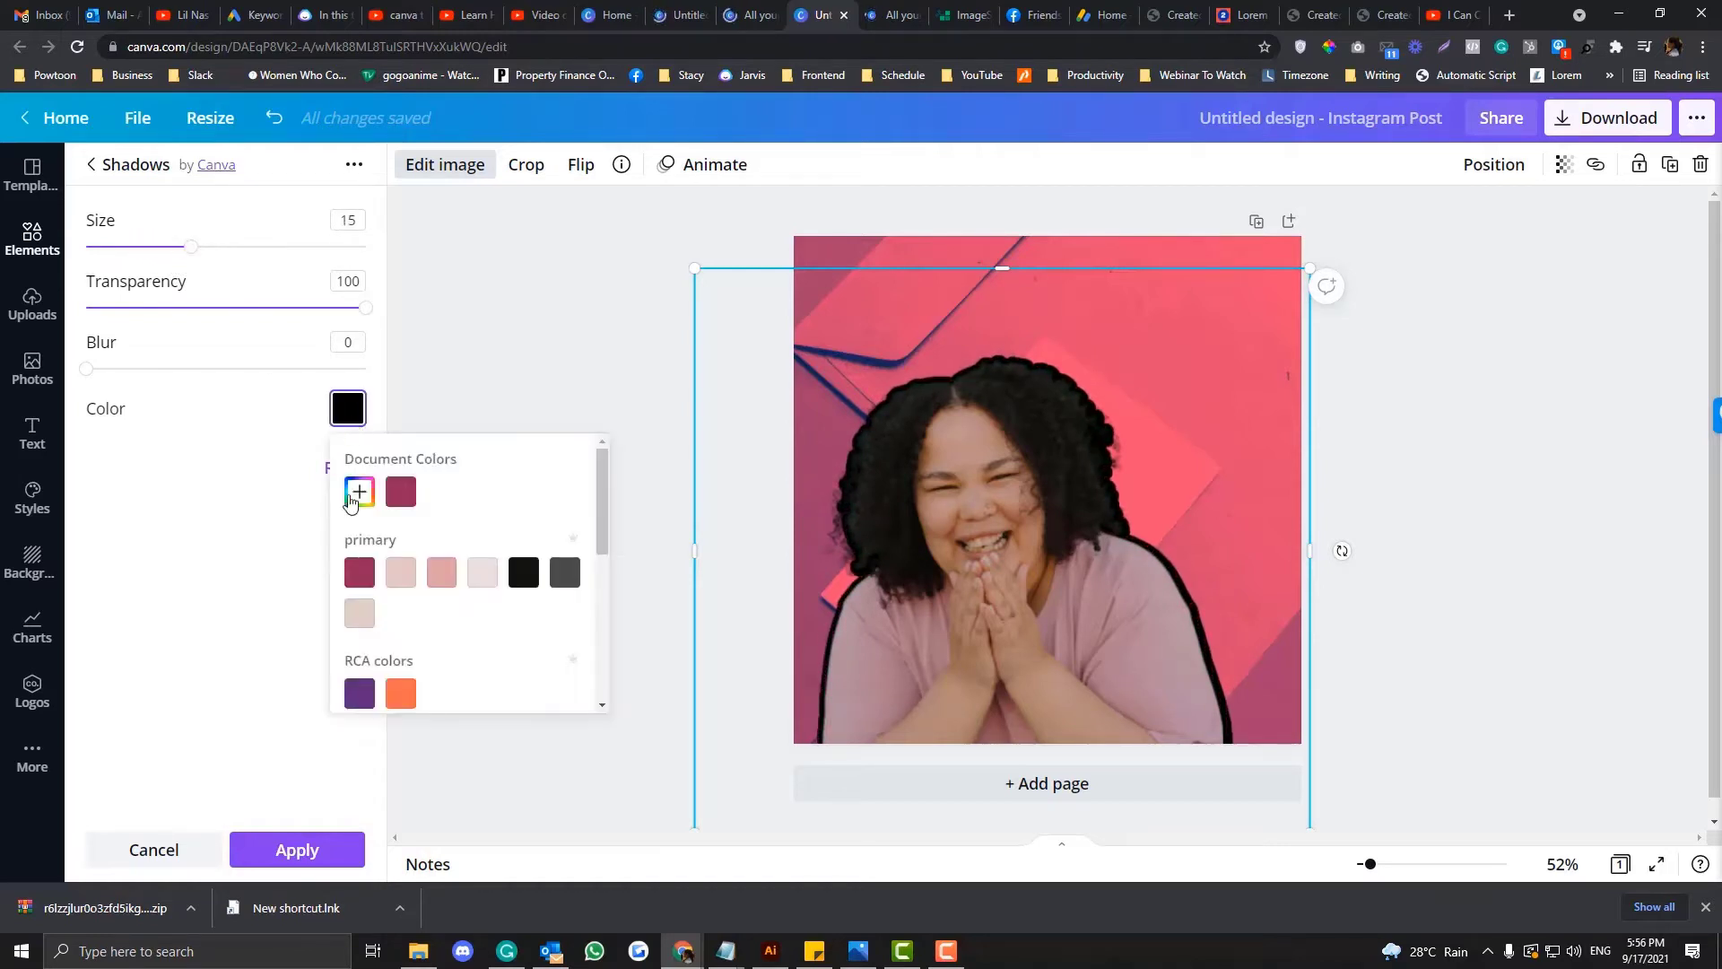
left_click(484, 575)
scroll(434, 597, "down", 3)
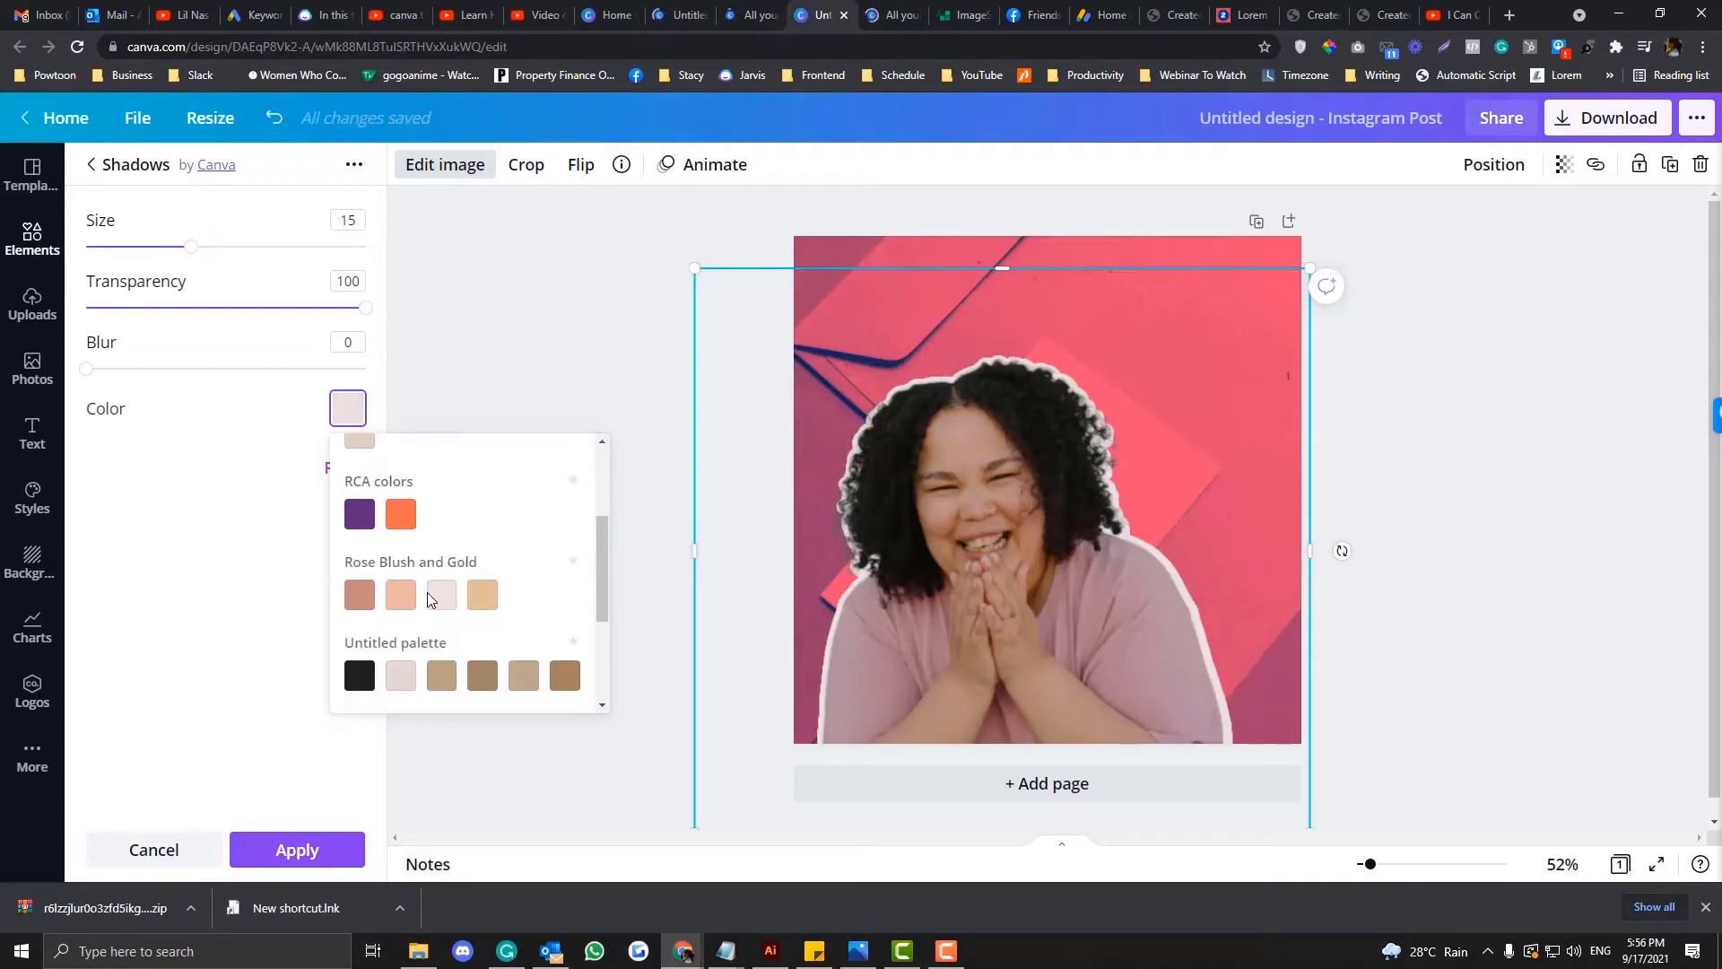
scroll(386, 547, "up", 3)
left_click(359, 492)
left_click_drag(396, 534, 315, 454)
left_click(269, 542)
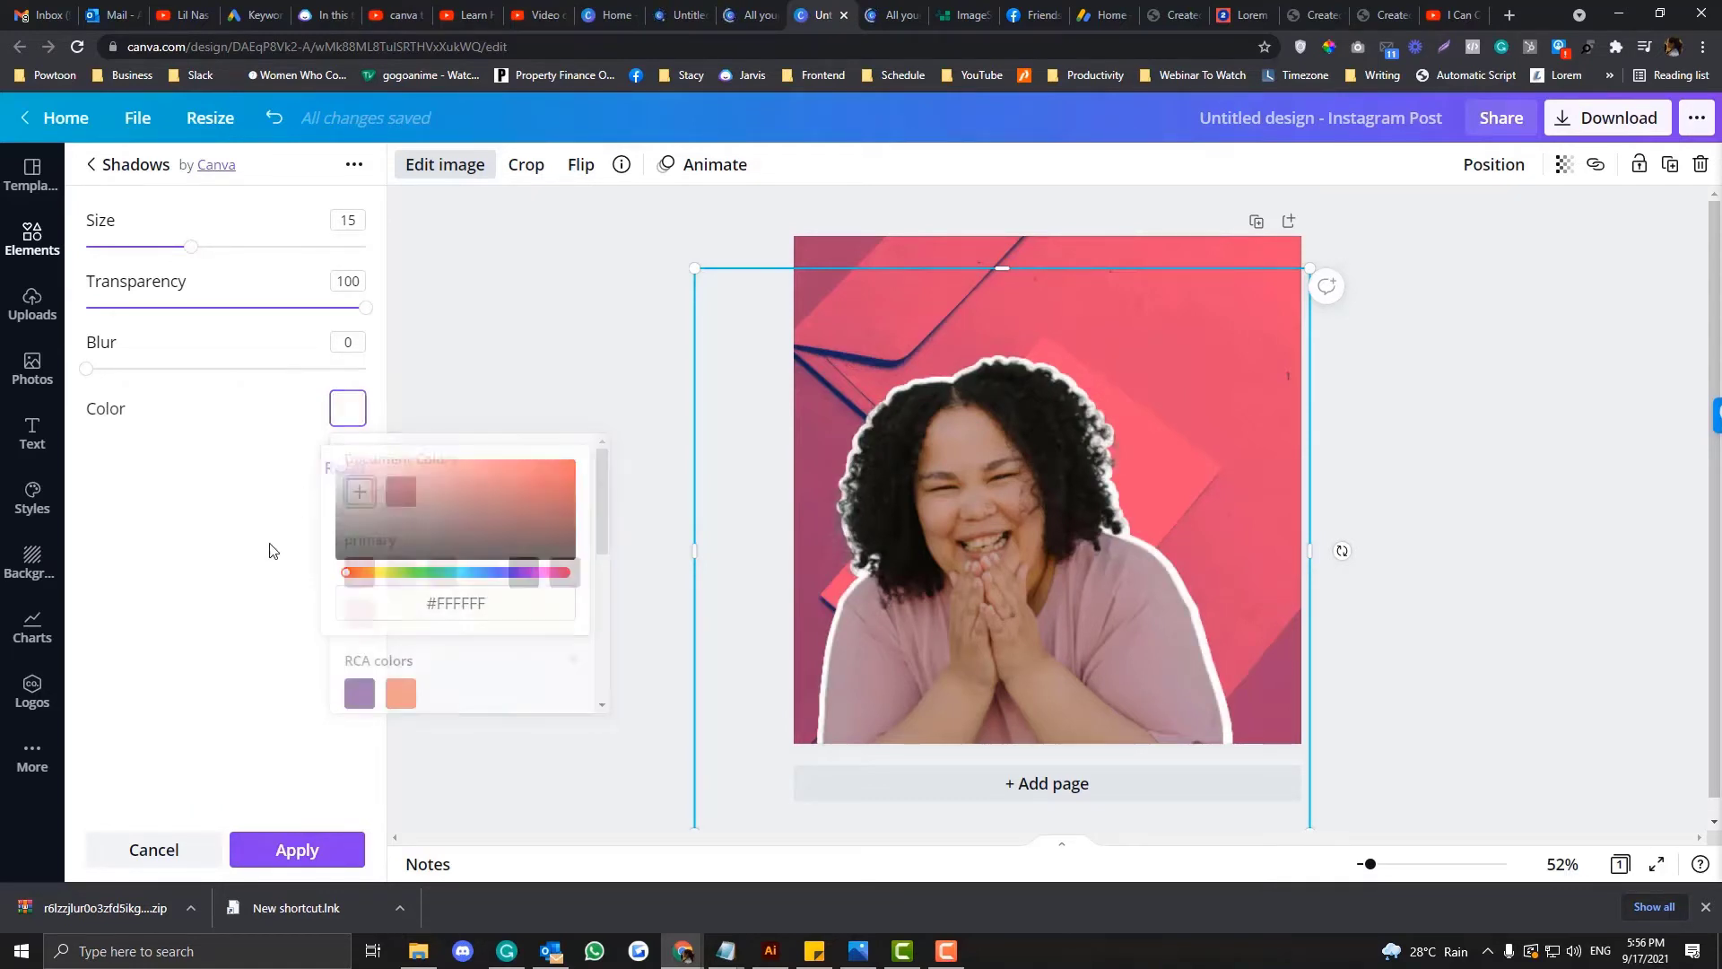
left_click(280, 853)
Step: Add a Drop shadow to the cut-out woman photo with blur 3 and transparency 25
key("Escape")
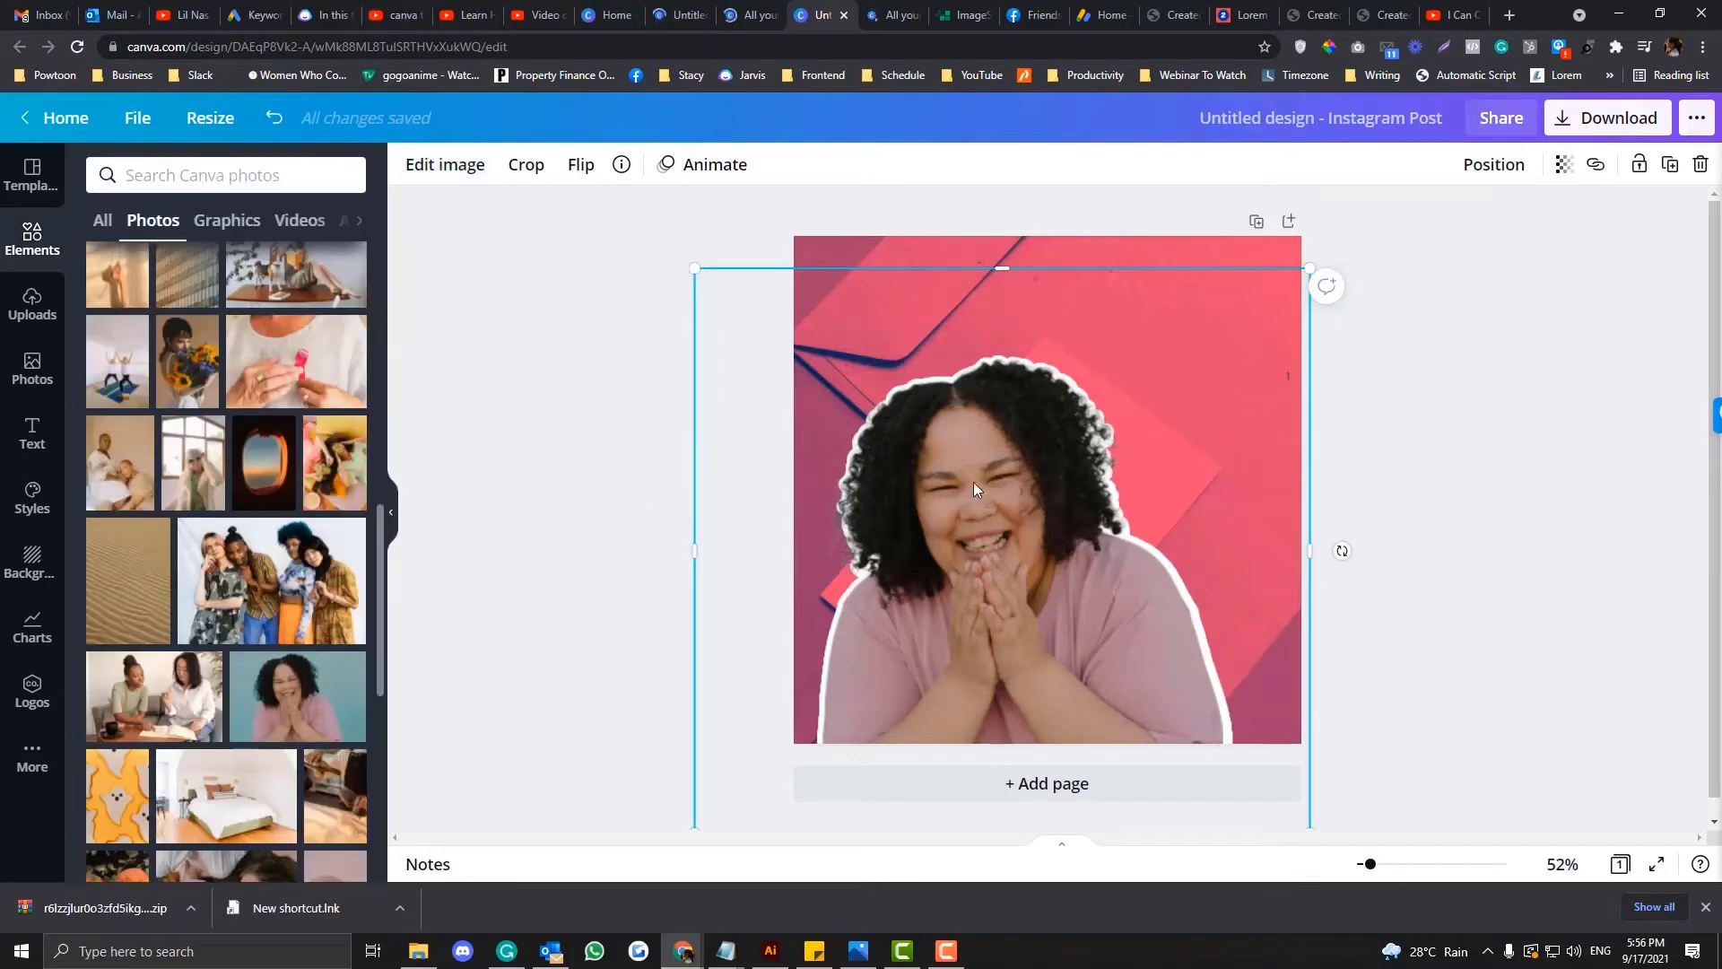
left_click(600, 438)
left_click(953, 471)
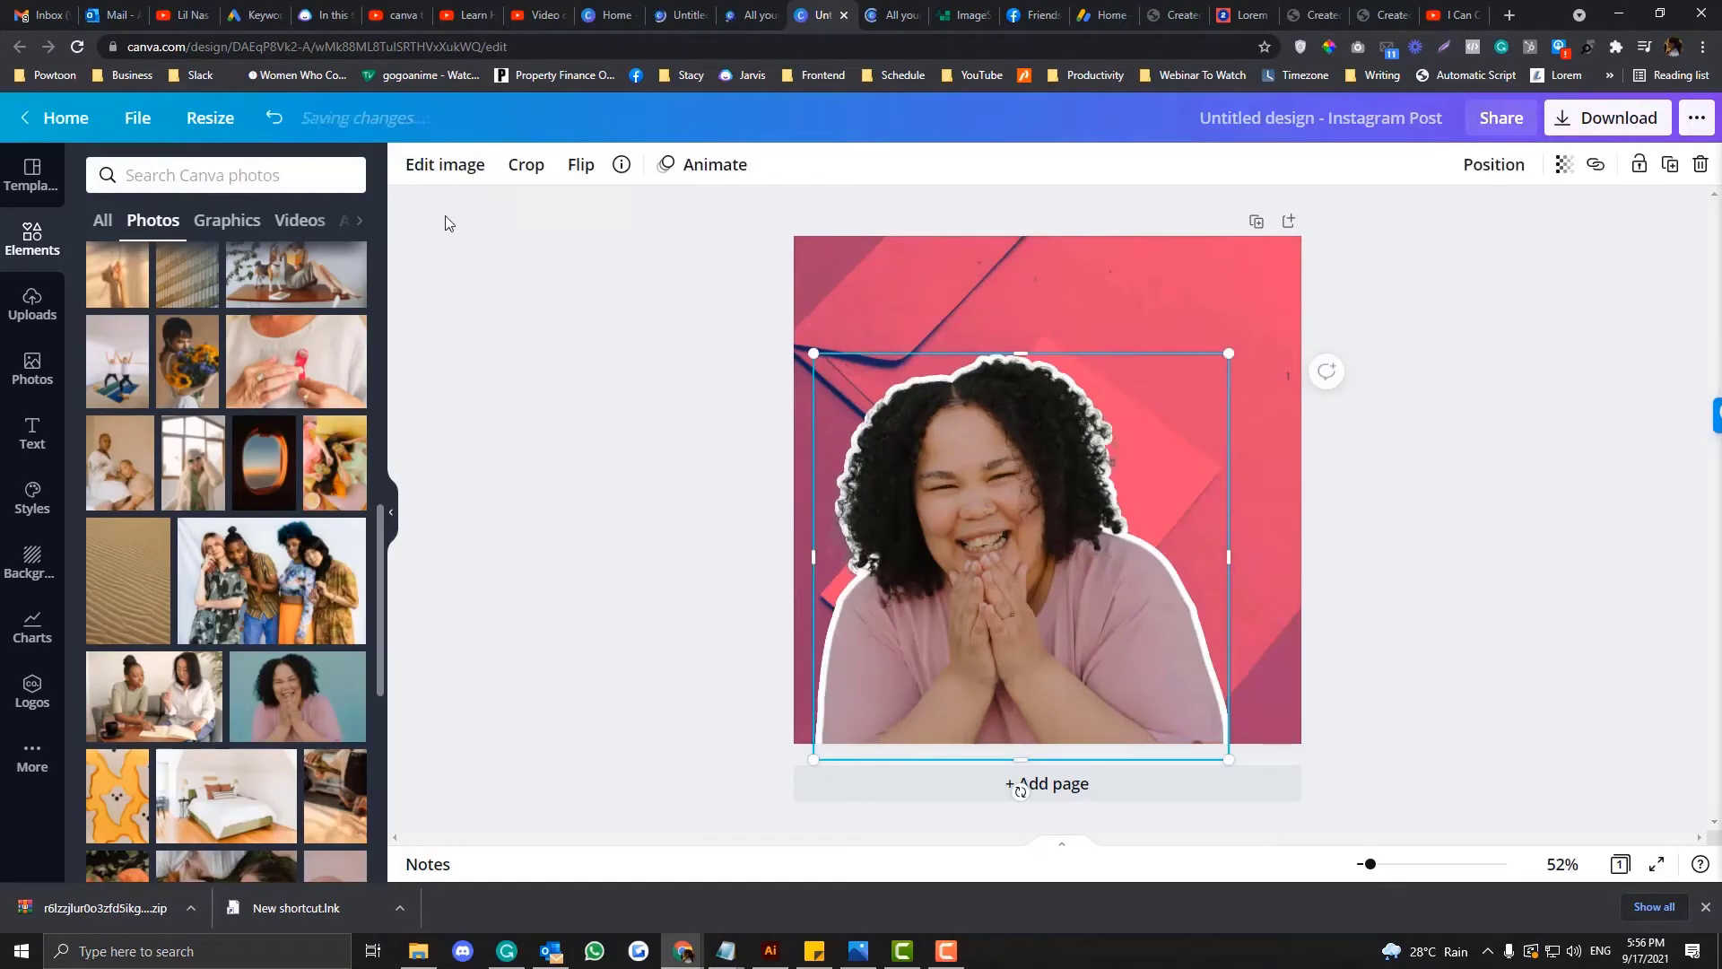
left_click(445, 166)
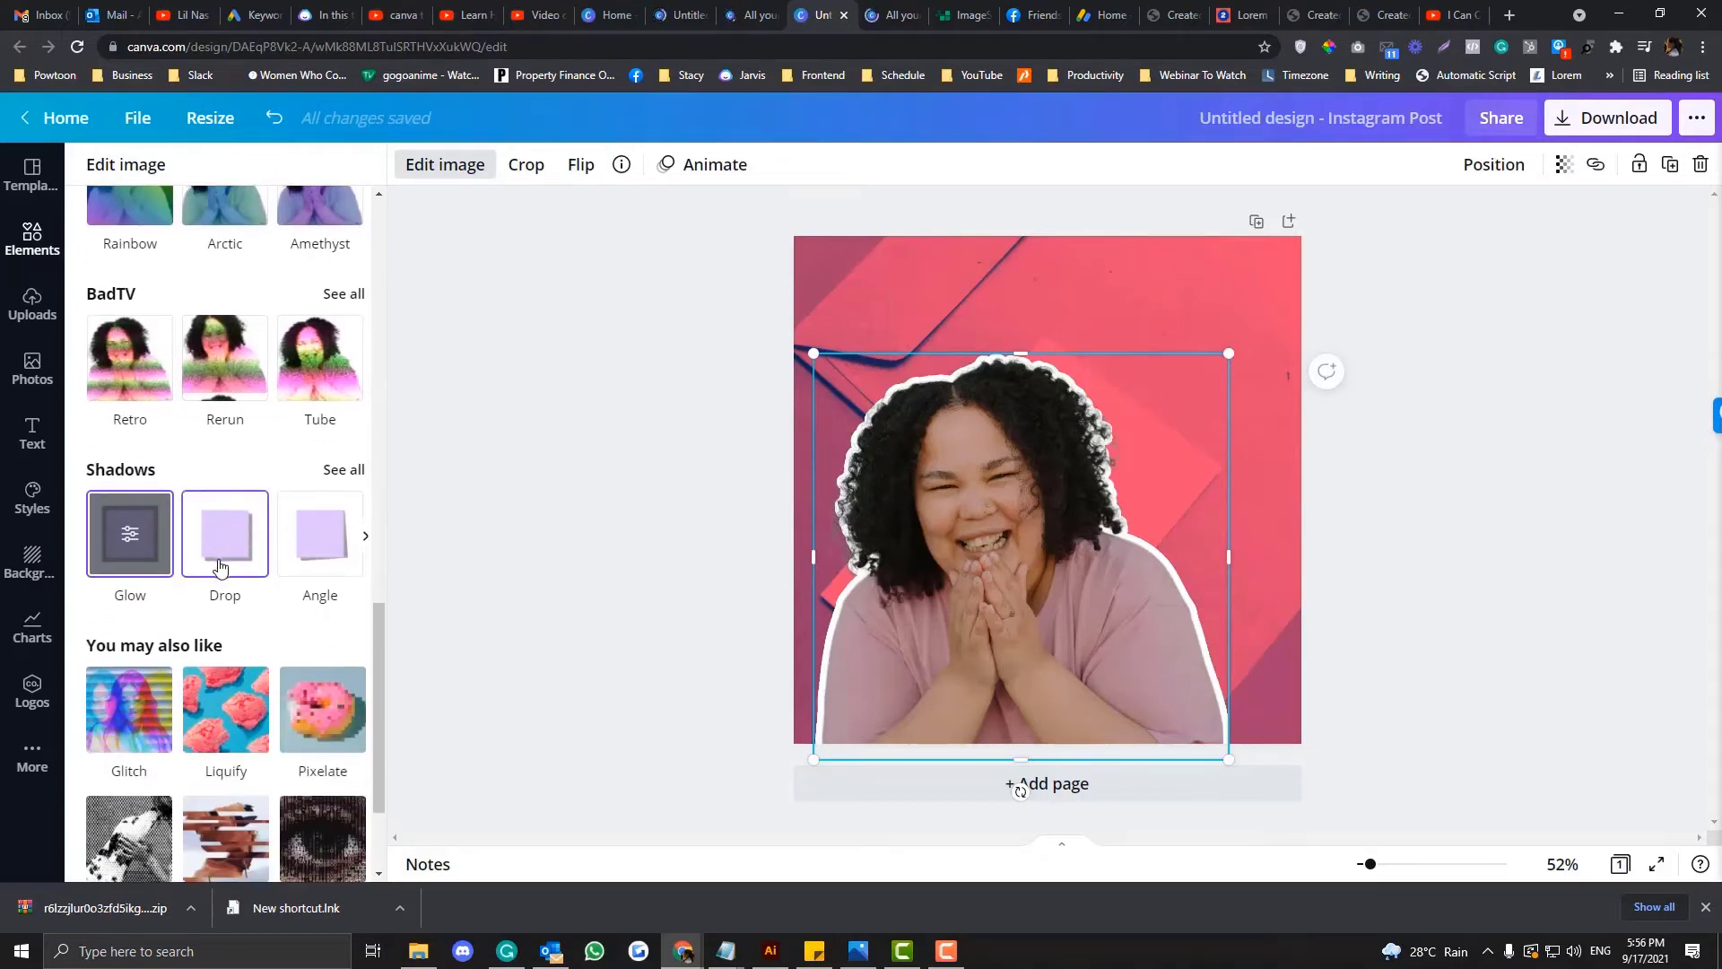
left_click(226, 561)
left_click(255, 570)
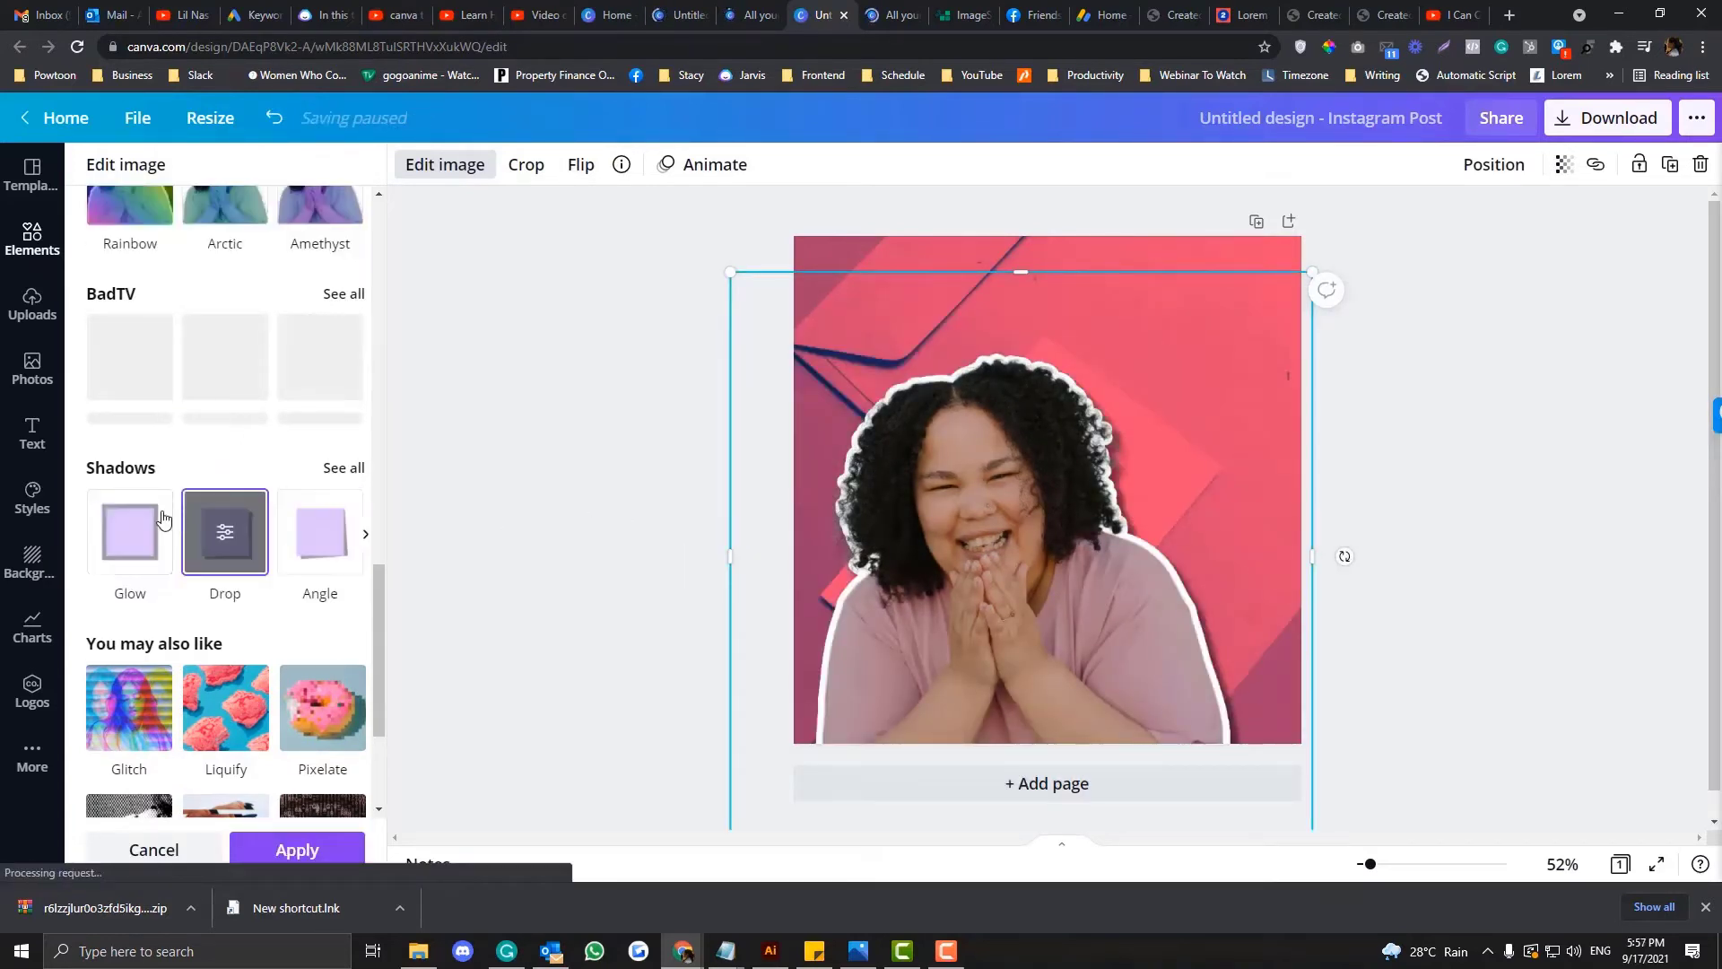
left_click(226, 534)
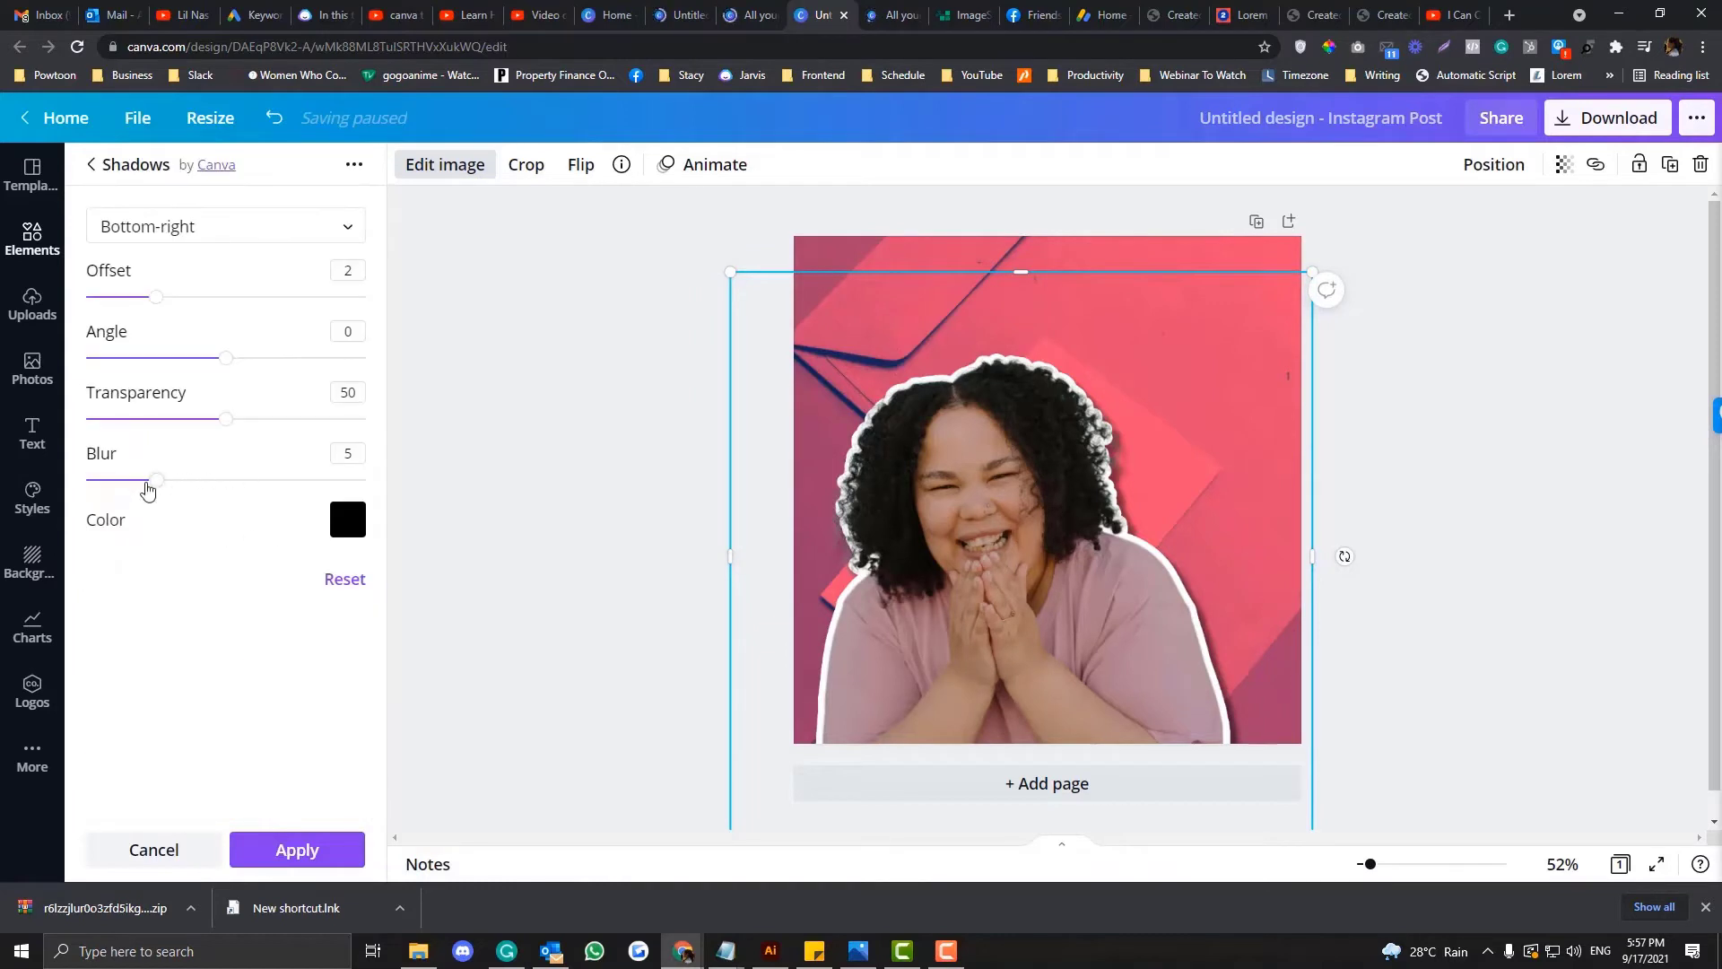
left_click_drag(148, 489, 132, 488)
left_click_drag(221, 428, 158, 428)
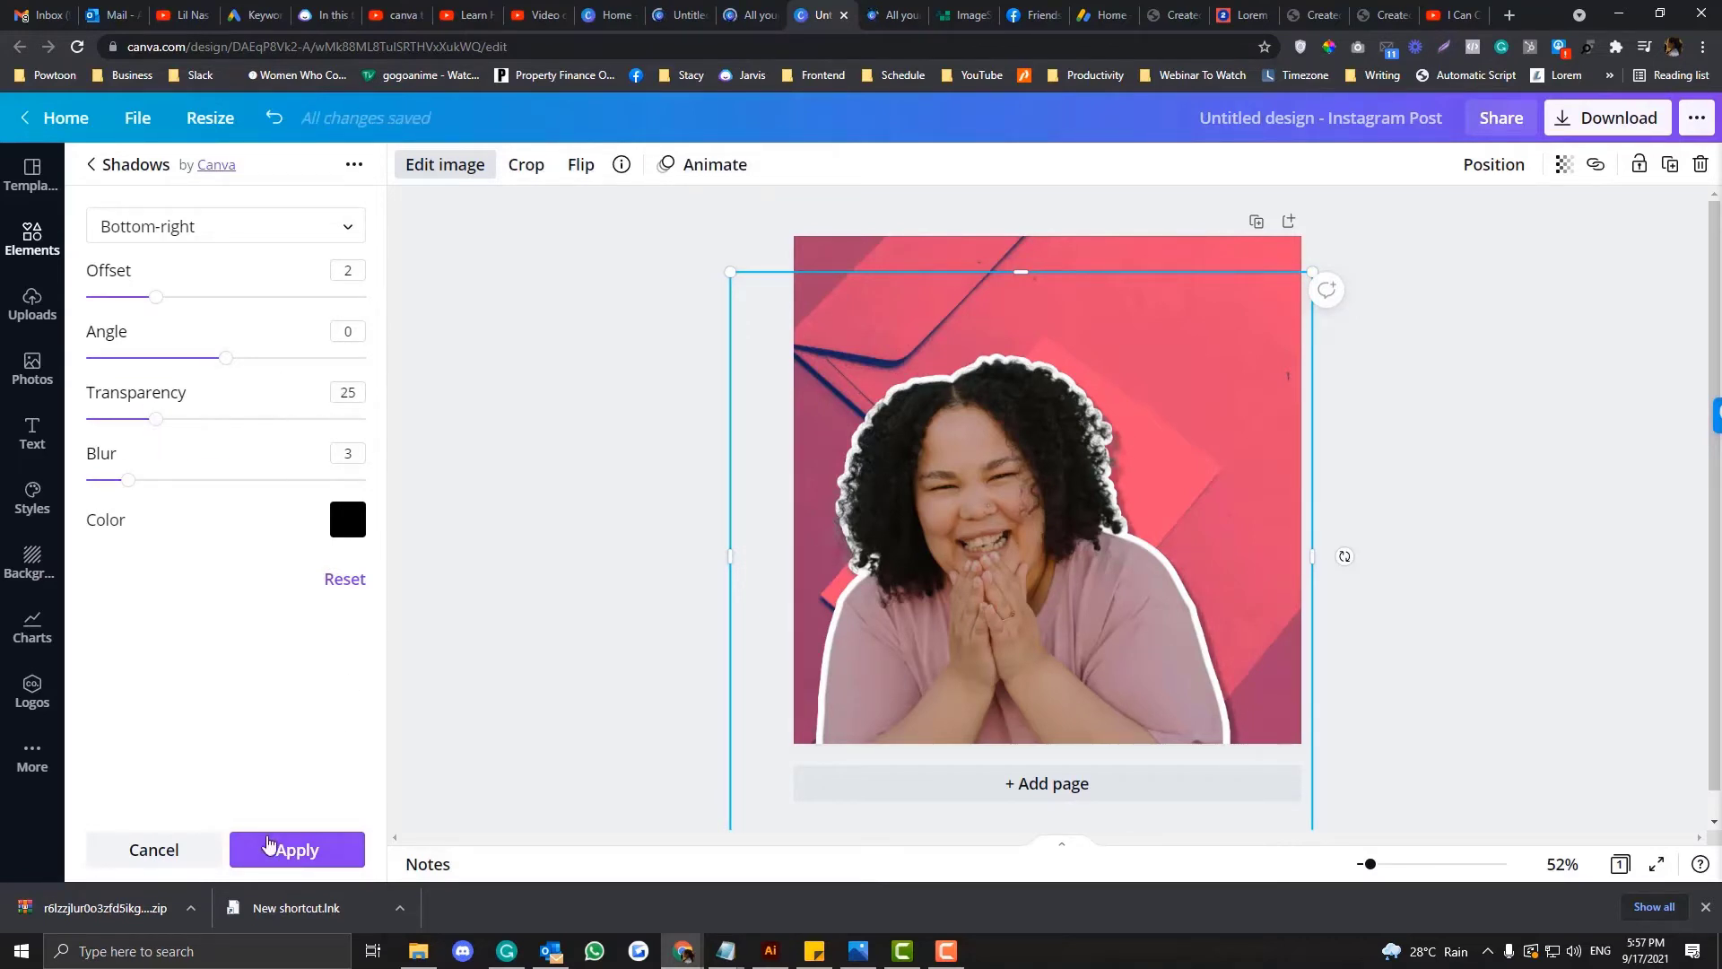
left_click(269, 847)
key("Escape")
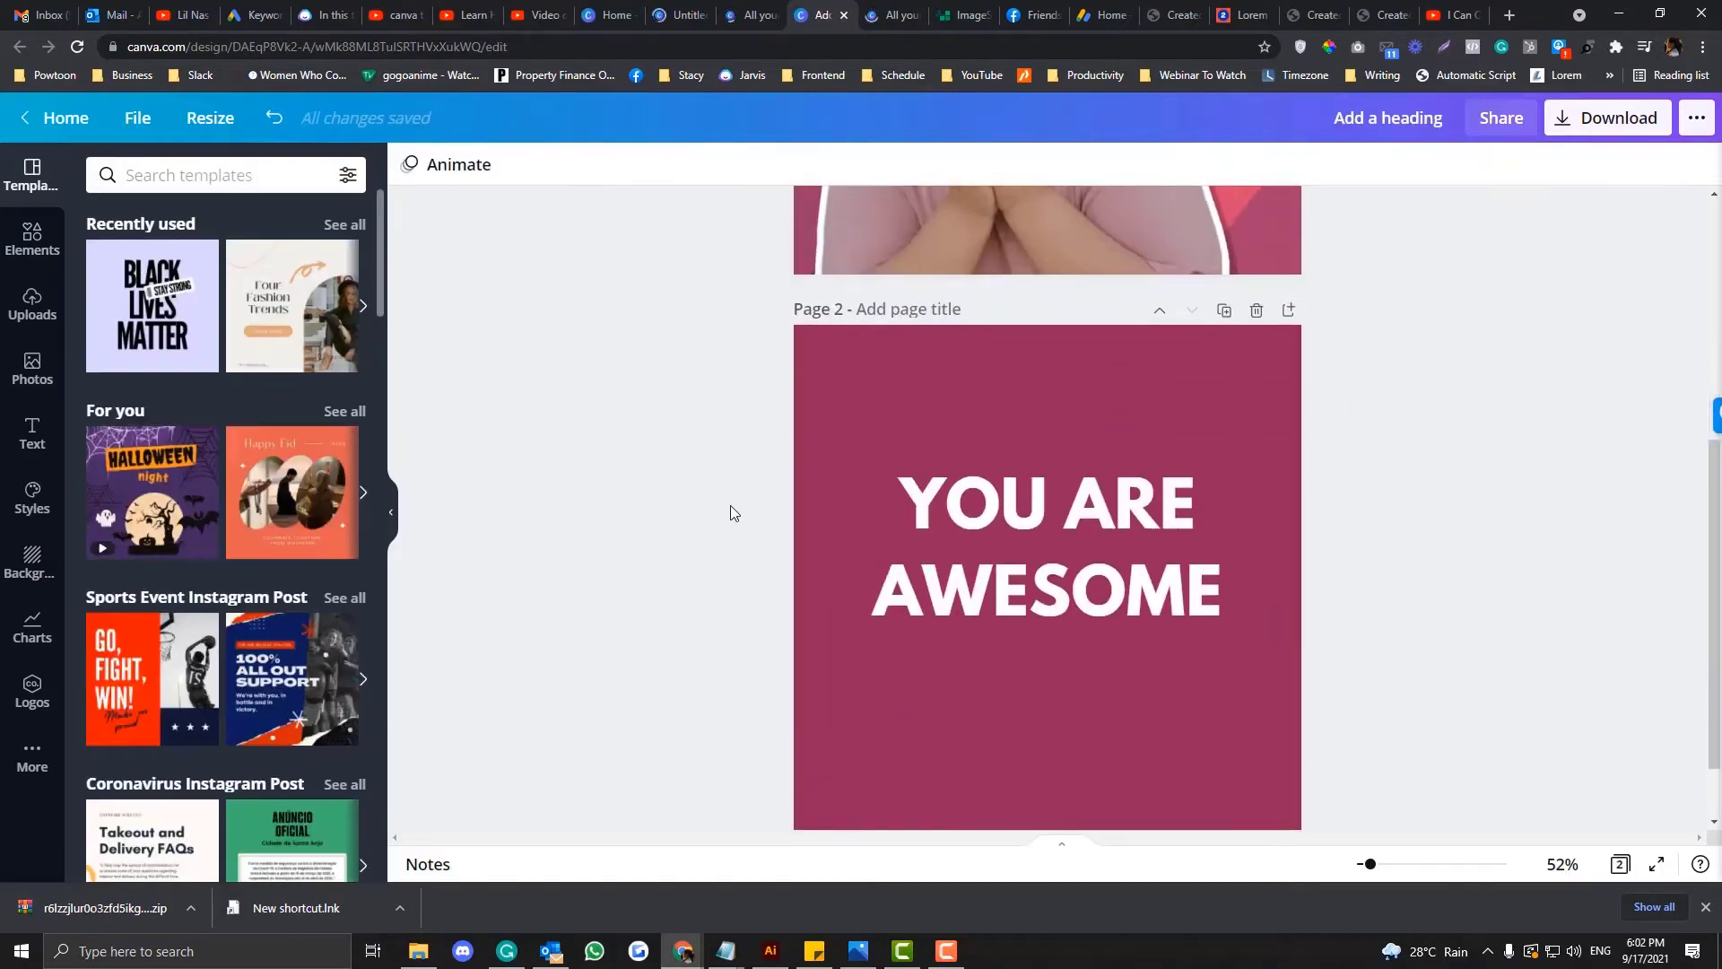
Step: Nudge the YOU ARE AWESOME heading down slightly and colour it yellow
scroll(731, 513, "down", 1)
left_click_drag(1090, 482, 1089, 486)
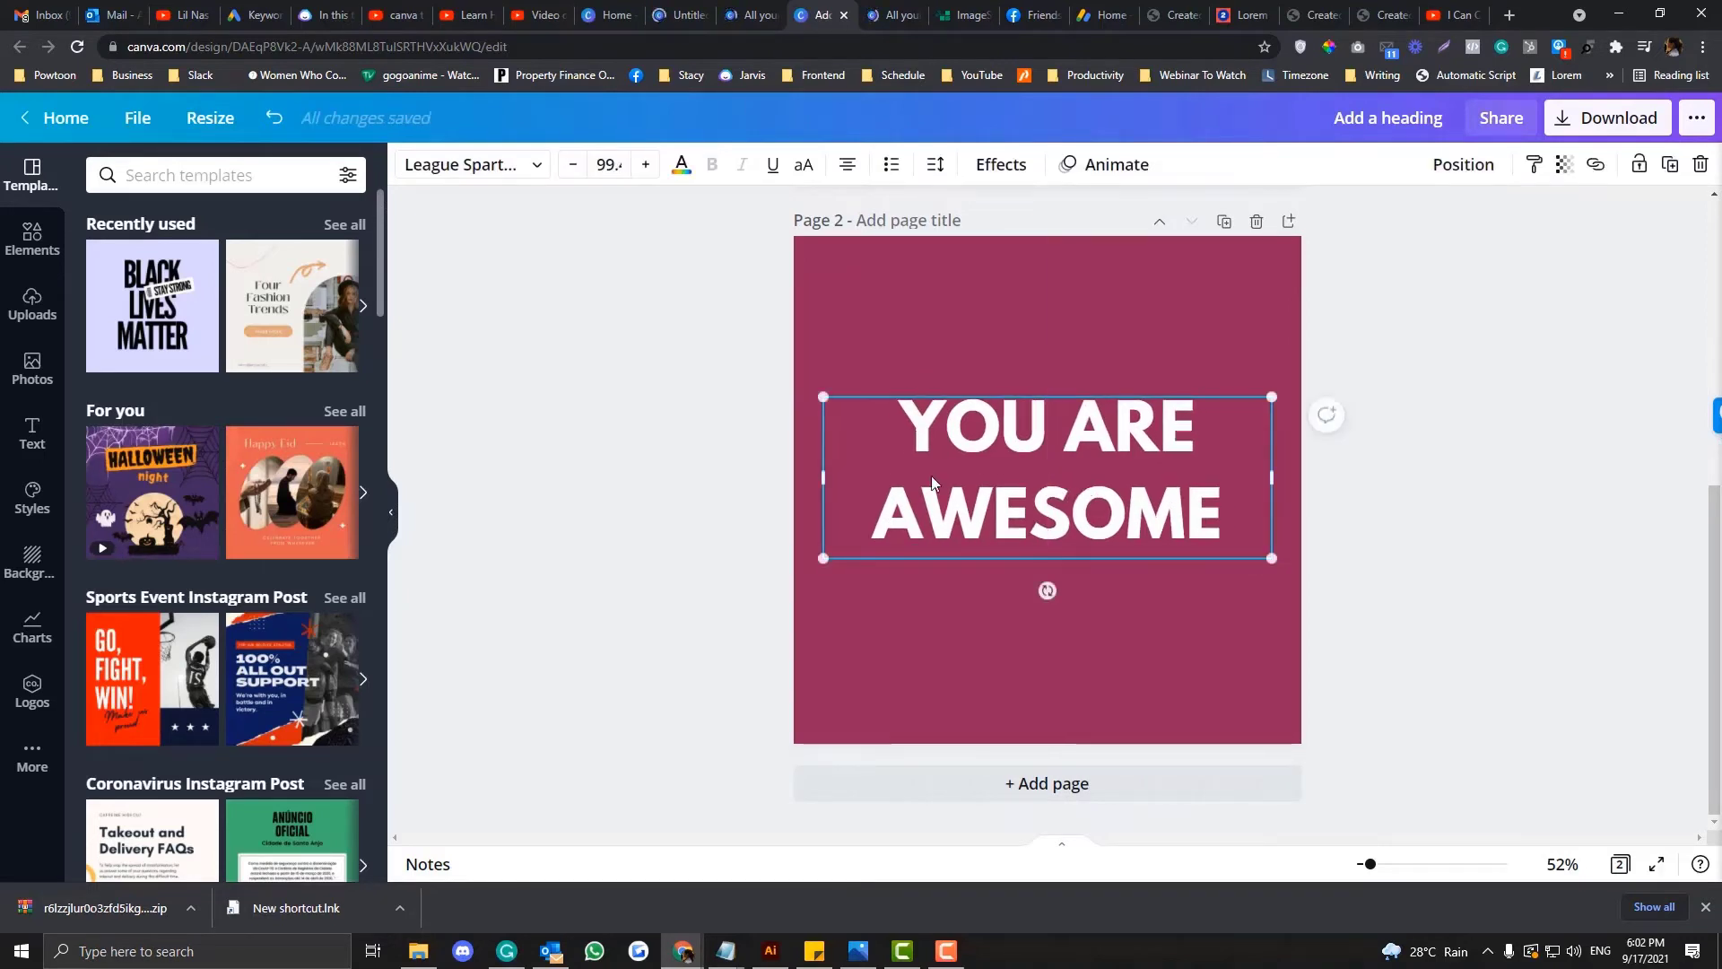
left_click(692, 166)
scroll(247, 619, "down", 5)
left_click(255, 787)
Step: Drag the heading until it snaps to the page's horizontal centre guide
left_click(596, 601)
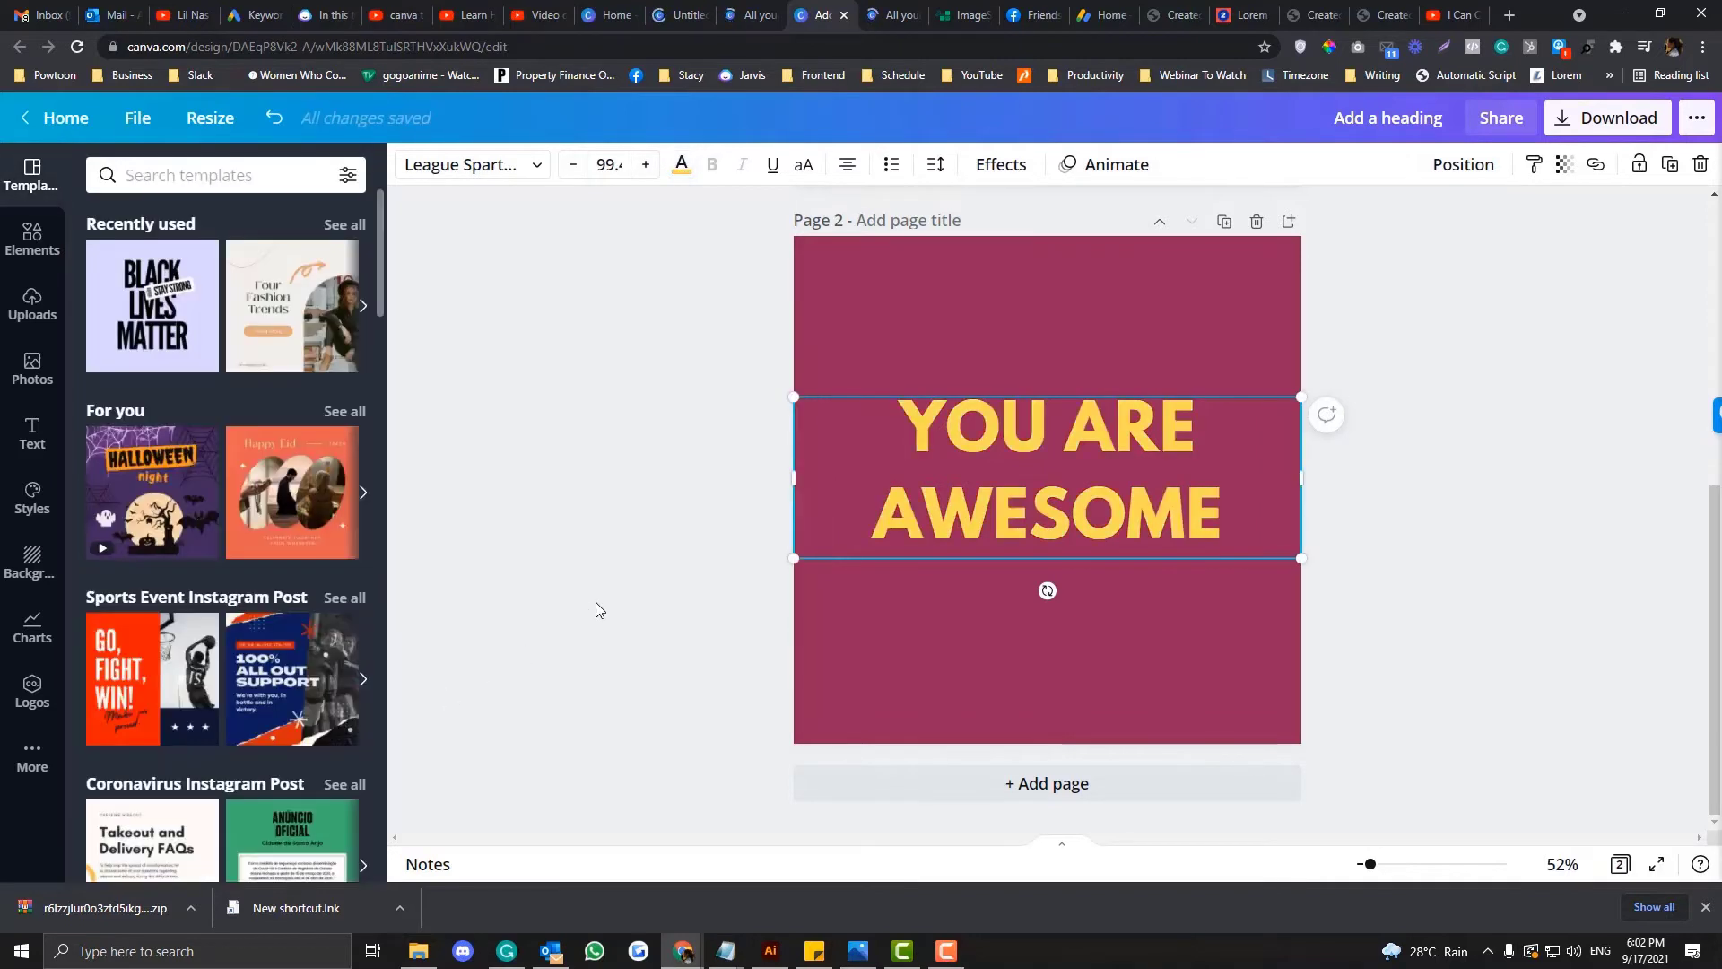
left_click(973, 463)
left_click_drag(973, 463, 970, 466)
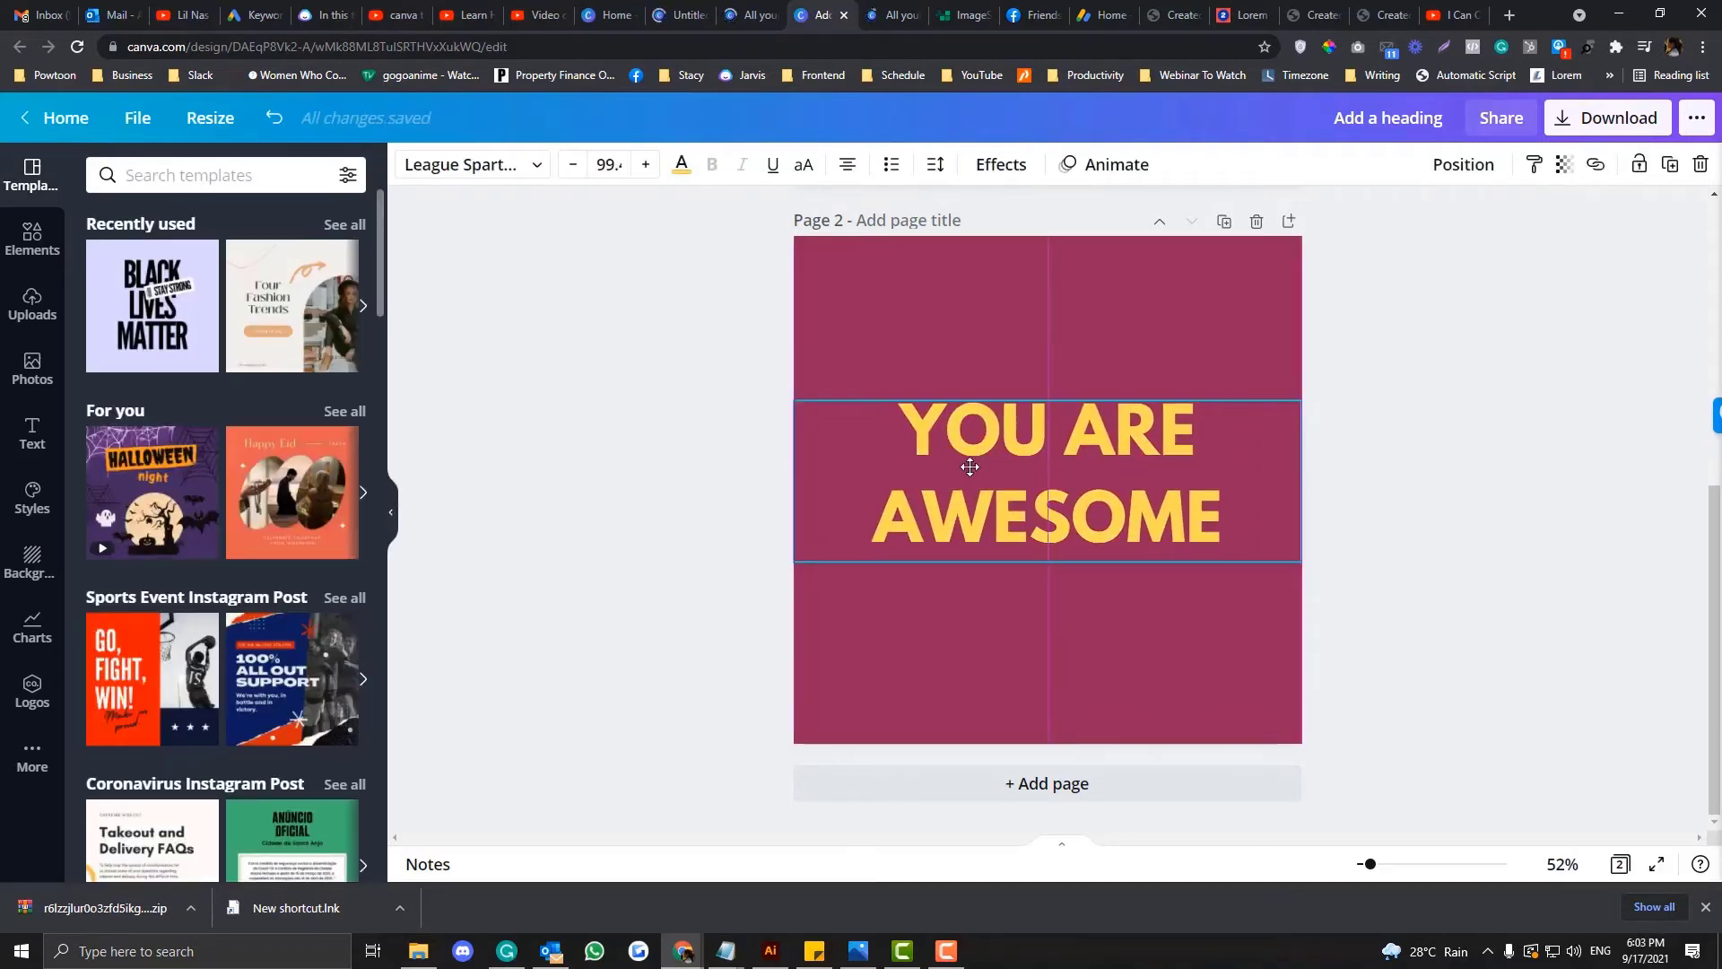
left_click(990, 350)
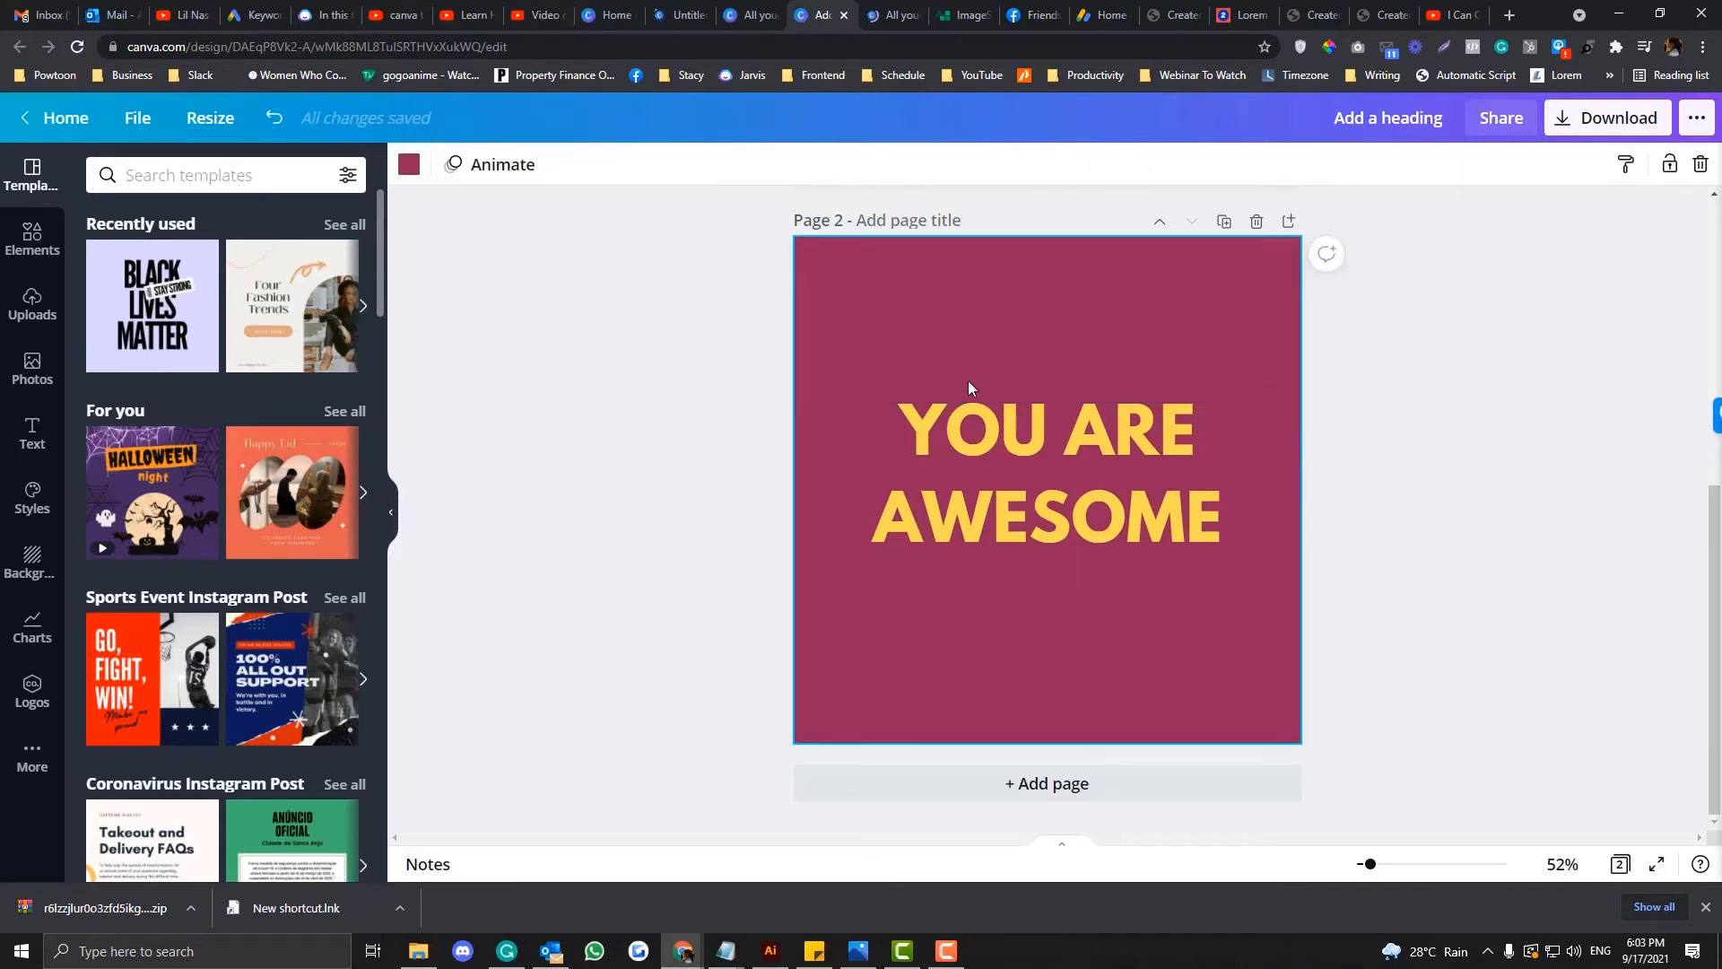
scroll(967, 380, "up", 3)
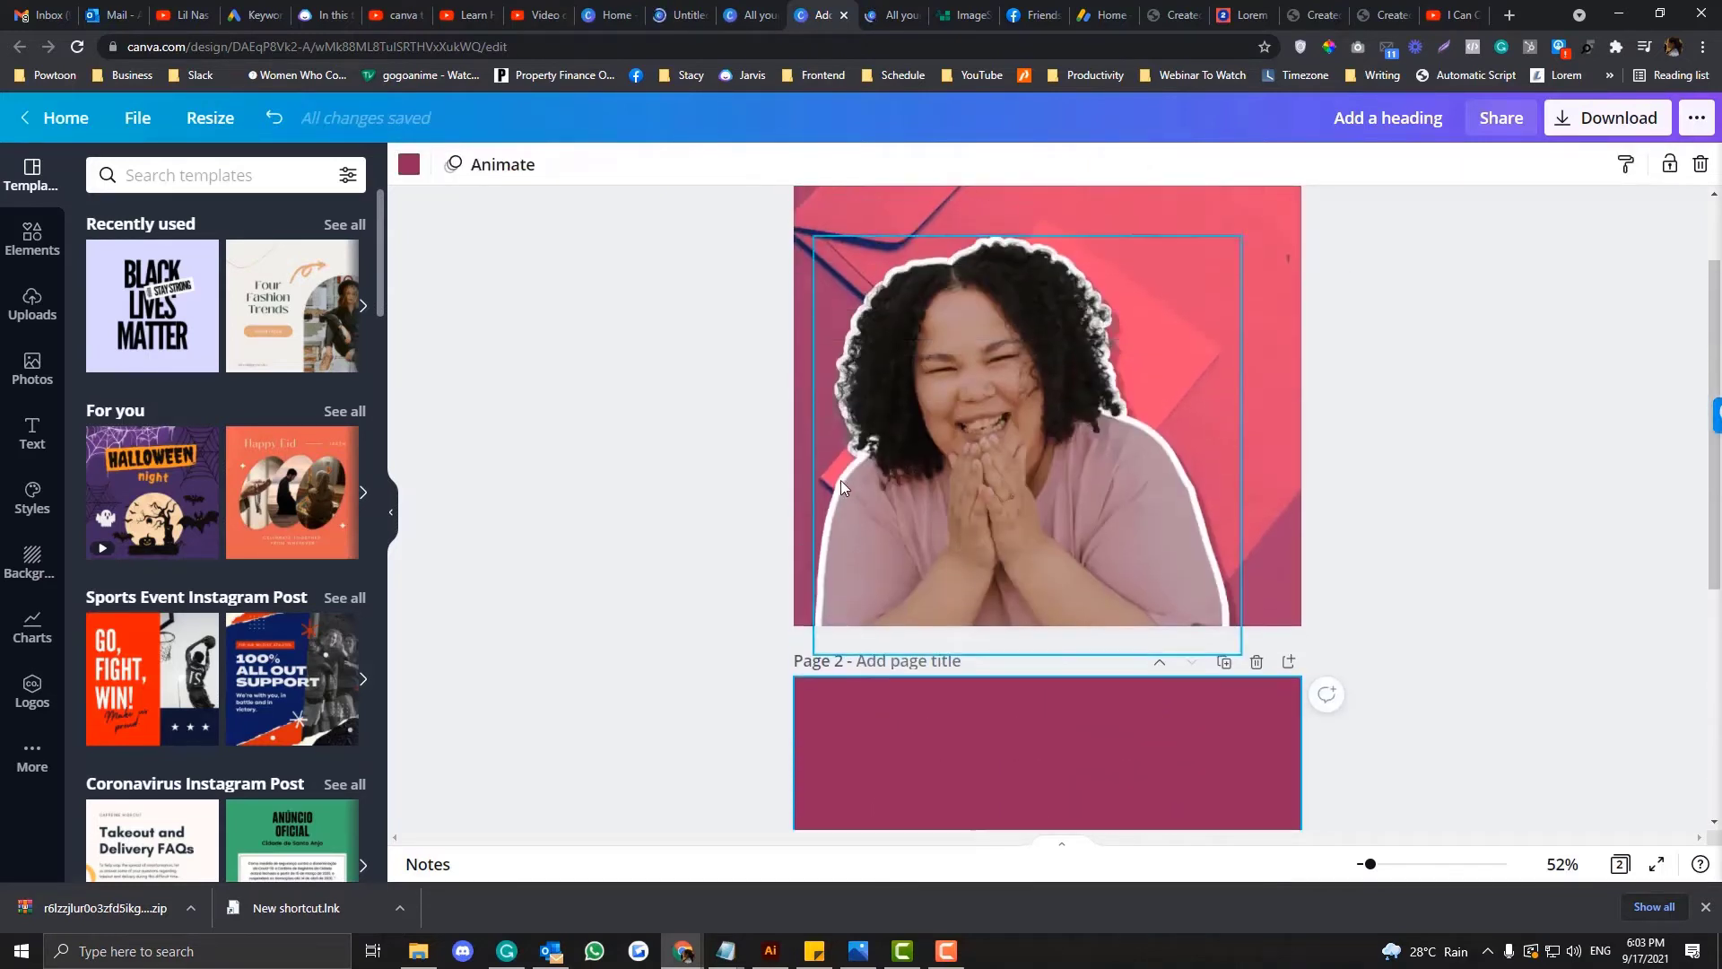
Step: Apply the Curve shape effect to the yellow heading with curve set to 85
left_click(1095, 718)
left_click(1020, 172)
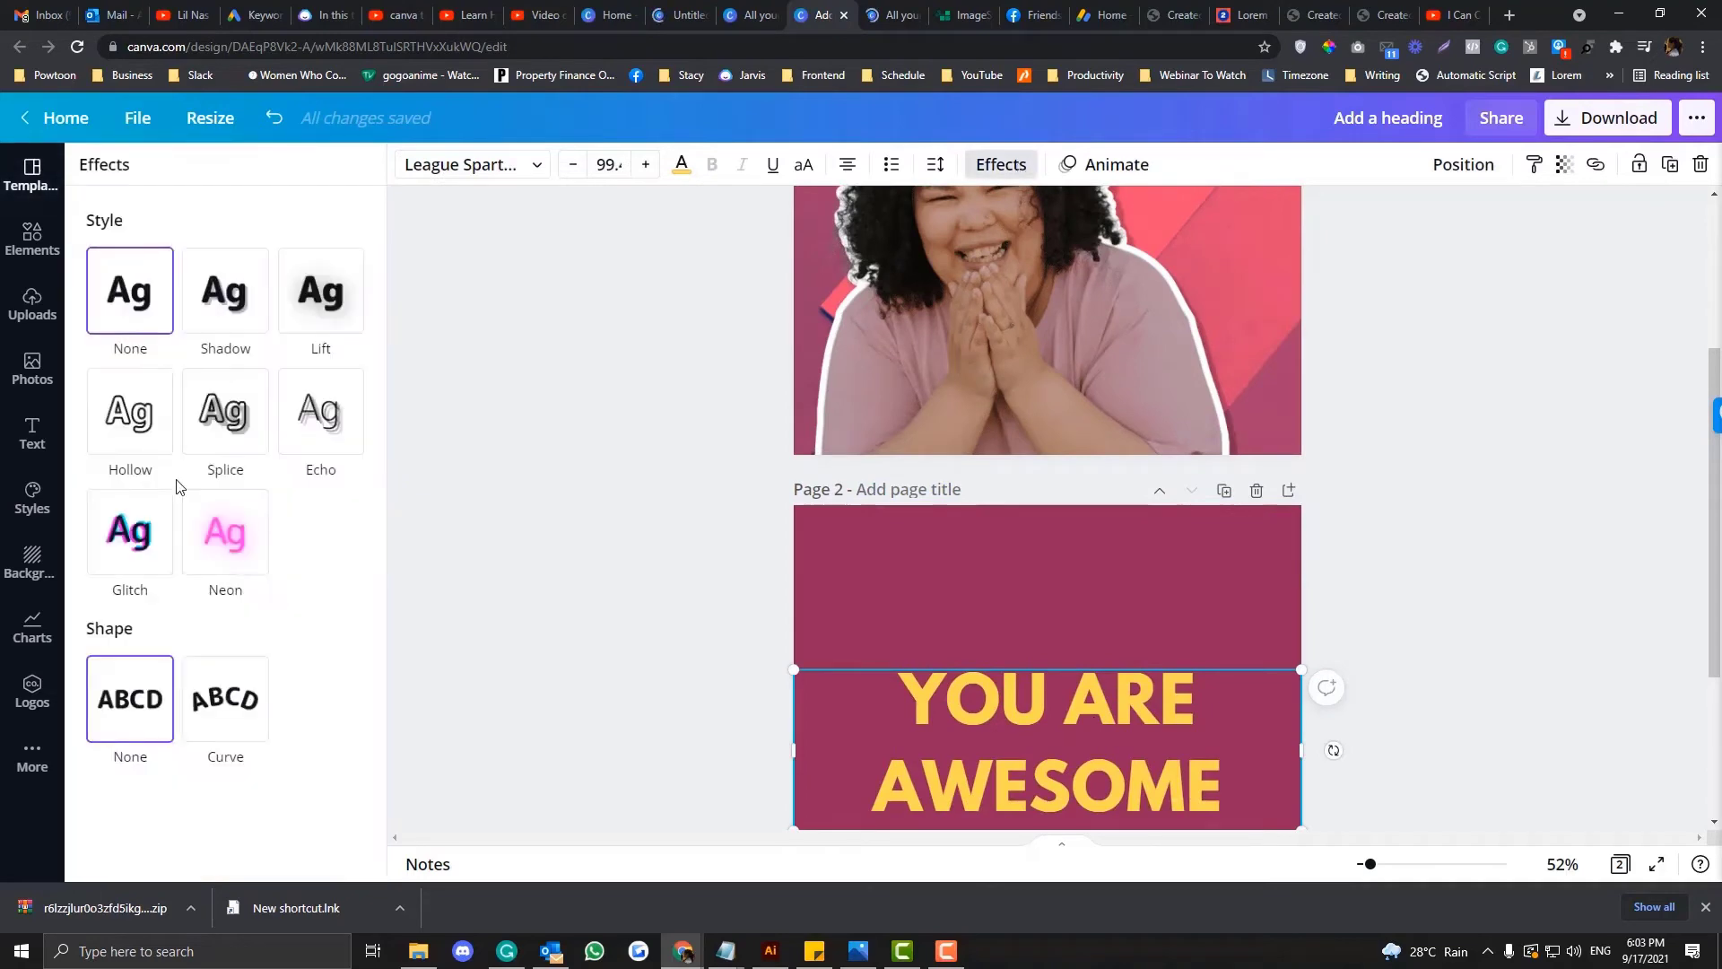
scroll(895, 569, "up", 2)
scroll(895, 569, "down", 4)
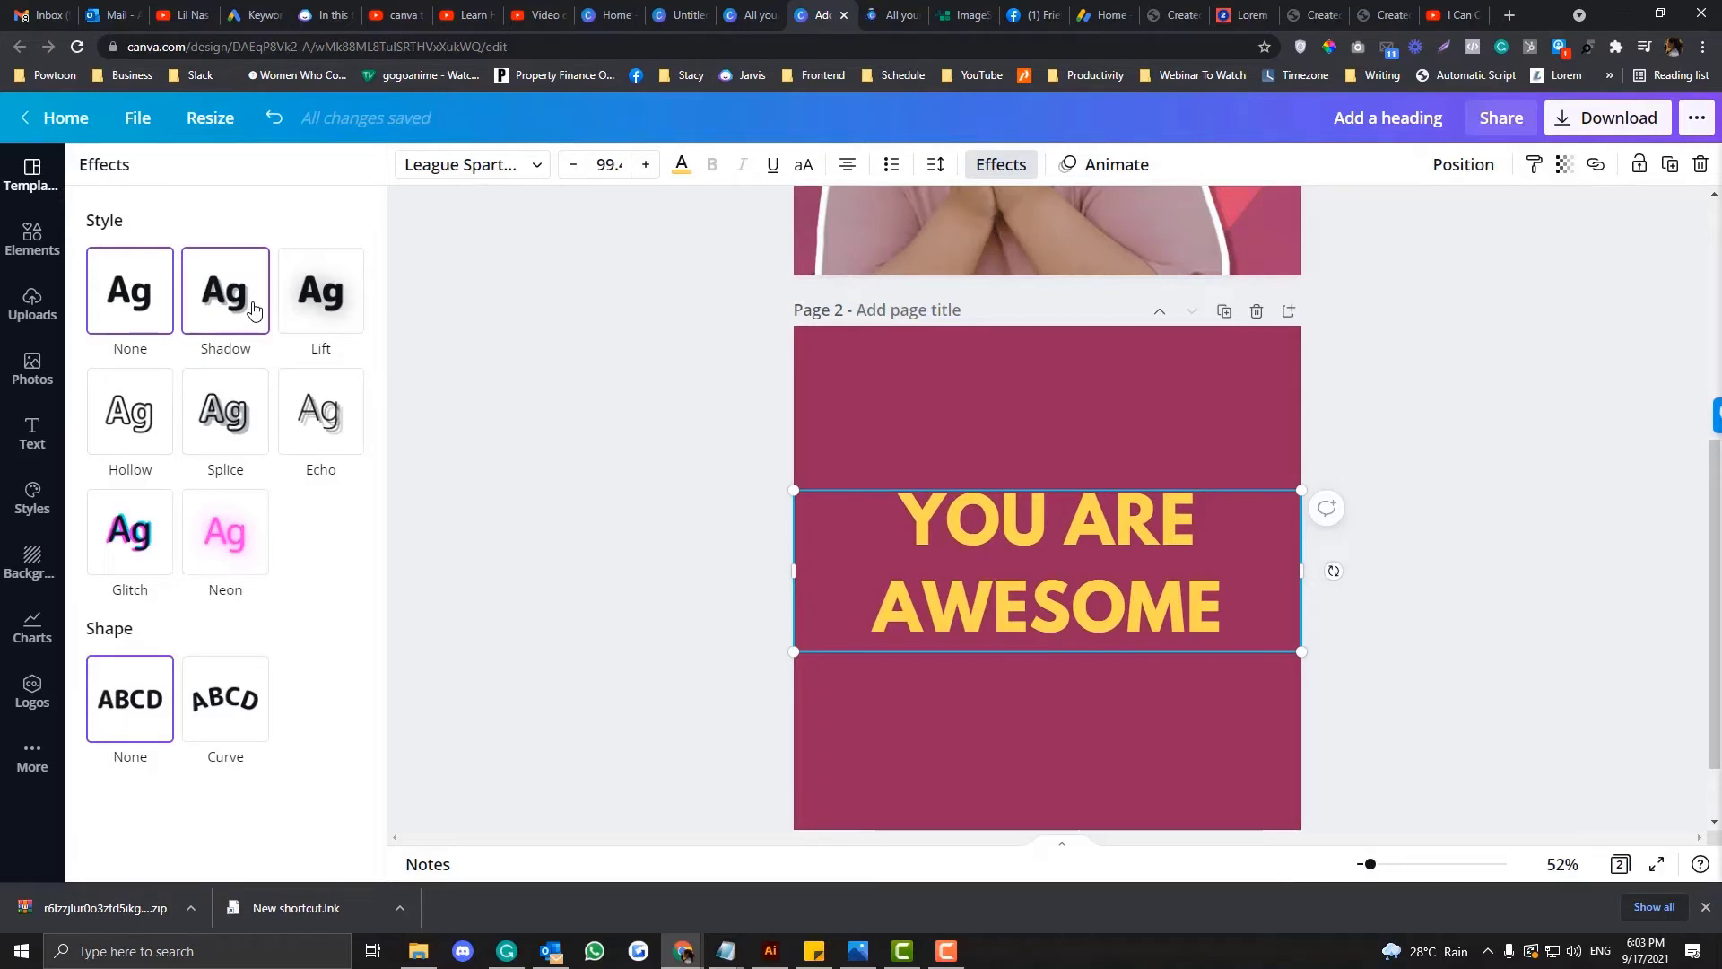
left_click(230, 719)
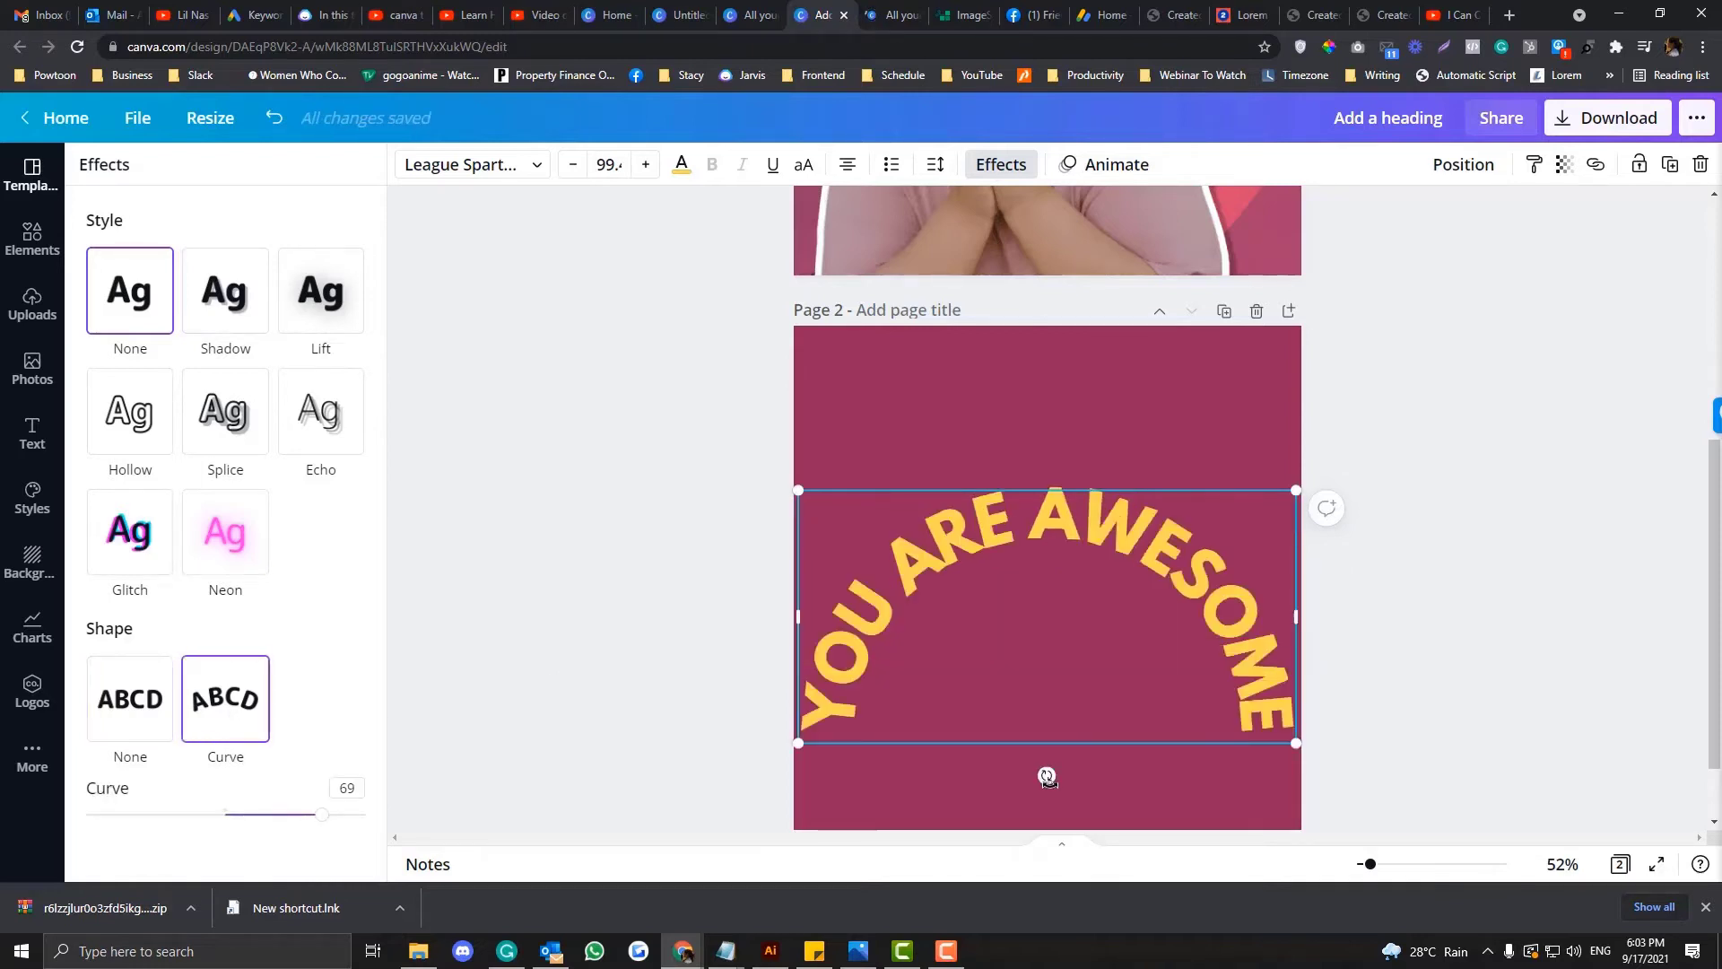
mouse_move(1047, 777)
left_mouse_down()
mouse_move(1001, 767)
mouse_move(1064, 775)
left_mouse_up()
mouse_move(325, 817)
left_mouse_down()
mouse_move(192, 816)
mouse_move(345, 814)
mouse_move(328, 814)
left_mouse_up()
Step: Rotate the arched heading back upright to 0° and bring up the Download options
key("Escape")
scroll(897, 538, "down", 1)
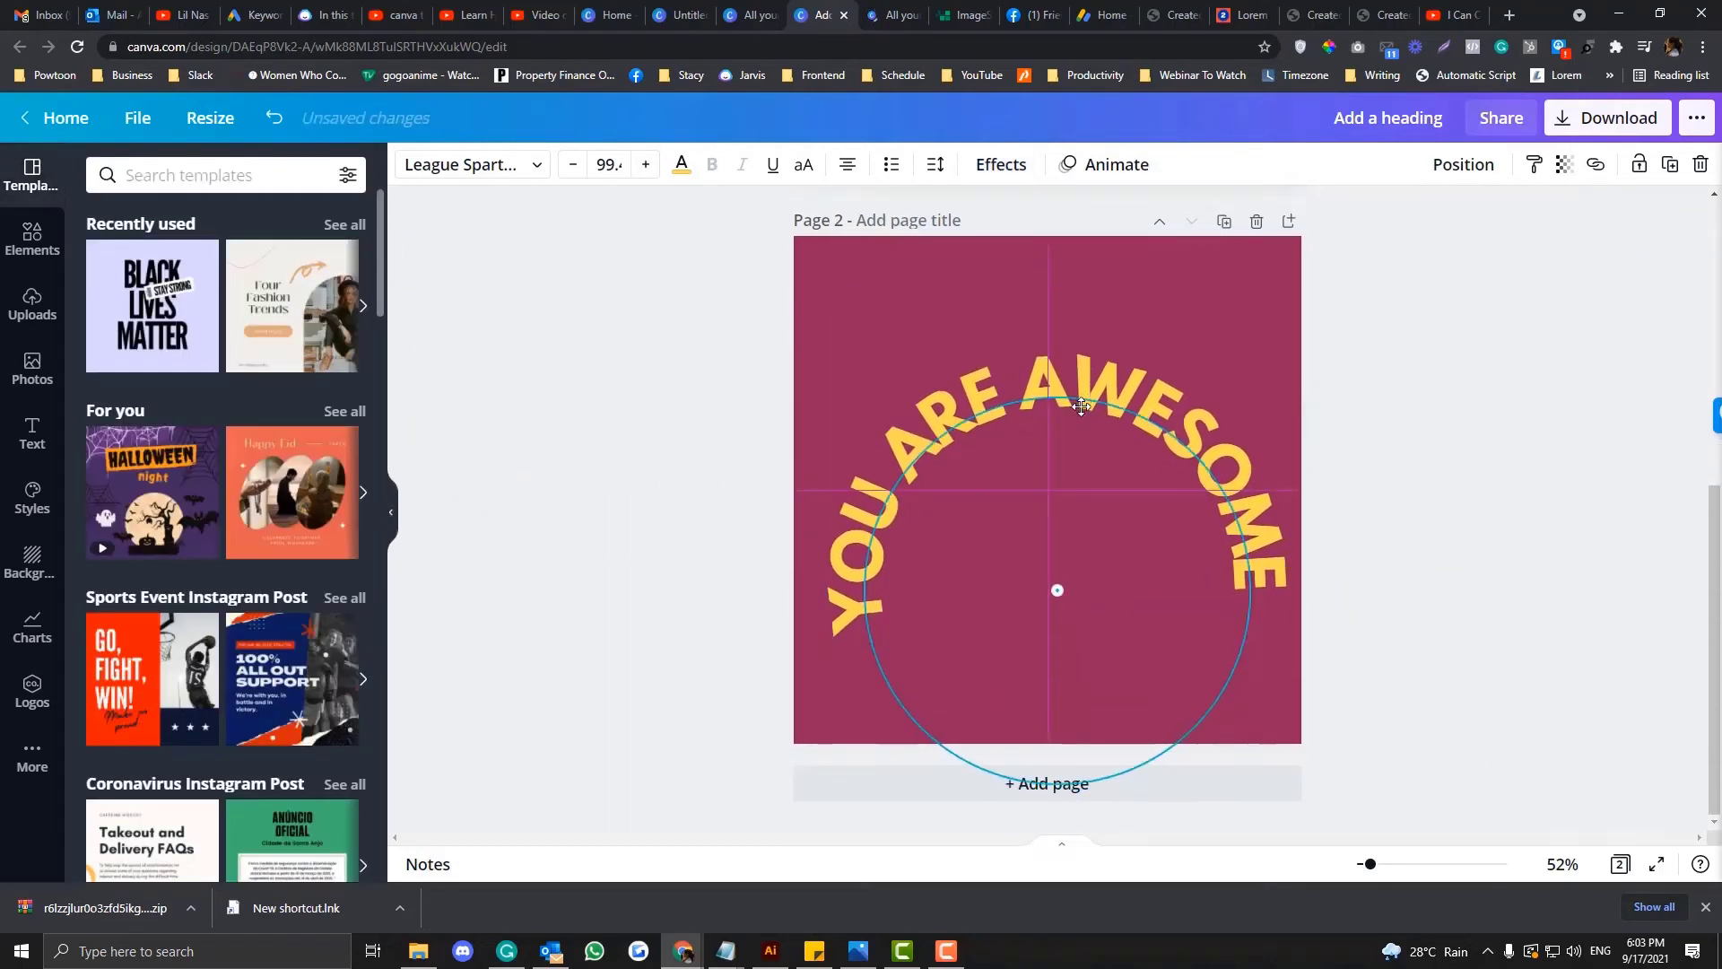
left_click_drag(1064, 652, 1046, 652)
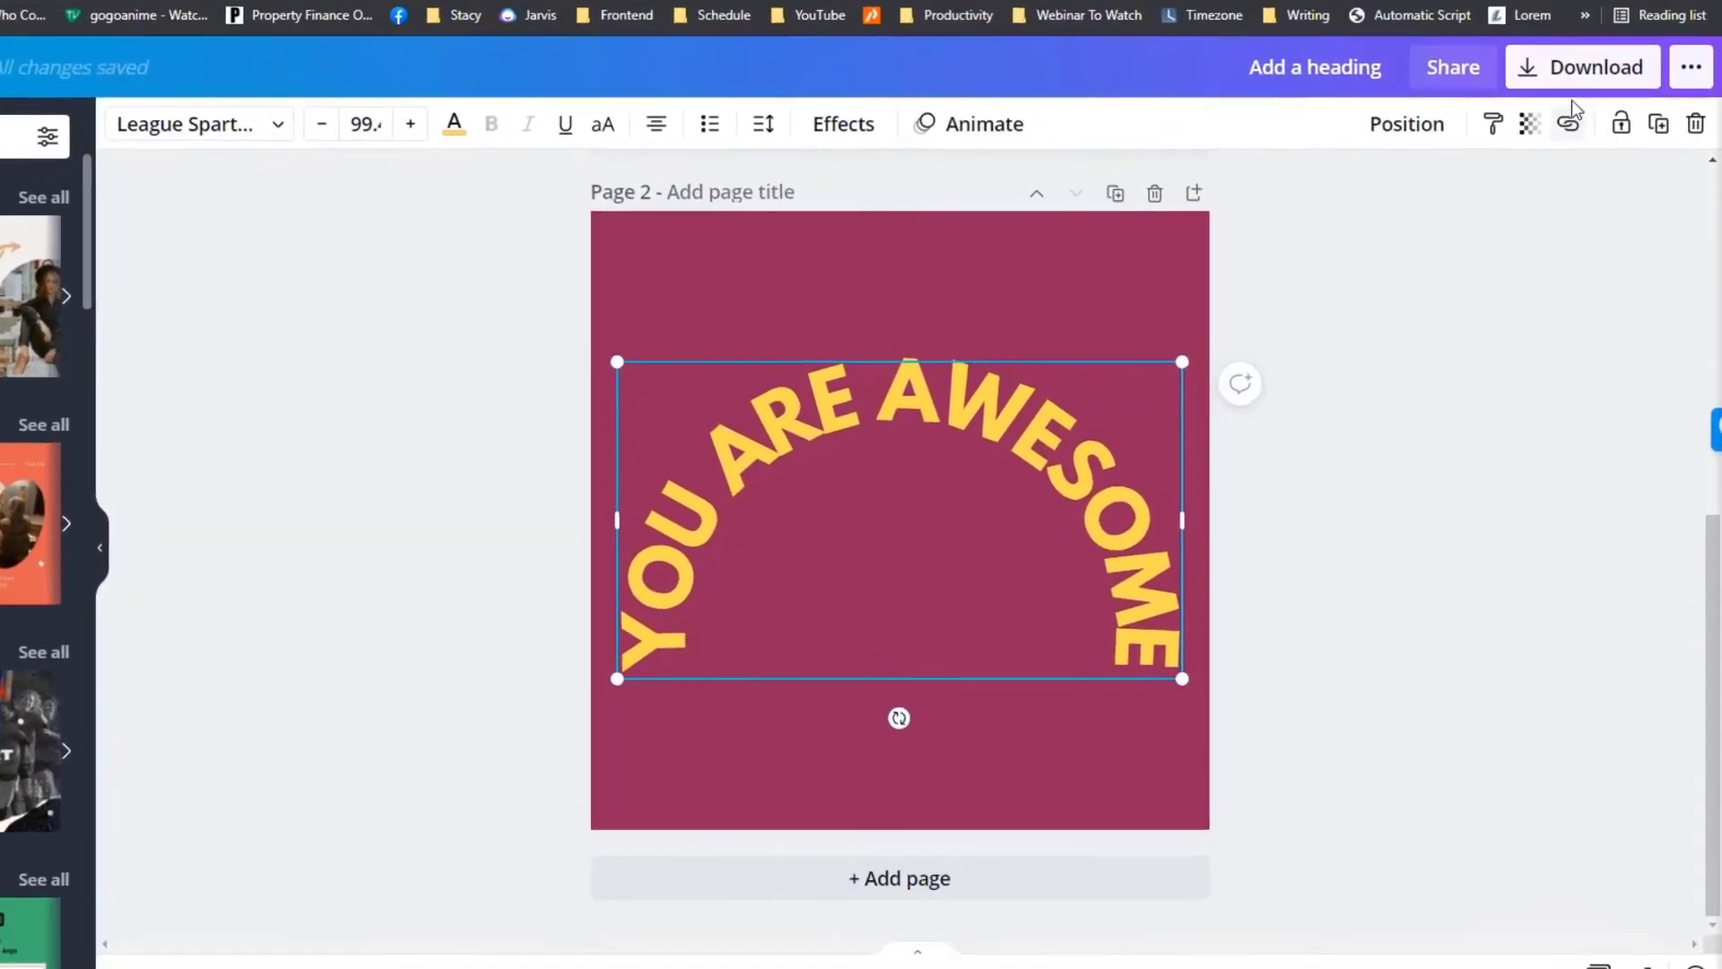
left_click(1577, 76)
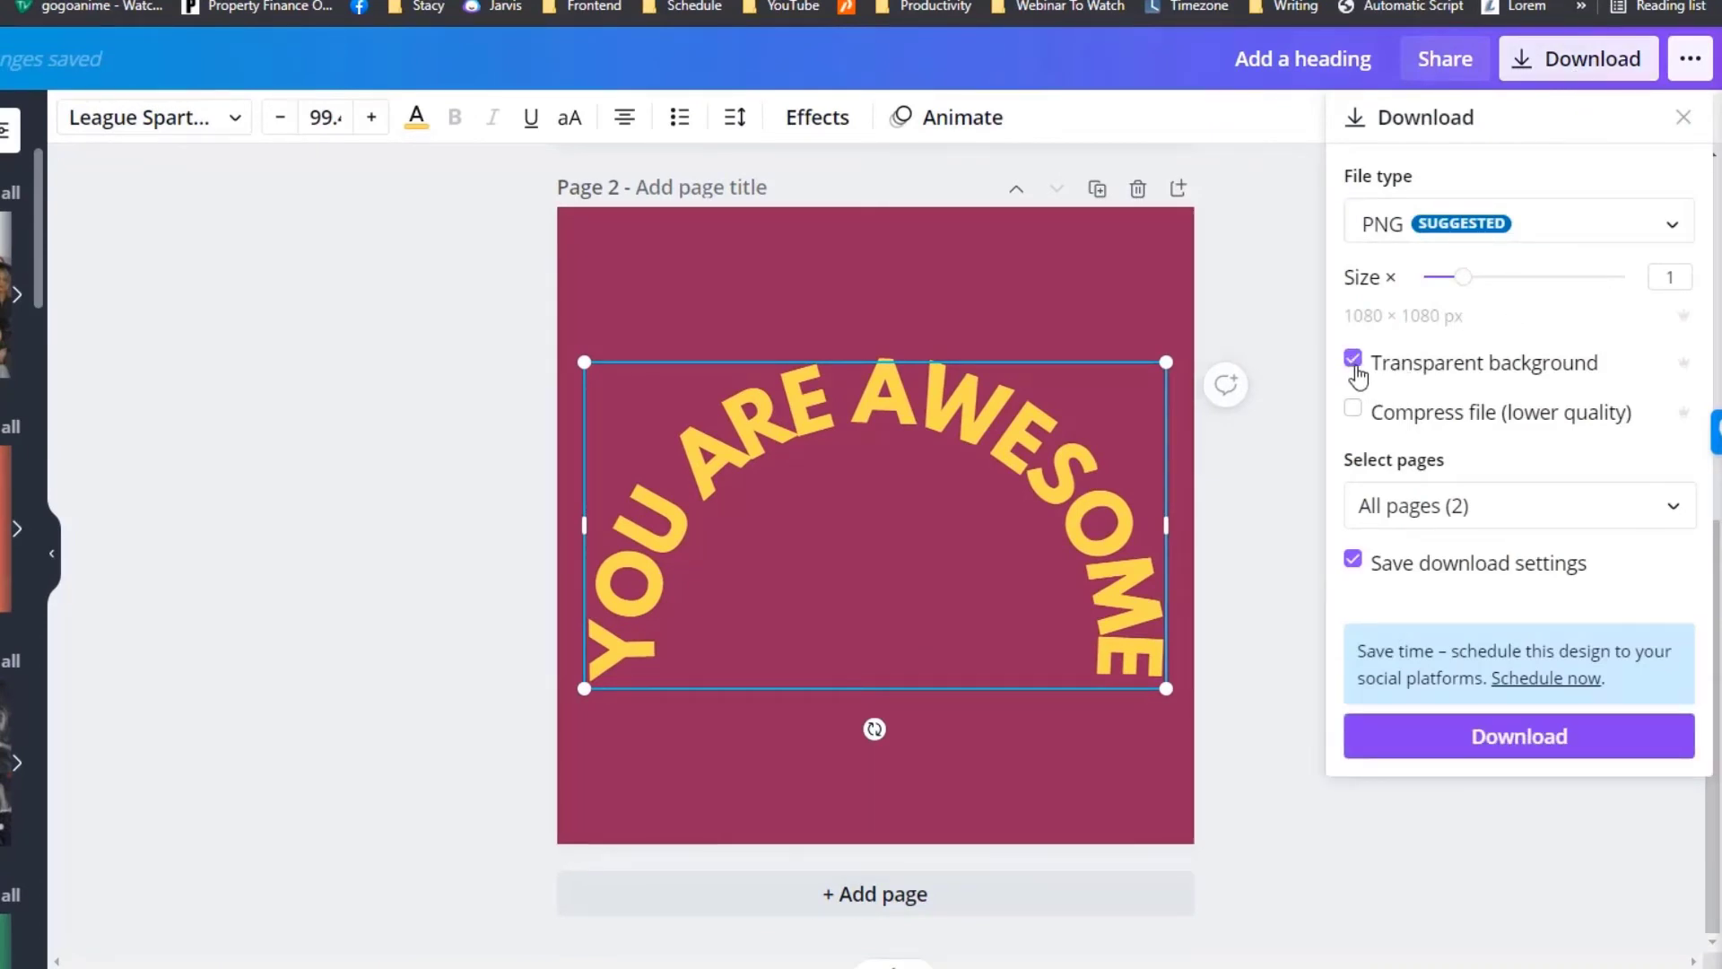
Step: Download only Page 2 as the transparent PNG 'Add a heading.png' to the Desktop
left_click(1517, 746)
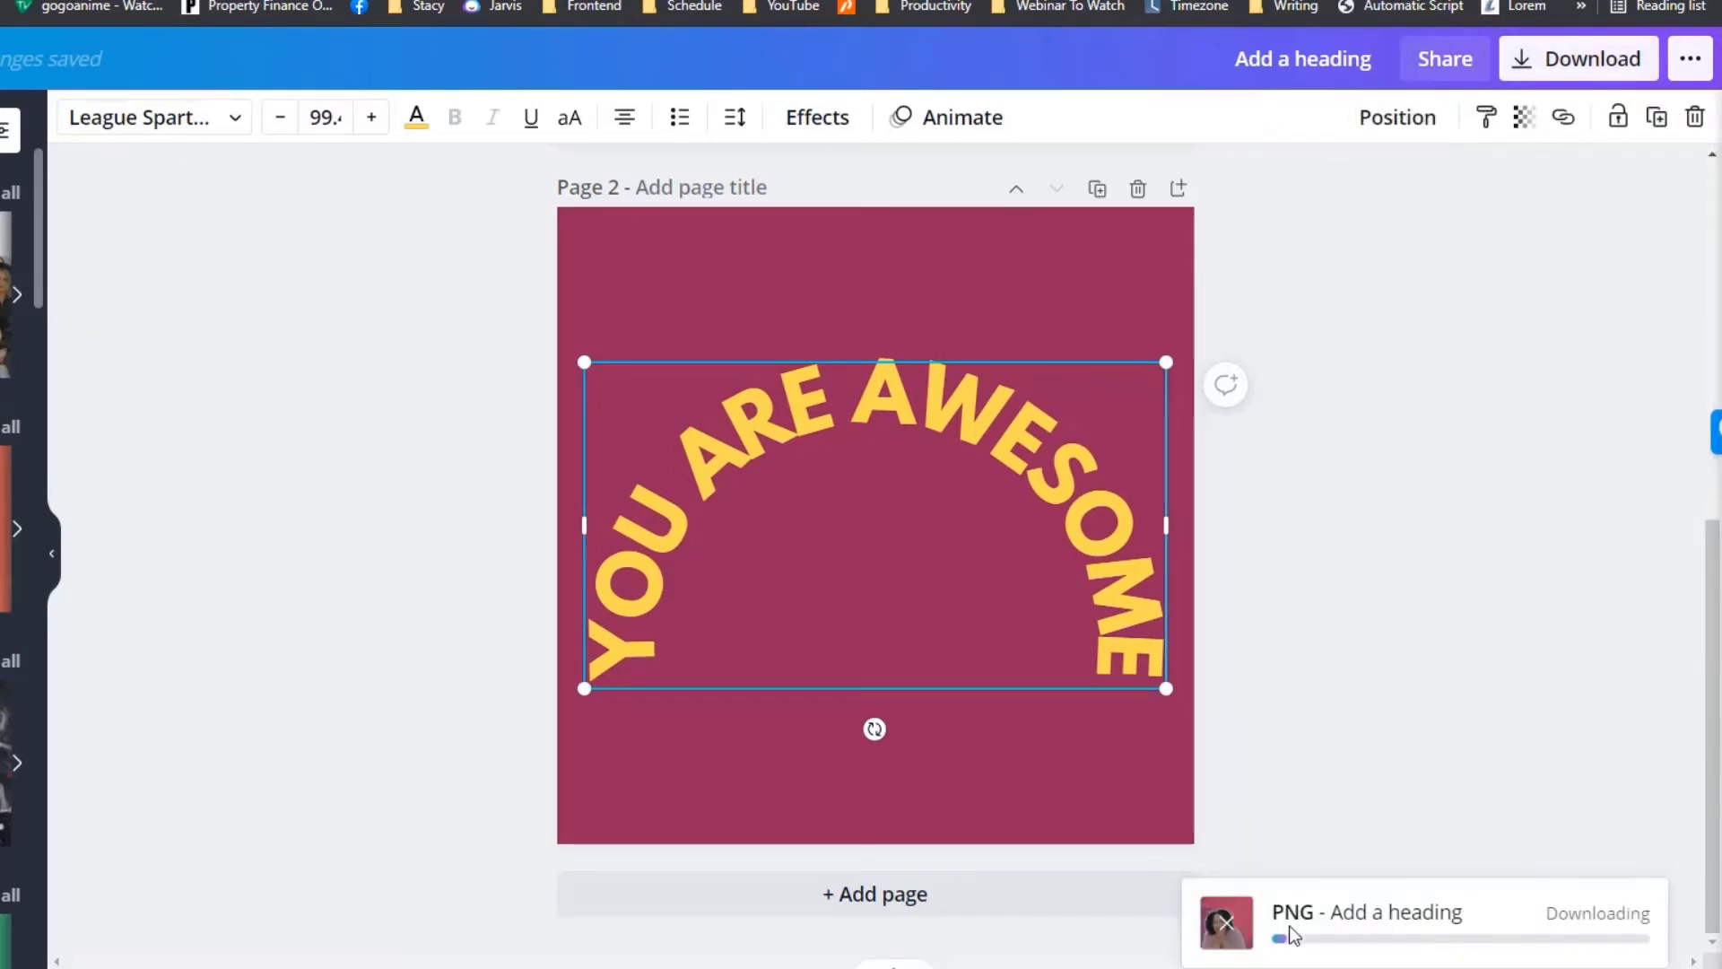
left_click(1581, 61)
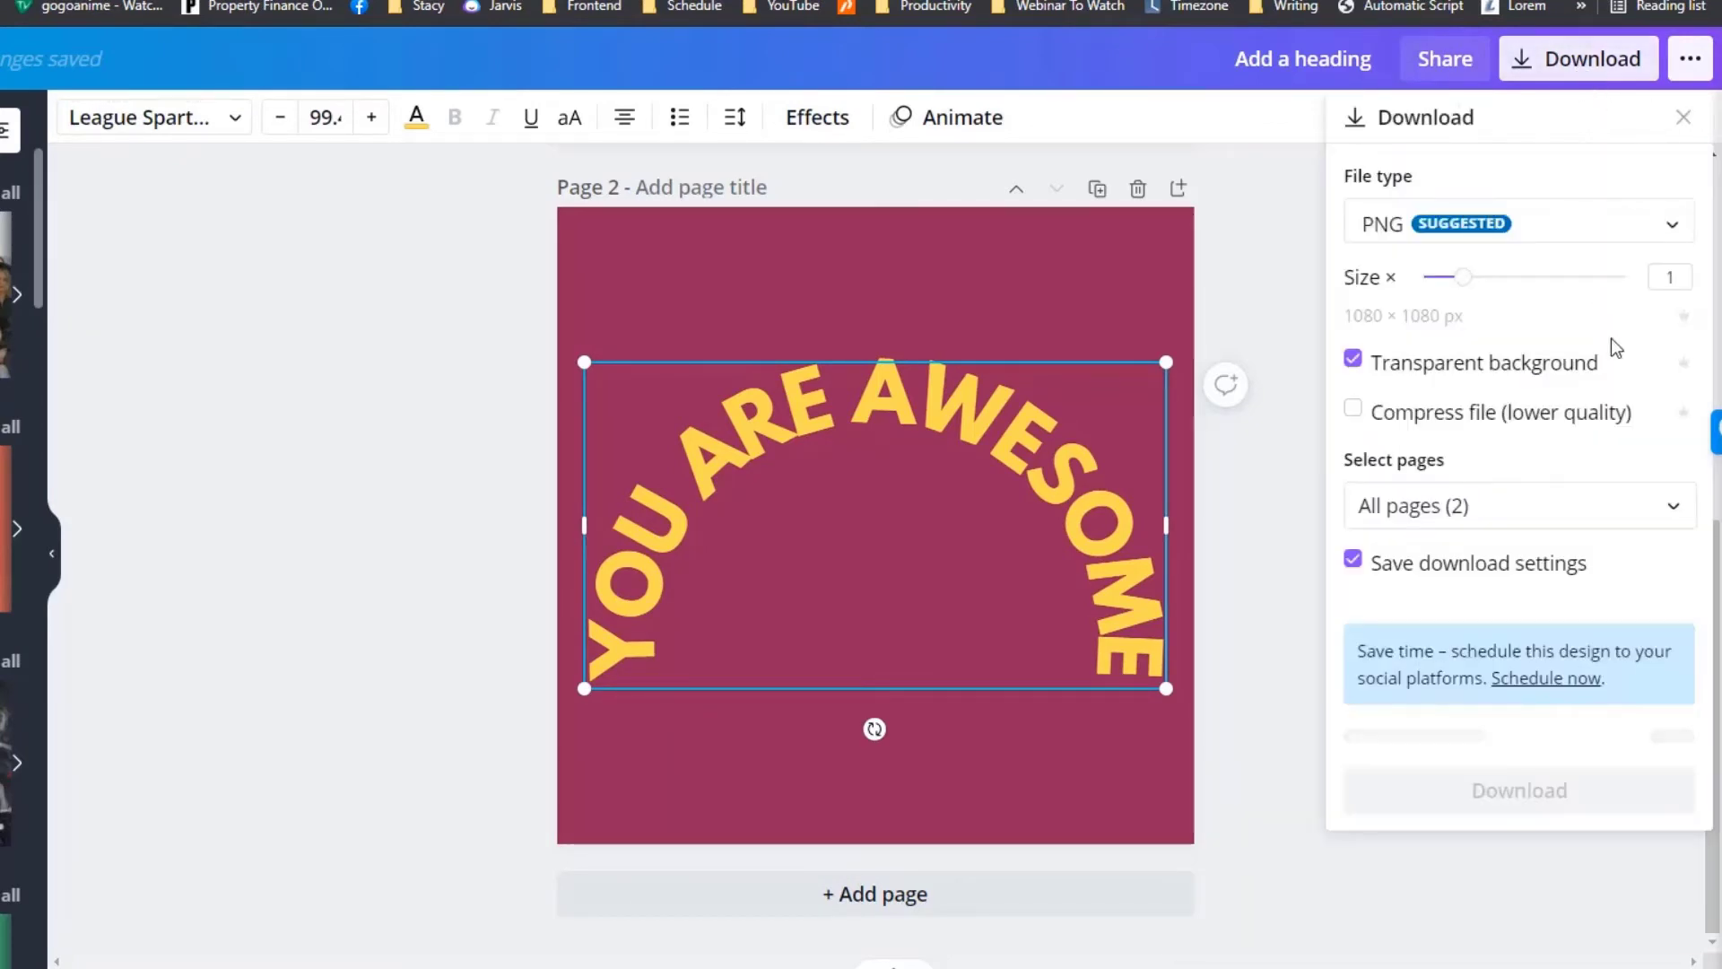
left_click(1674, 505)
left_click(1619, 702)
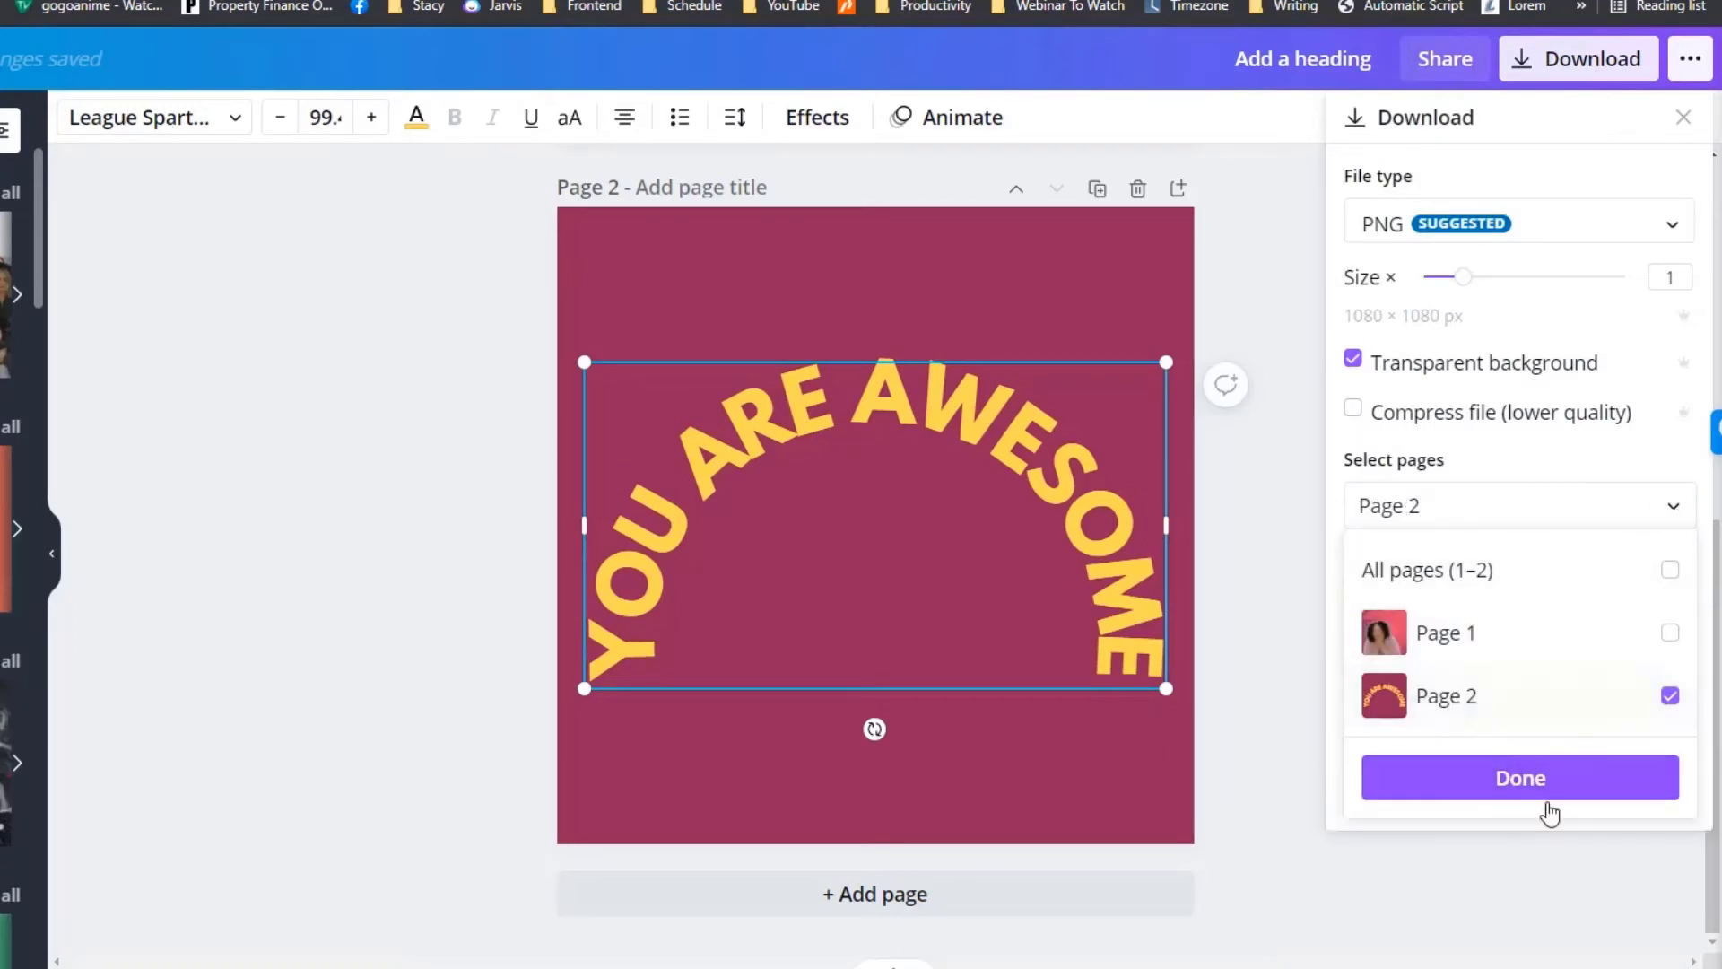
left_click(1547, 797)
left_click(1535, 754)
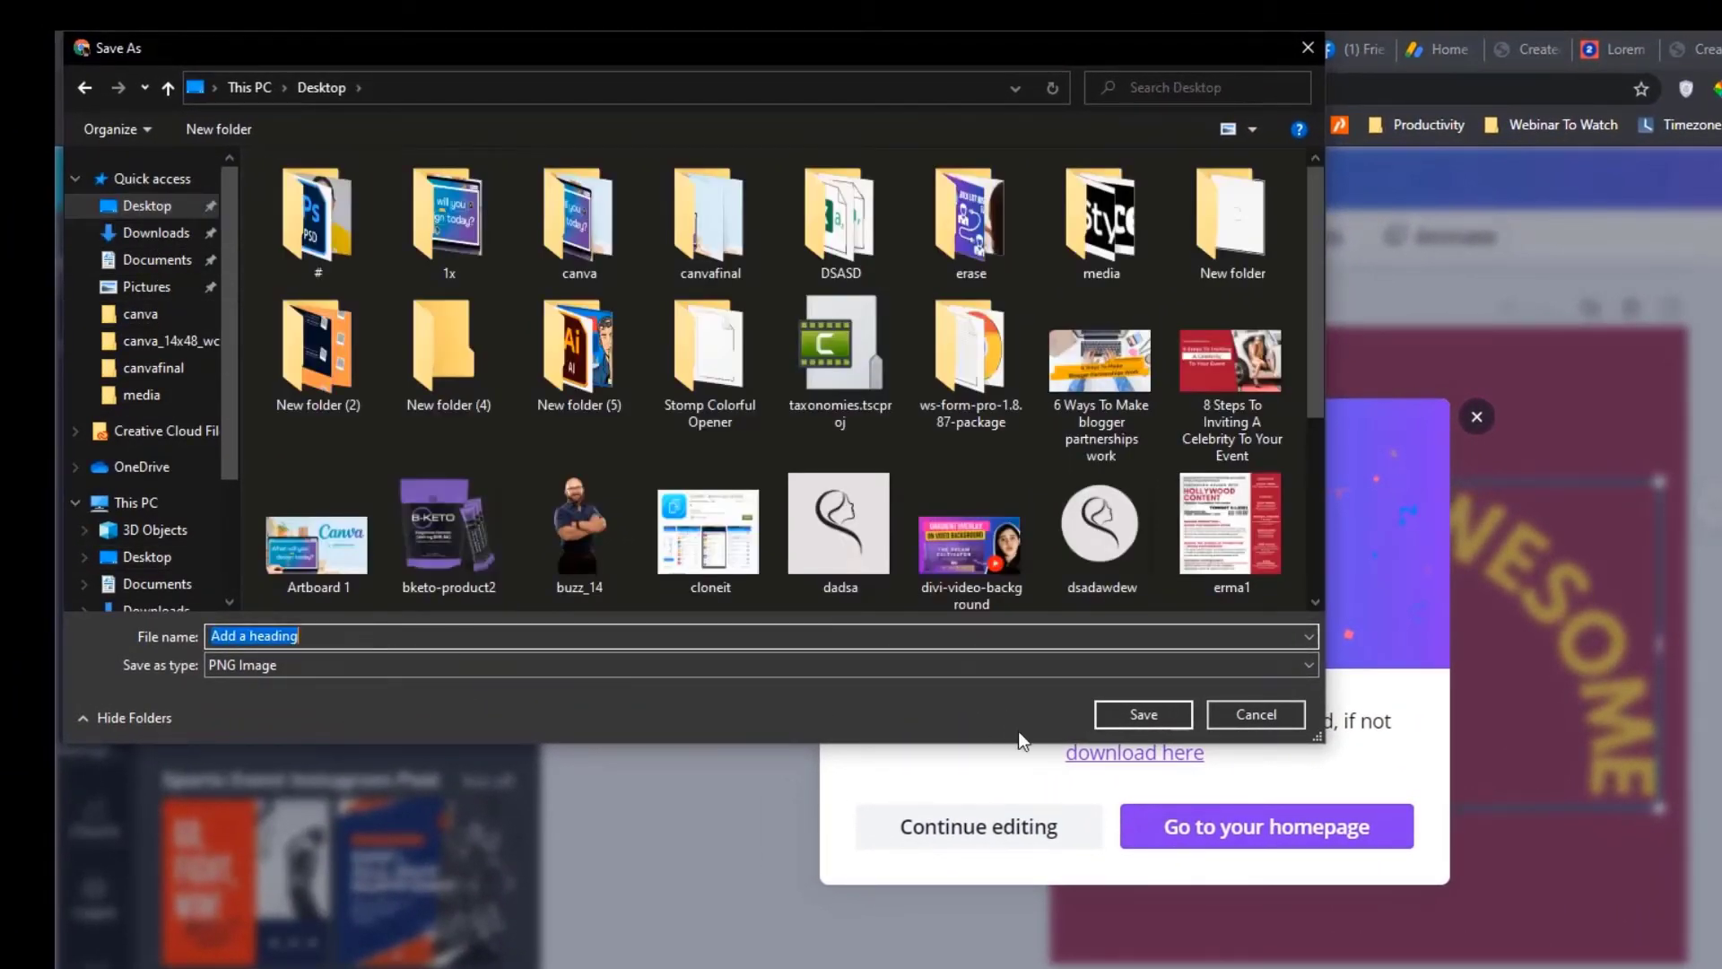
left_click(1144, 714)
left_click(1440, 404)
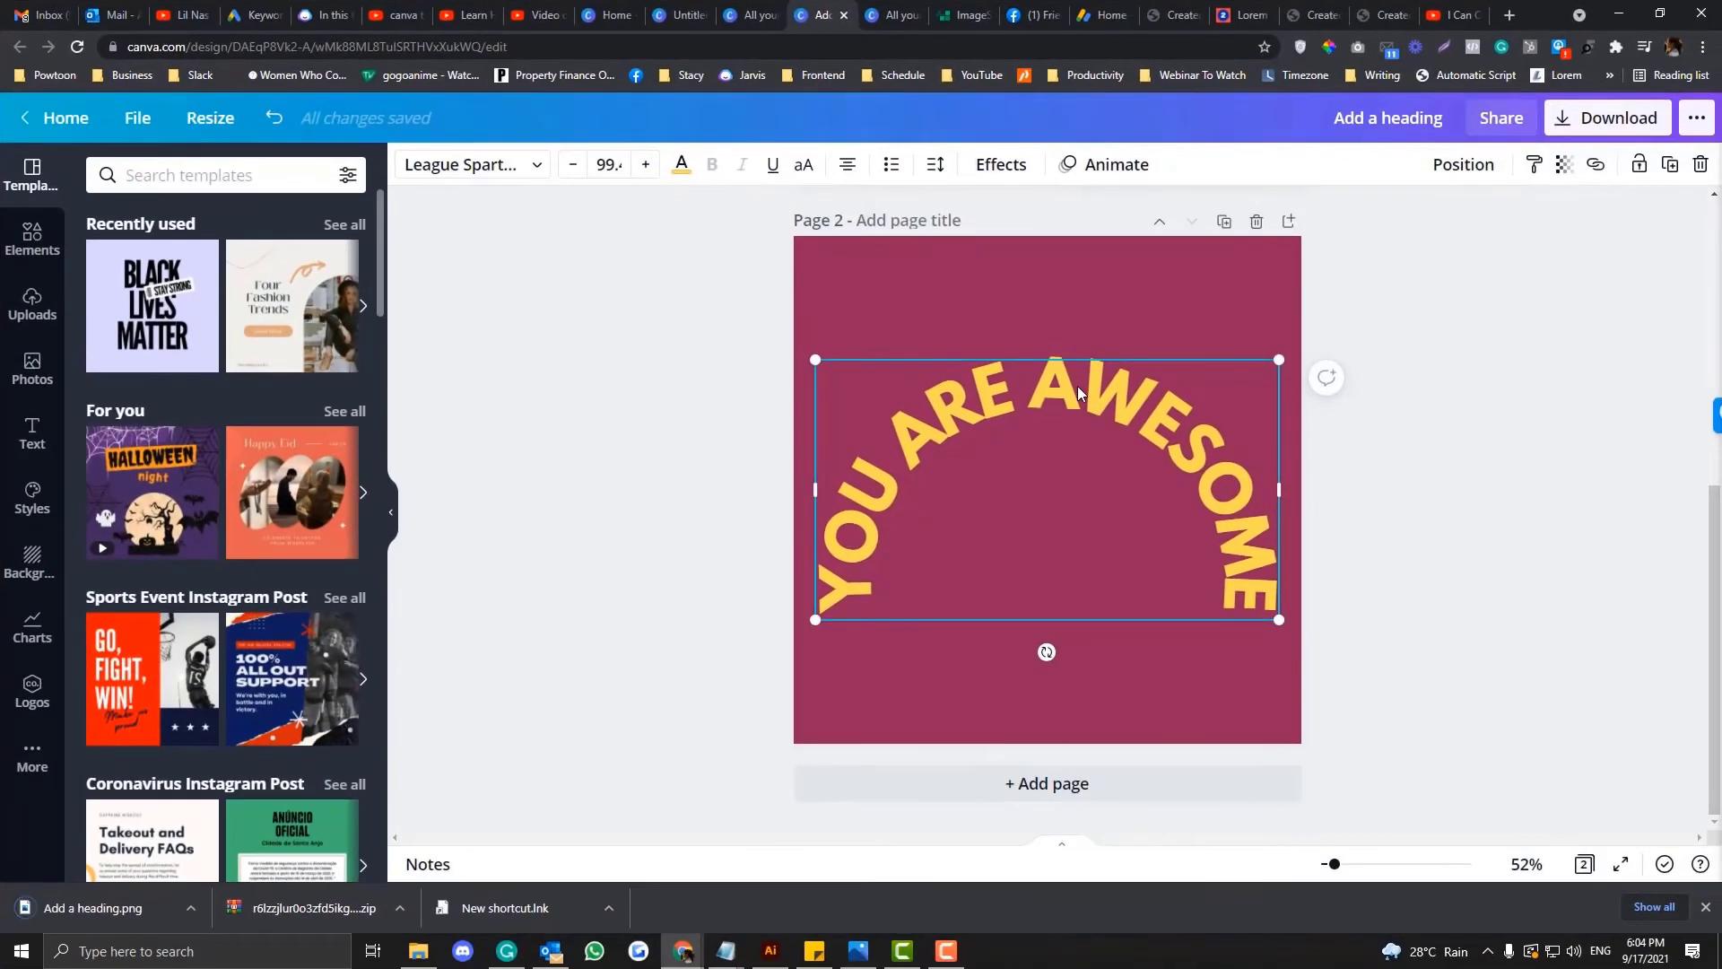
Step: Delete the curved text from page 2 and upload 'Add a heading.png'
left_click(1094, 304)
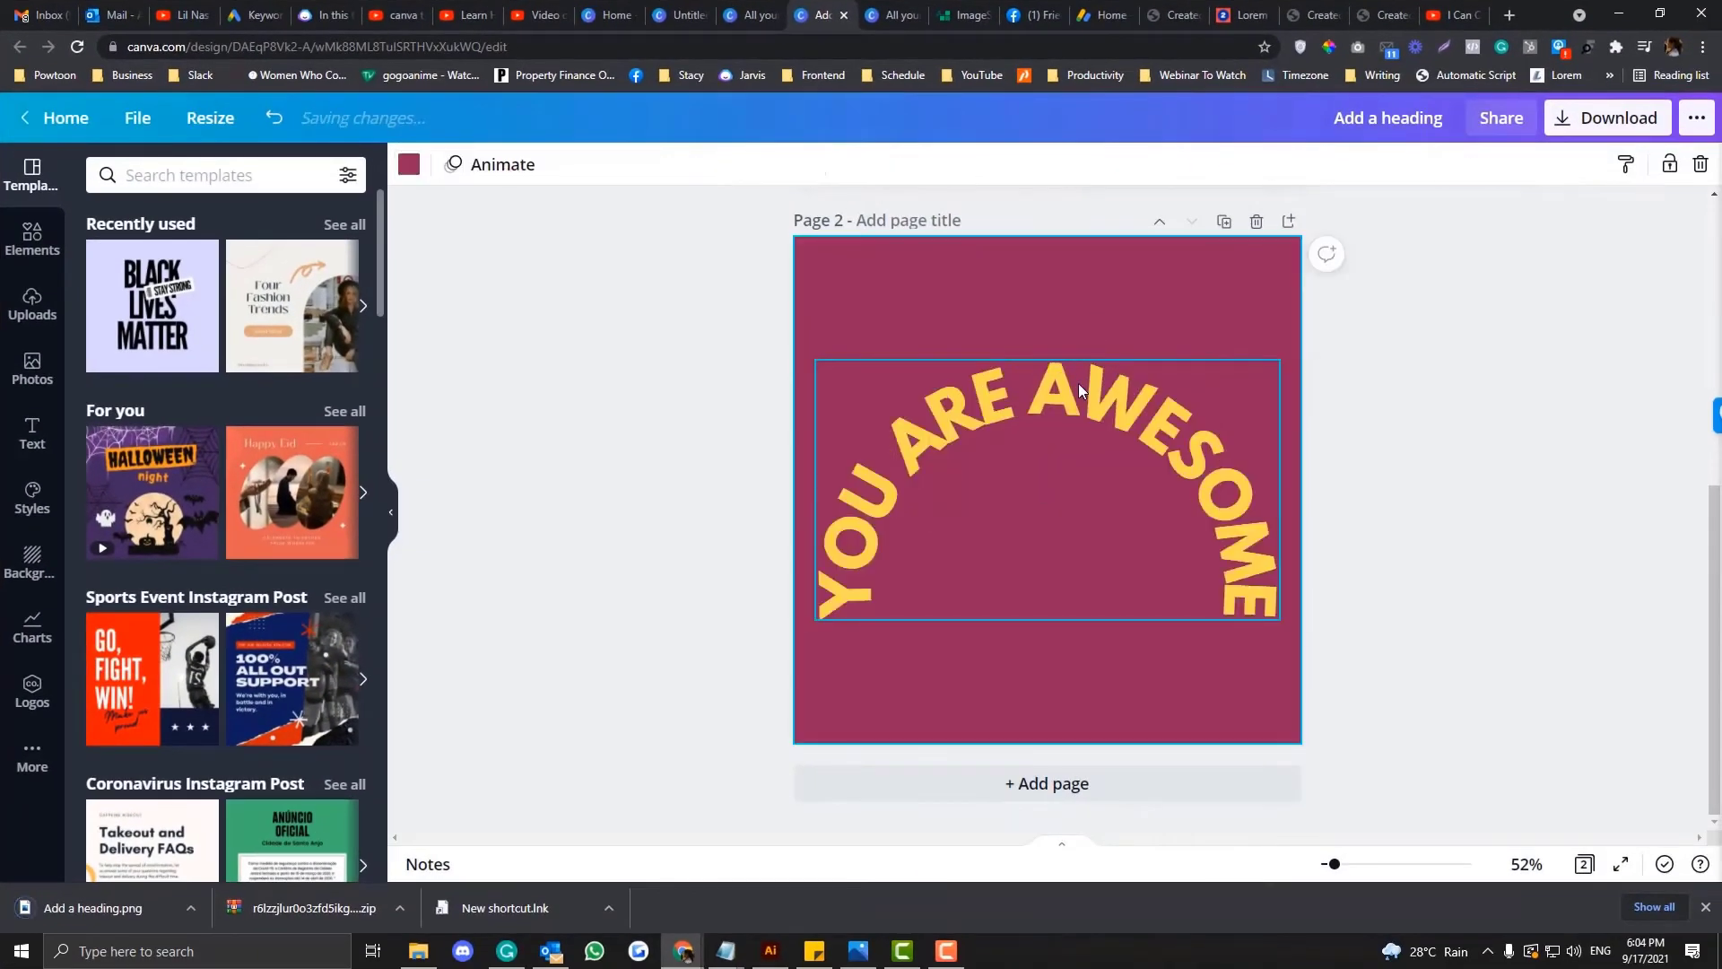
left_click(1078, 384)
key("Delete")
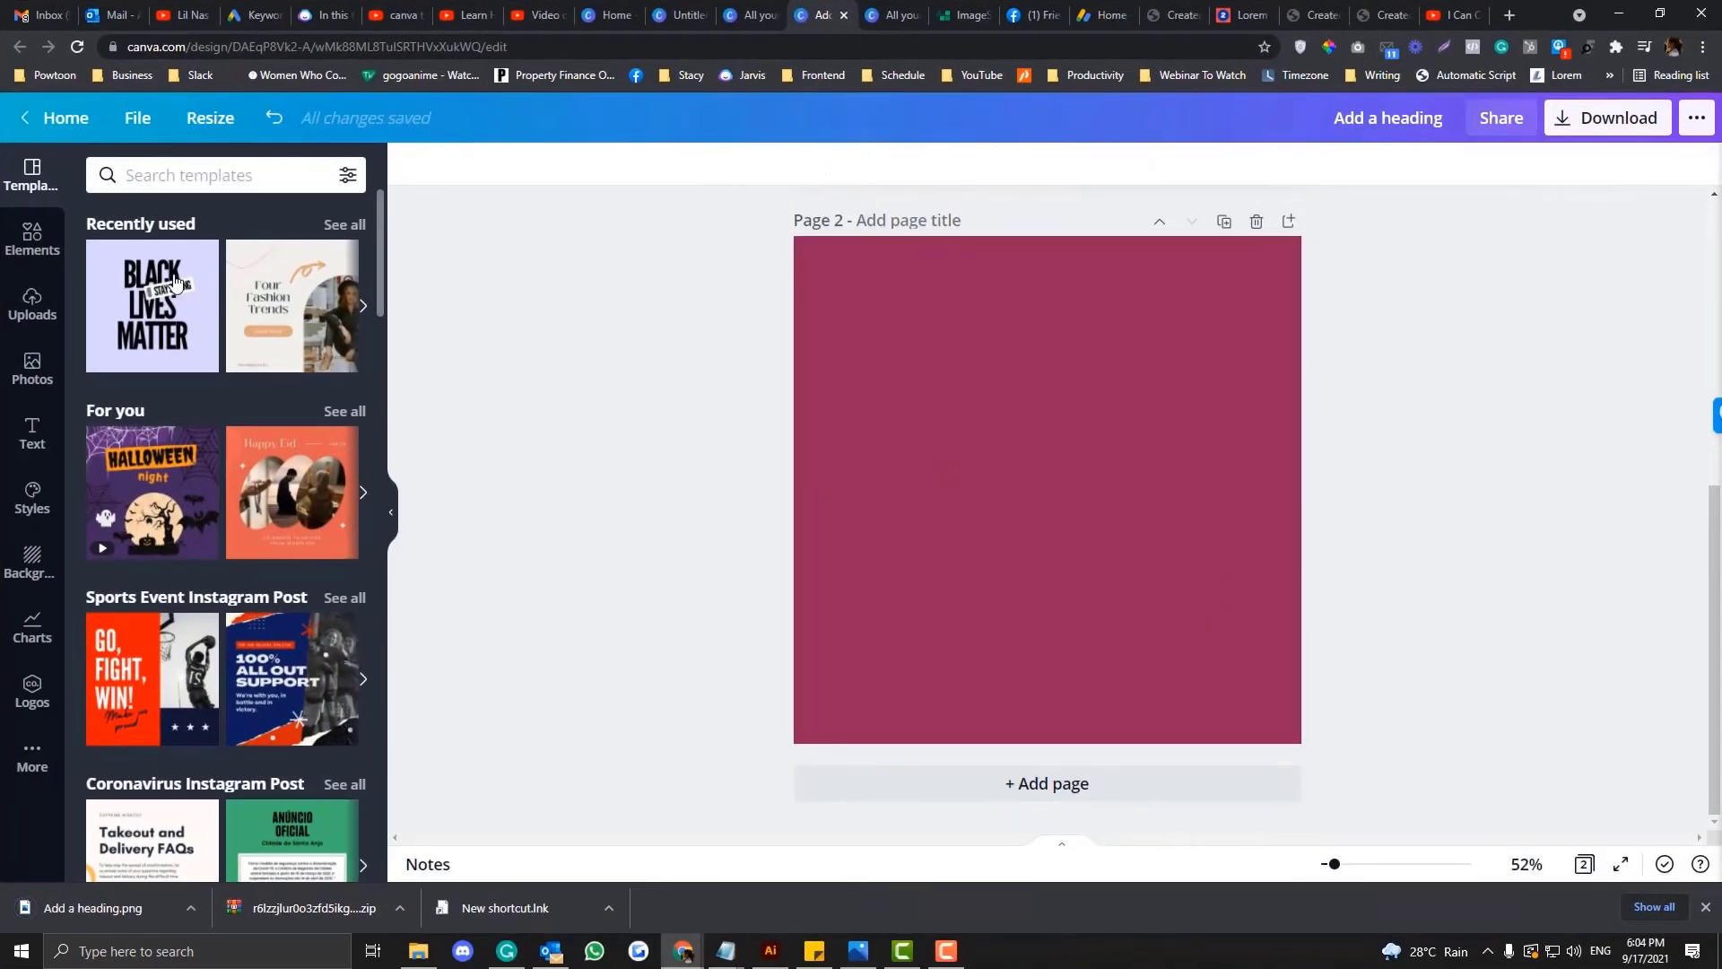
left_click(33, 305)
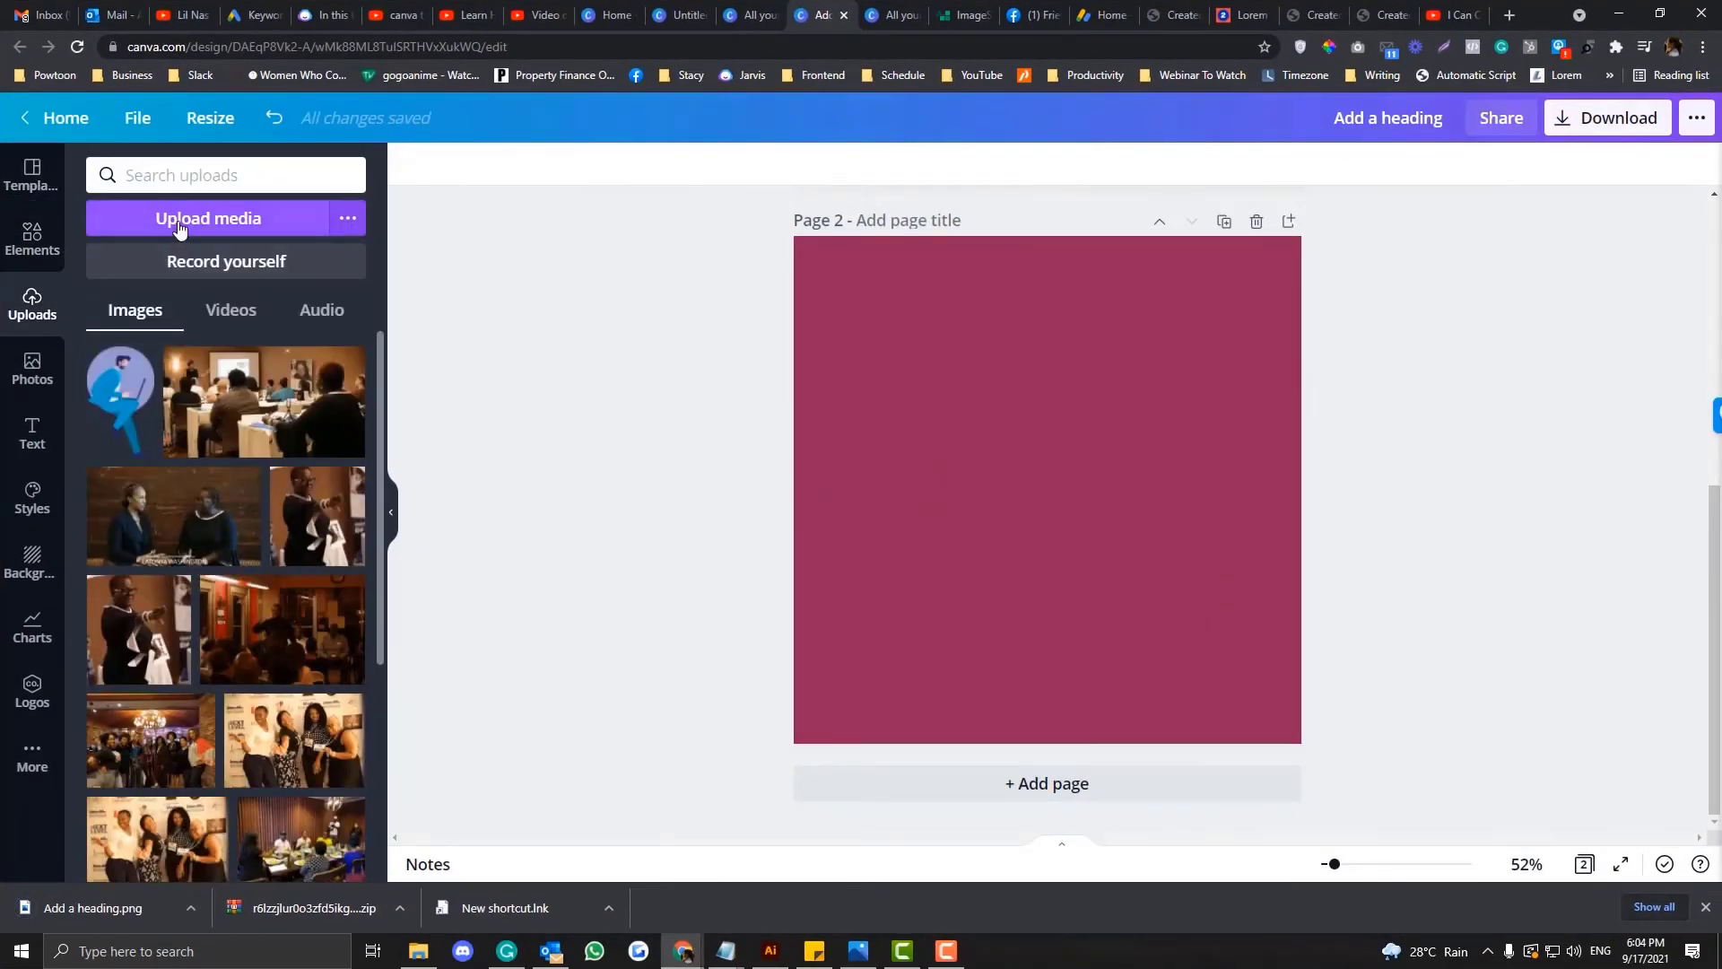
left_click(180, 221)
type("Add a heading")
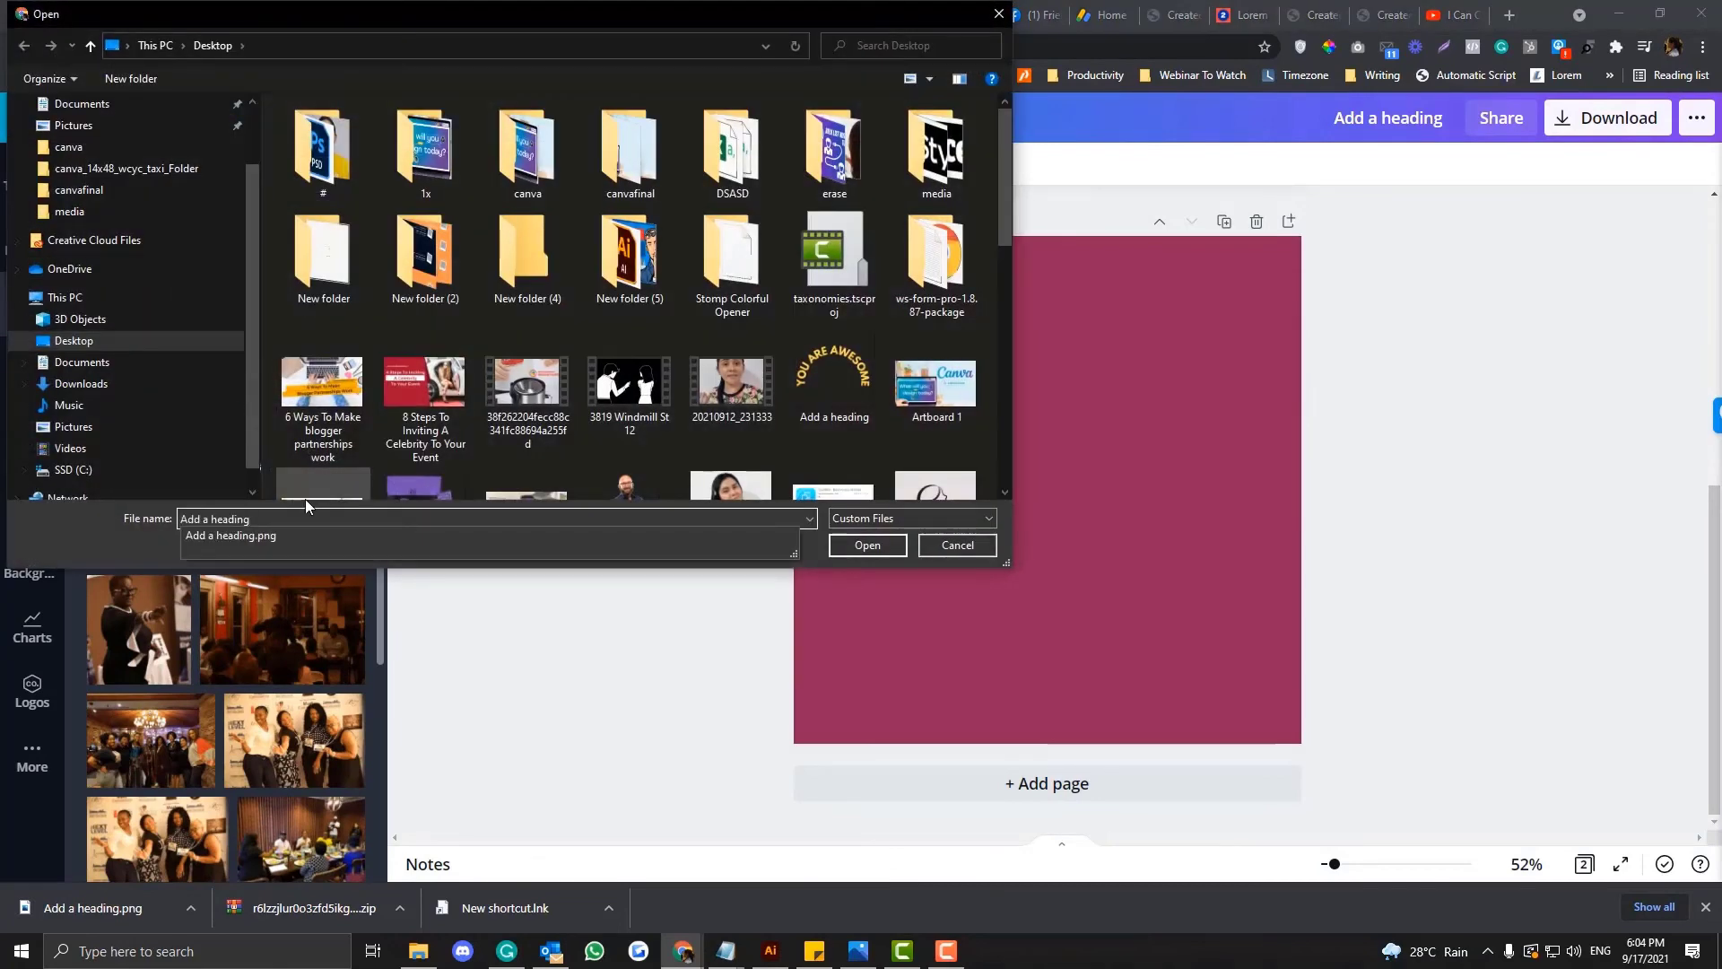
key("Down")
key("Return")
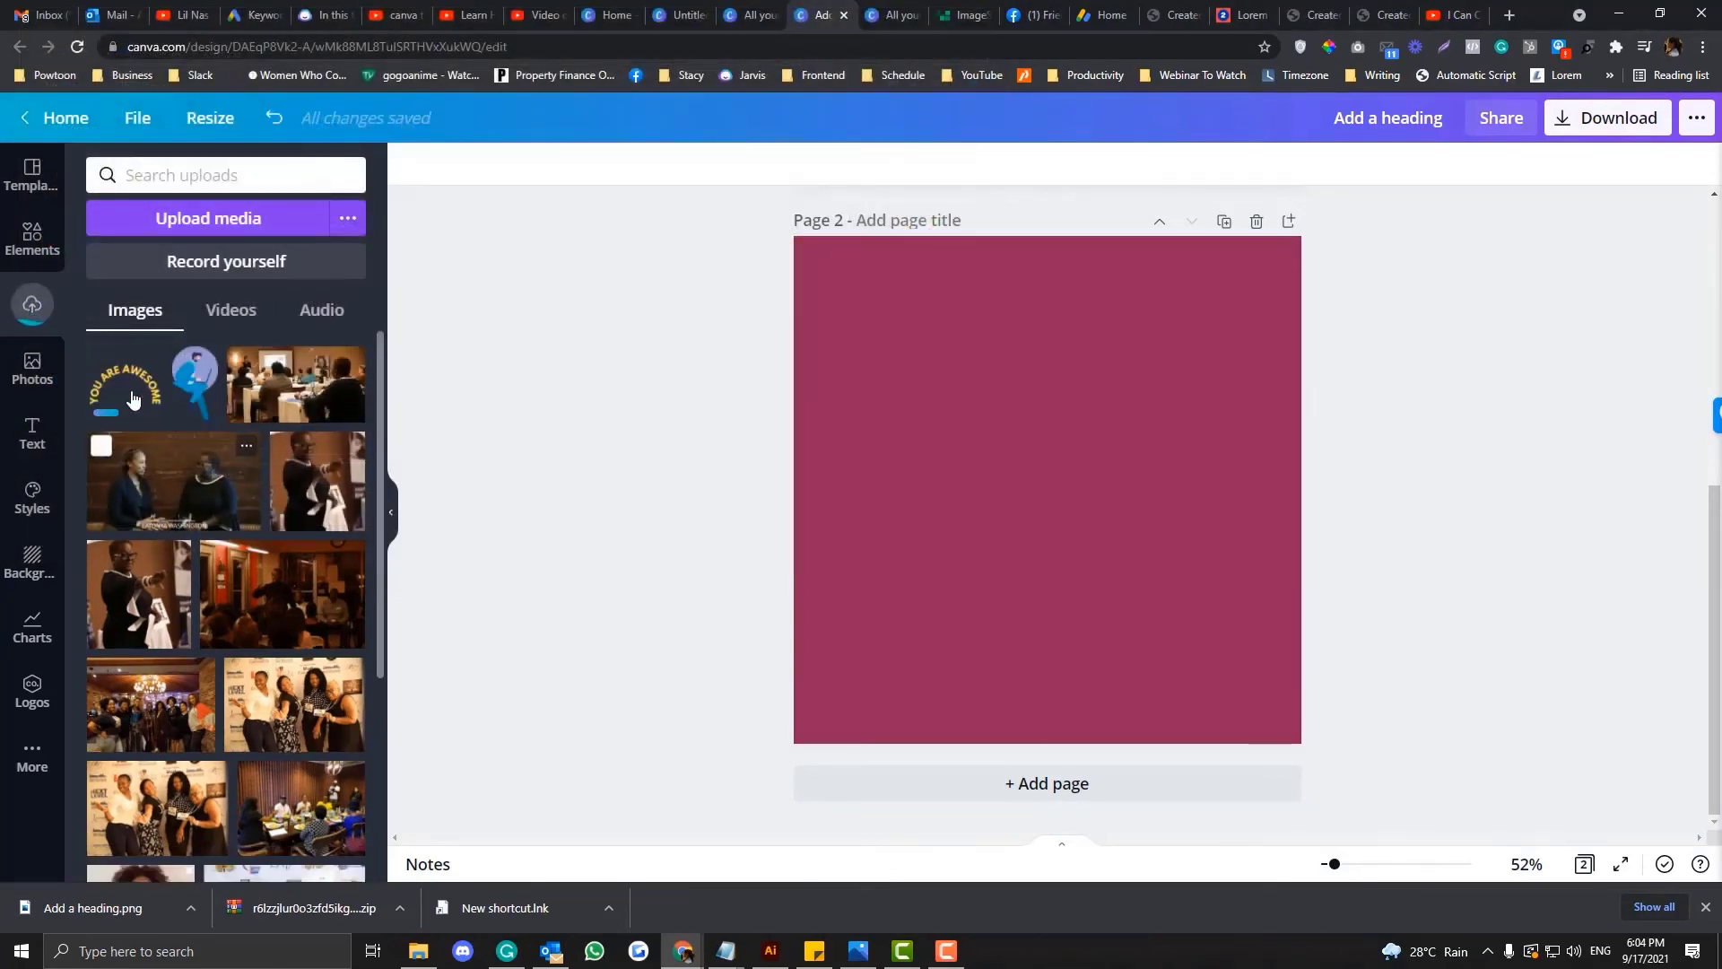
Step: Place the uploaded YOU ARE AWESOME image on page 2, move it up, and crop its top
left_click(131, 392)
left_click_drag(997, 439, 989, 403)
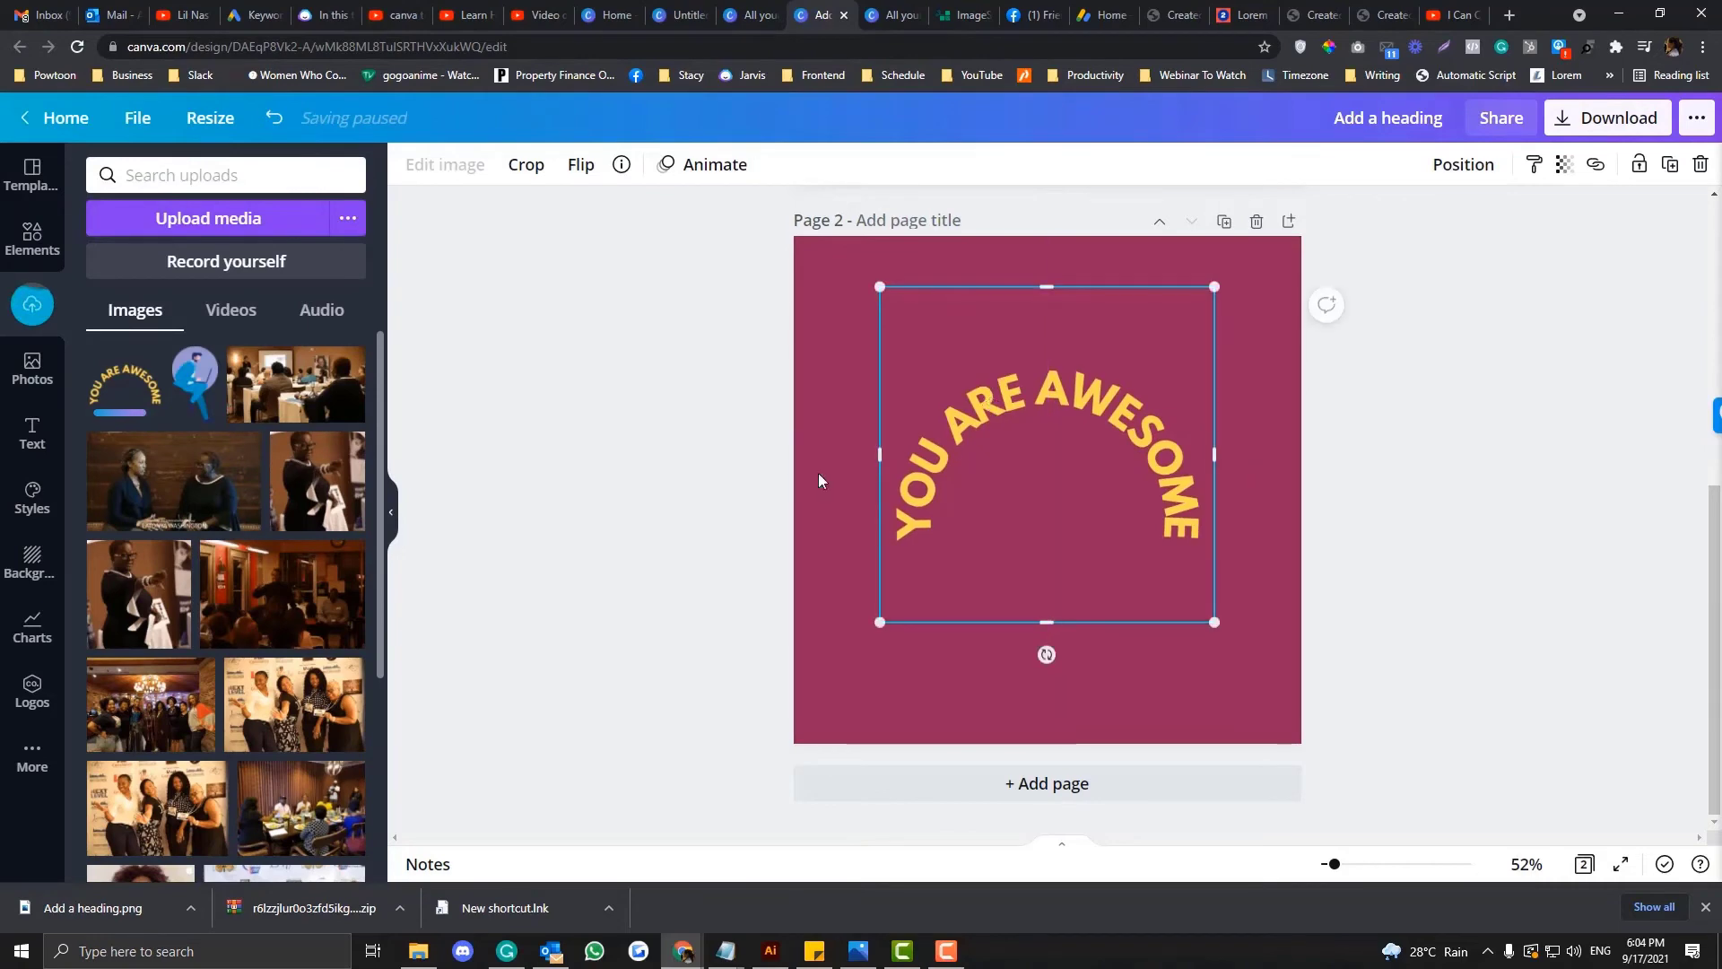
scroll(988, 427, "up", 5)
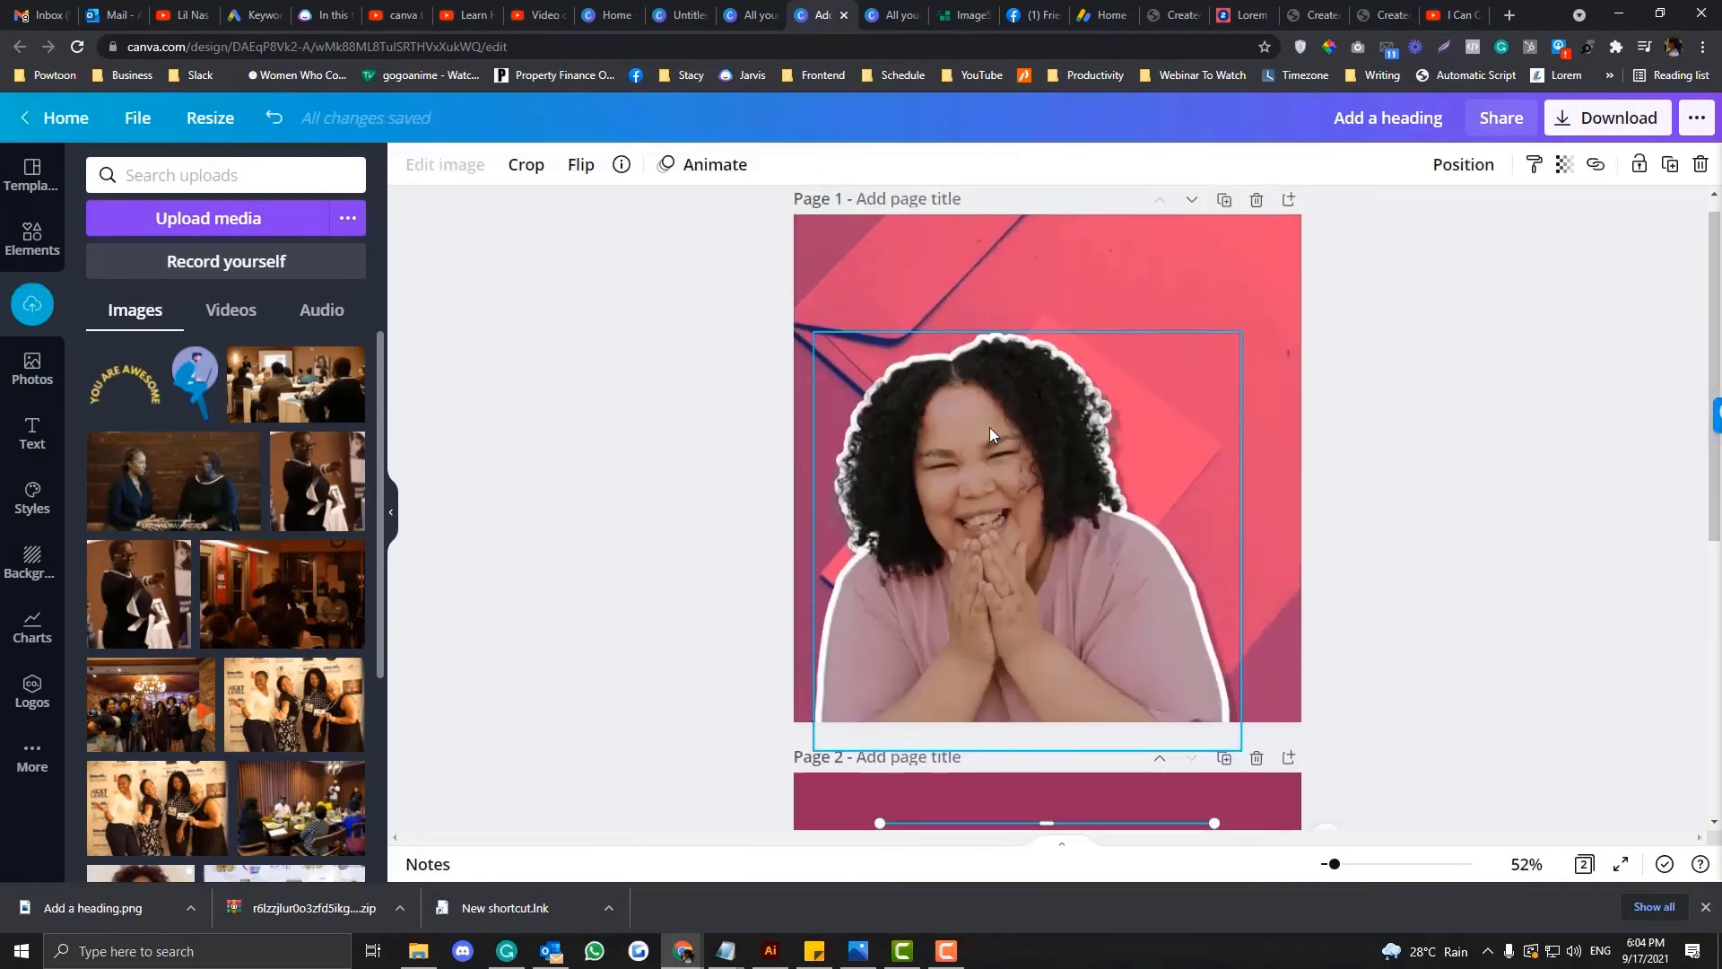
scroll(998, 369, "down", 4)
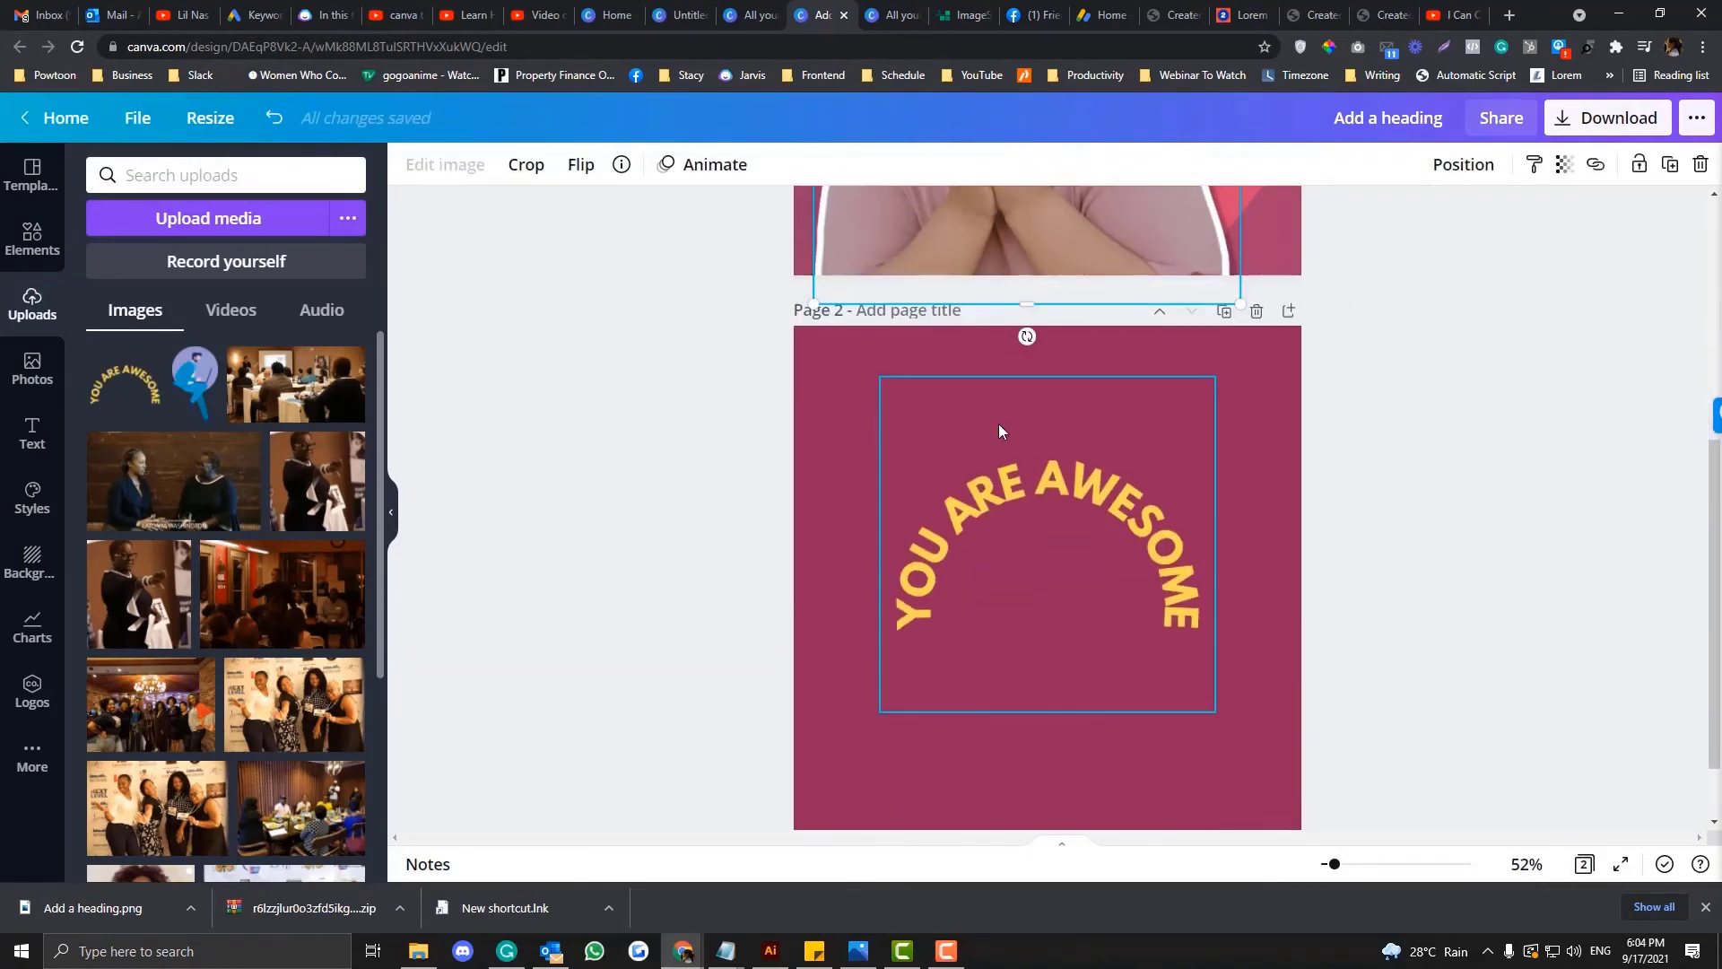
left_click(999, 423)
left_click_drag(1044, 375, 1044, 436)
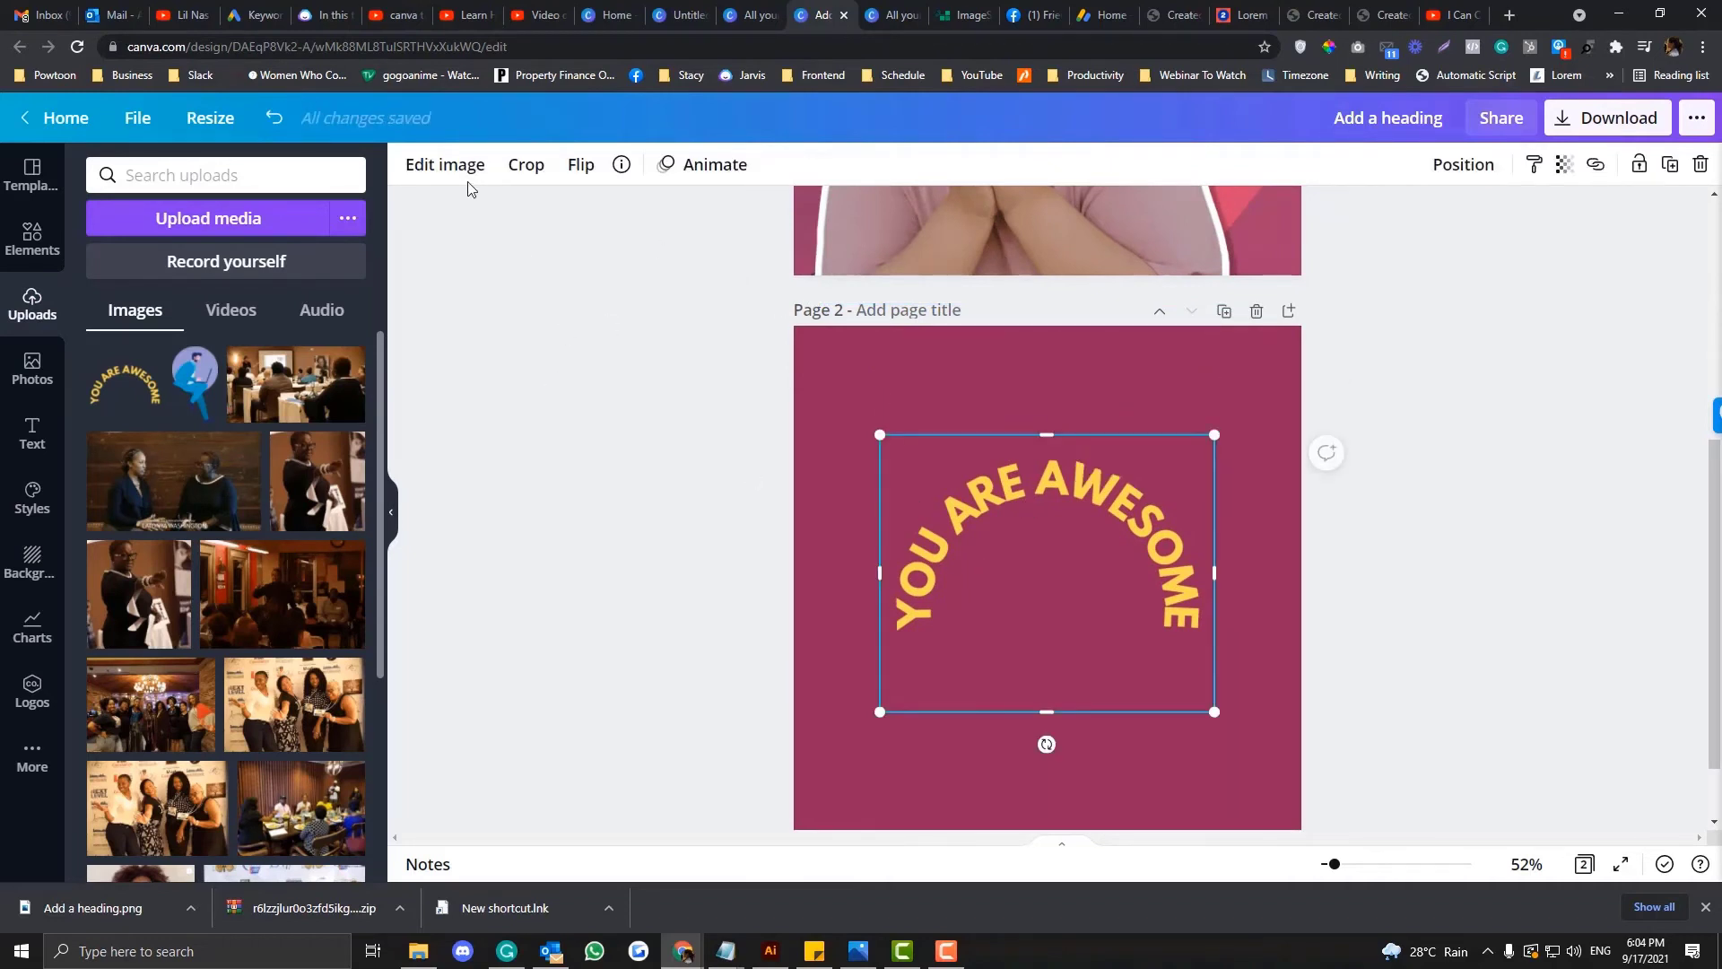
Step: Add a Glow to the curved text image with blur 0, transparency 100 and size 12
left_click(453, 166)
left_click(137, 339)
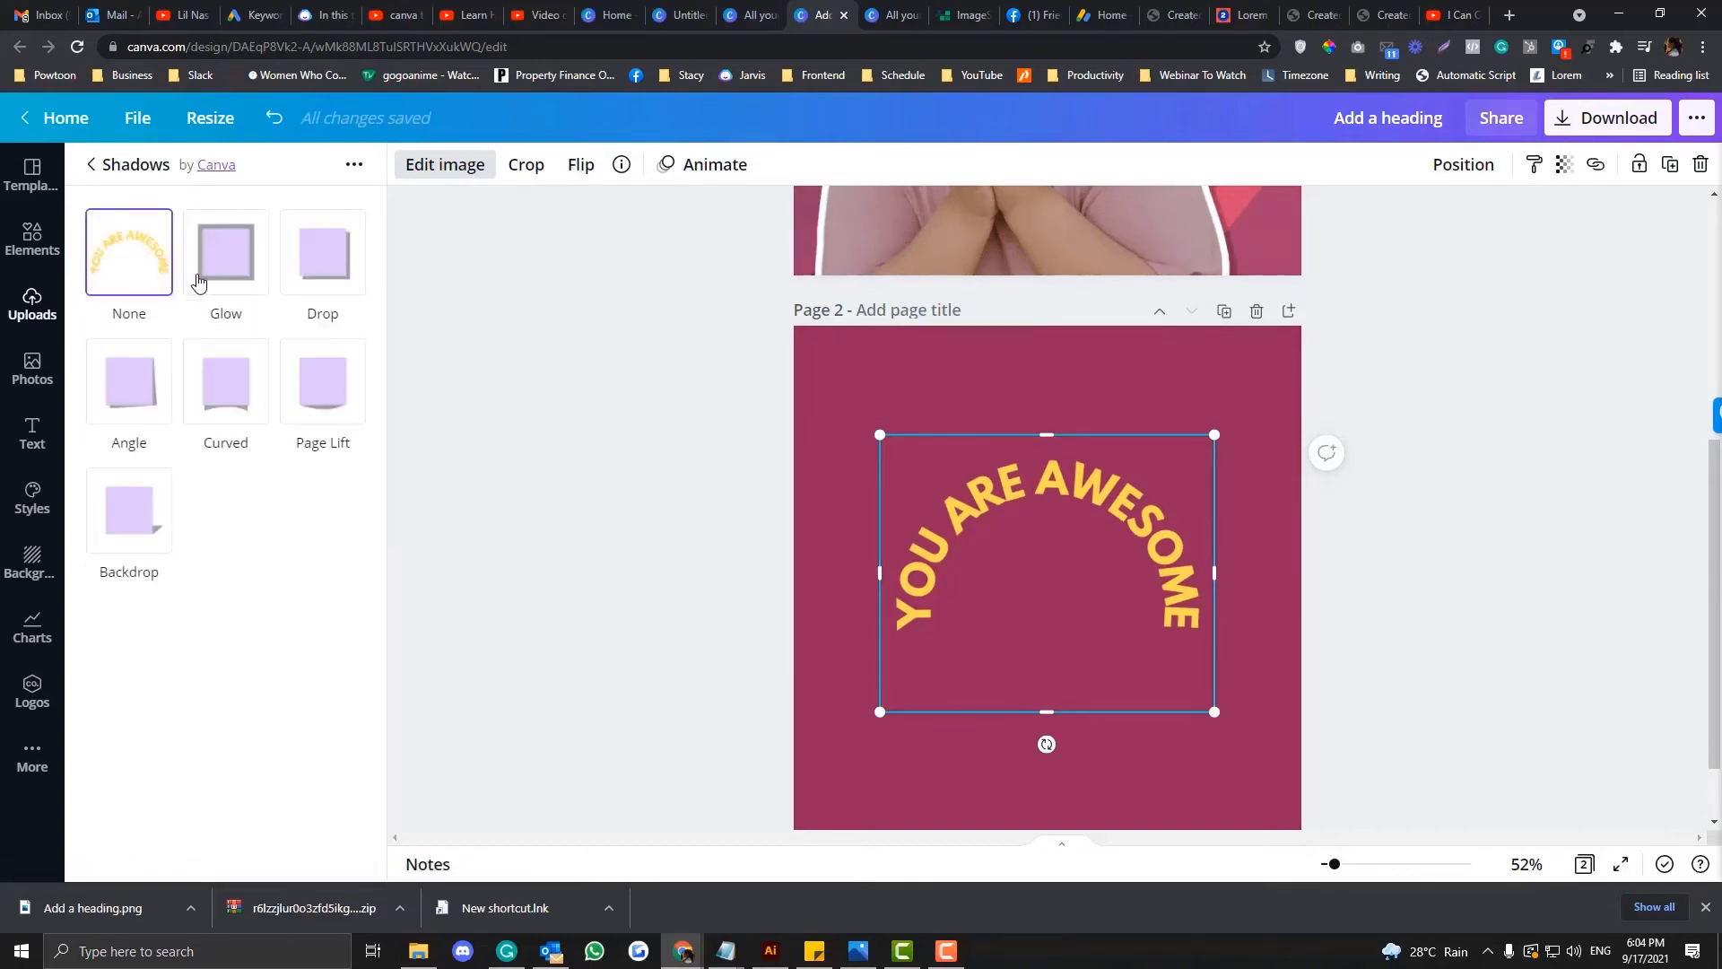
left_click(216, 282)
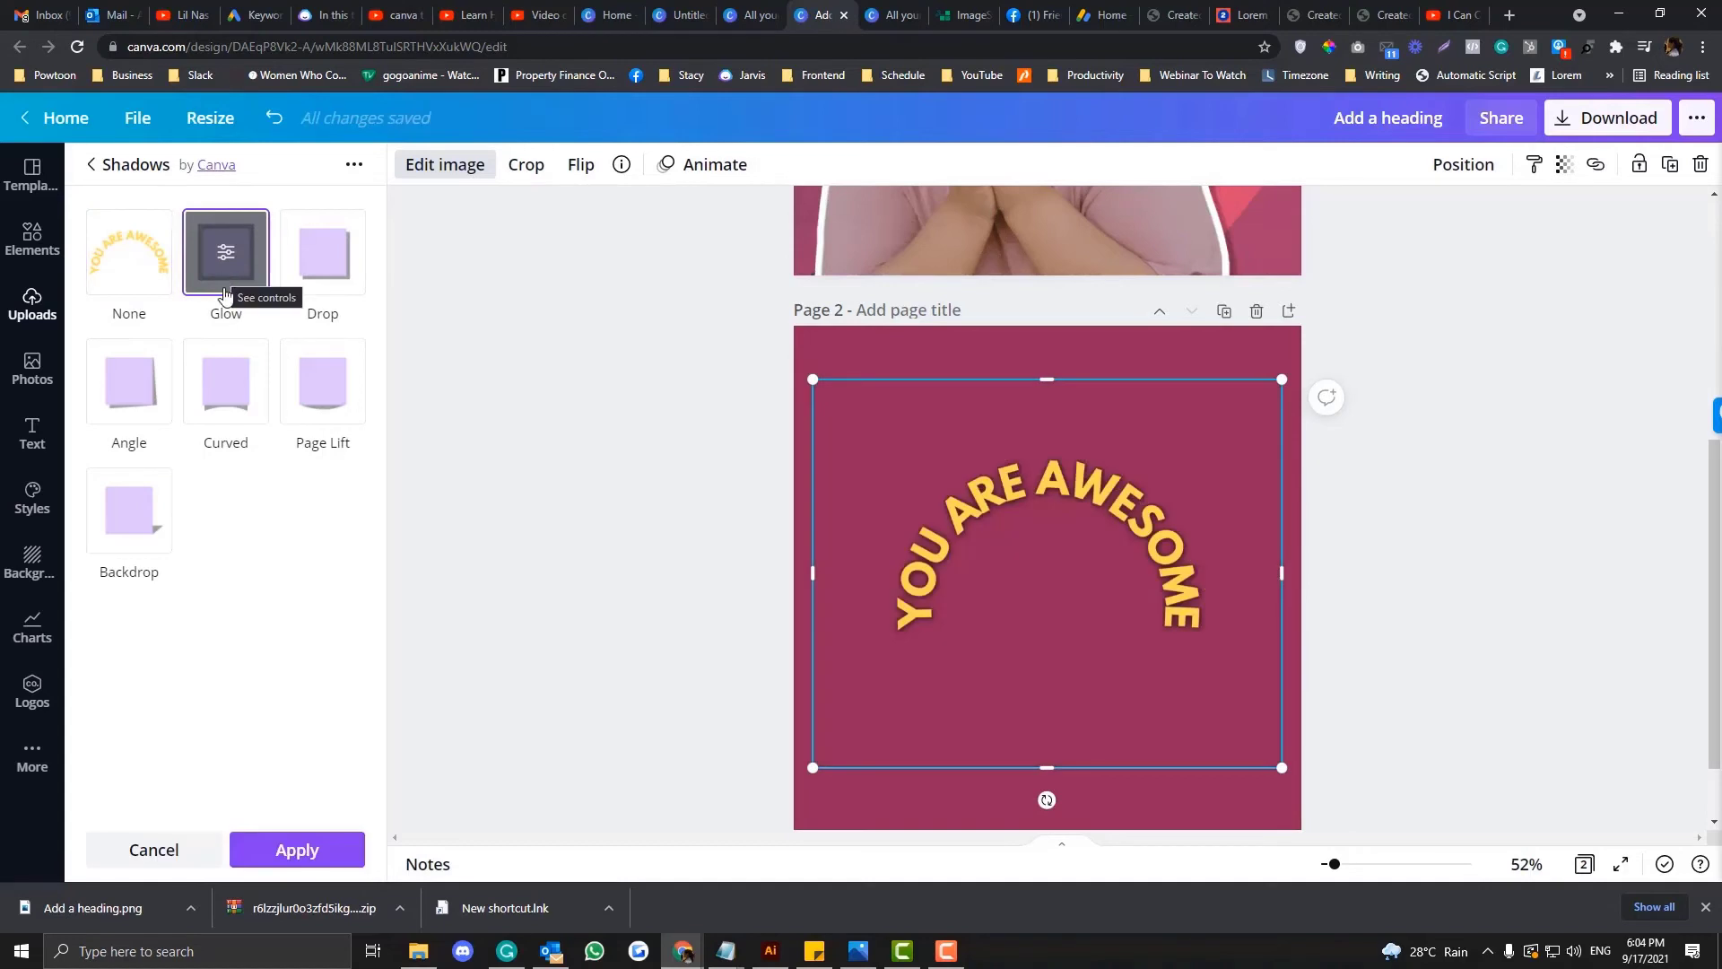
left_click(227, 258)
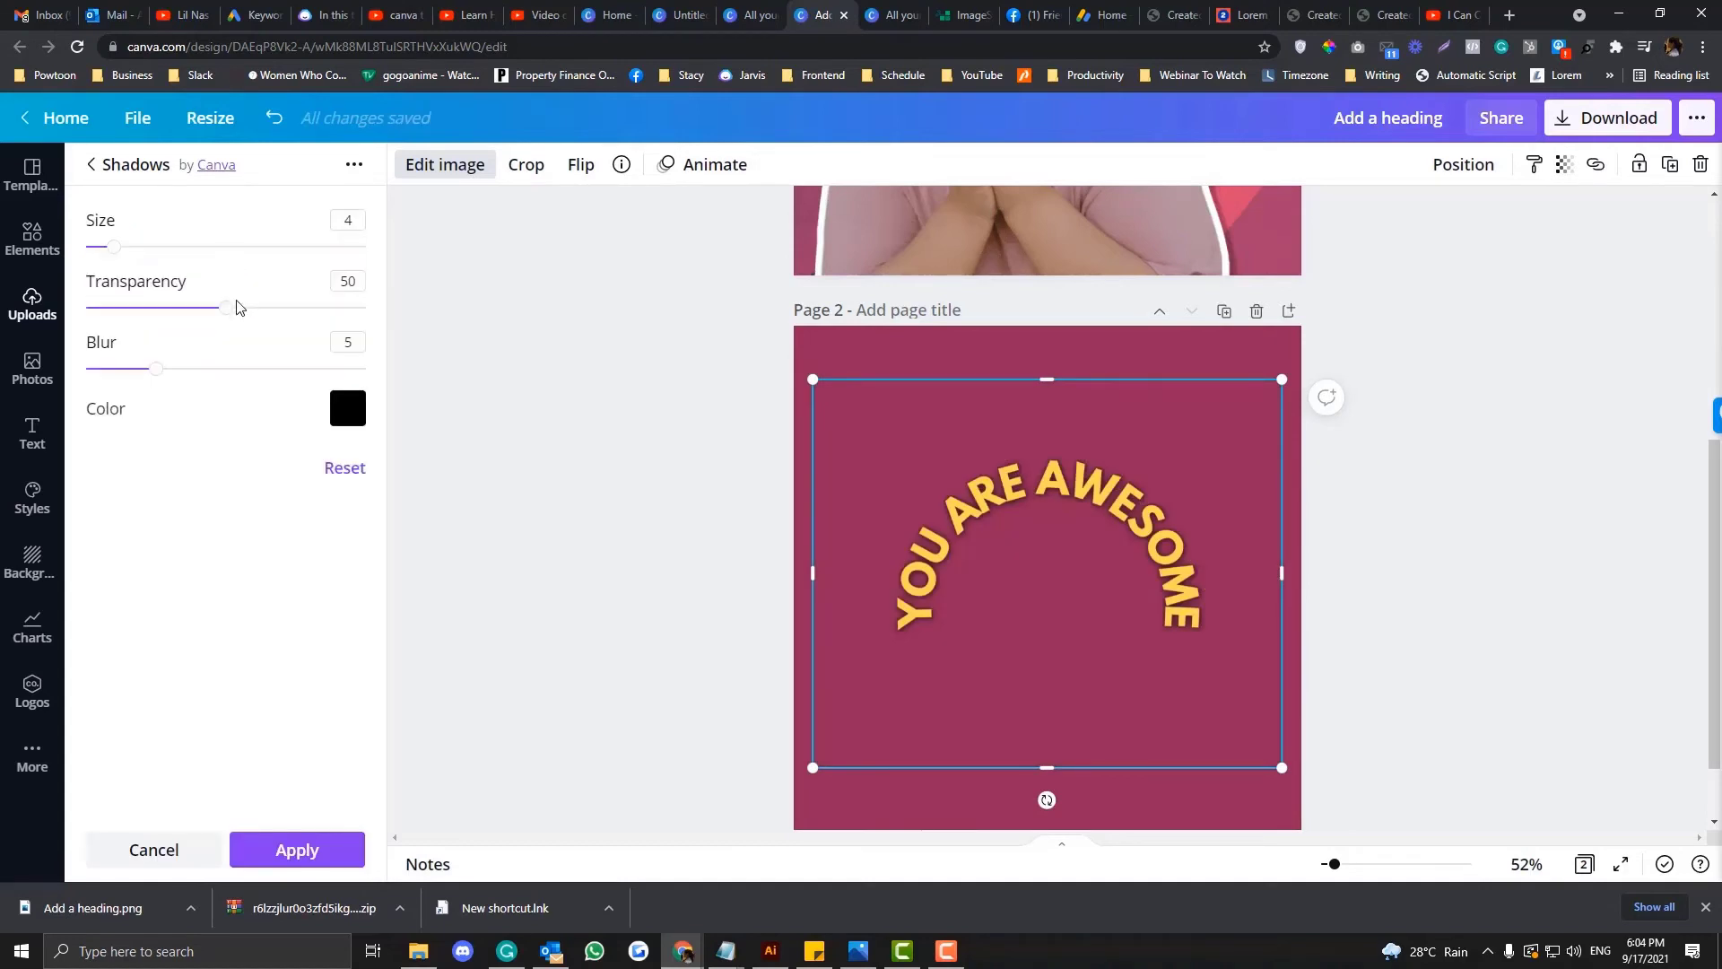
left_click_drag(156, 375, 86, 368)
left_click_drag(226, 308, 378, 327)
left_click_drag(114, 246, 171, 249)
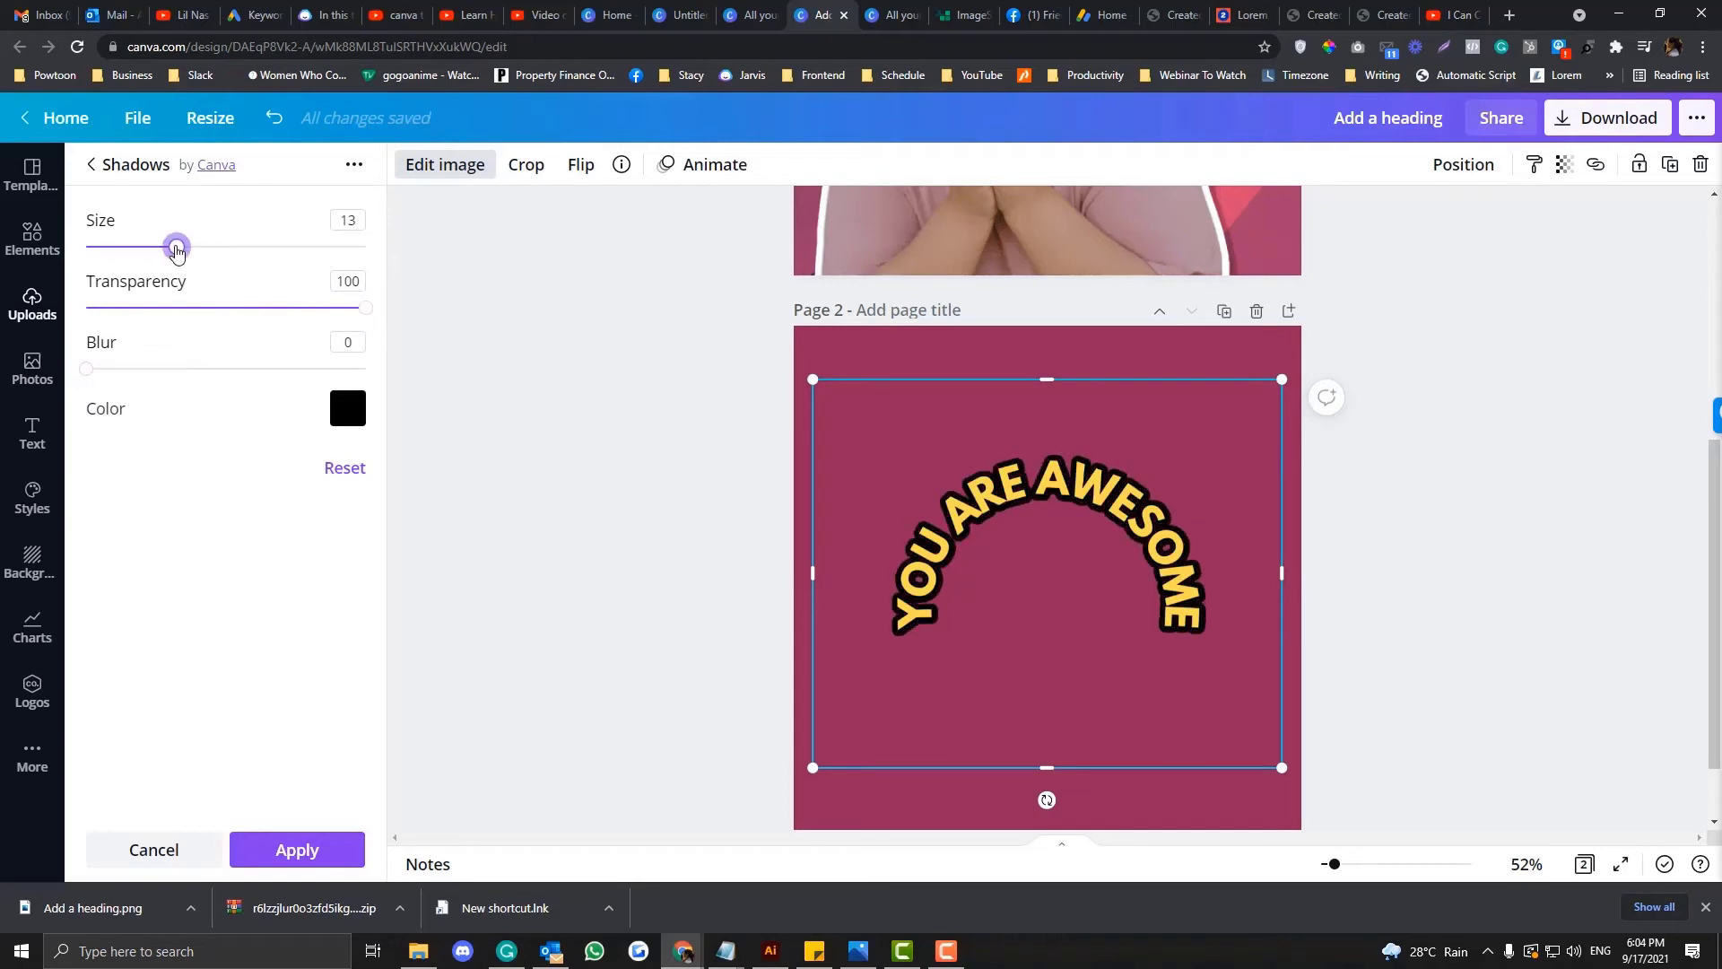
Step: Change the glow colour to a dark red and apply the outline
left_click(347, 408)
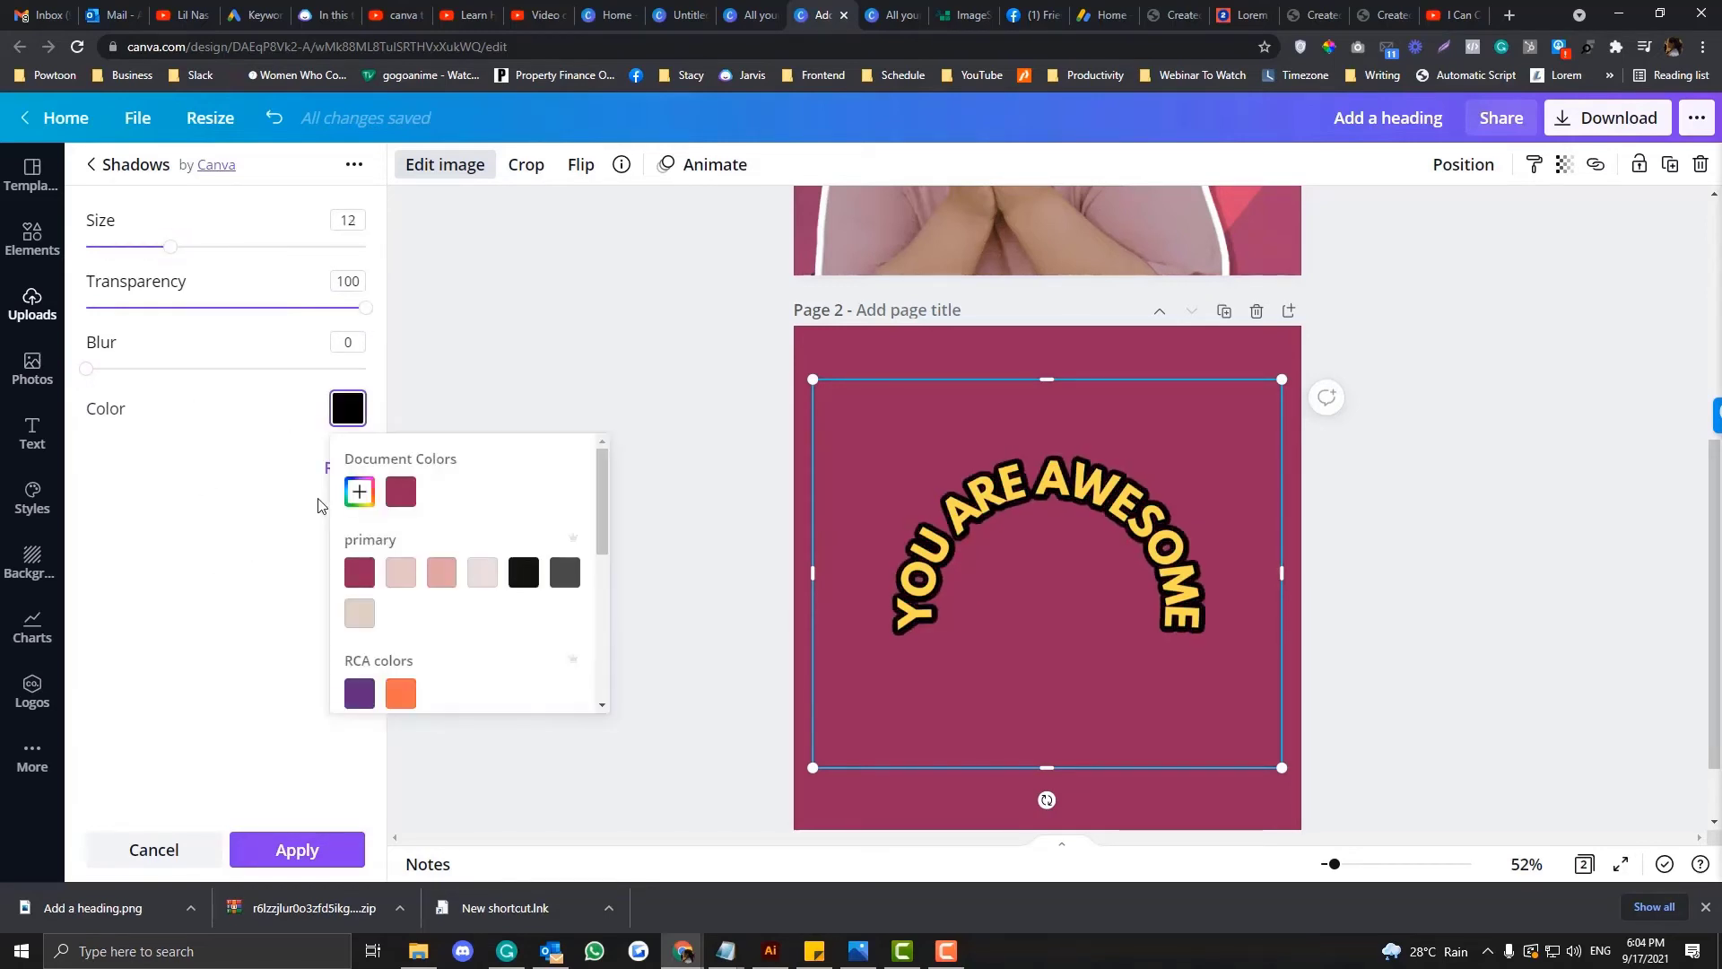
left_click(362, 495)
type("ffffff")
left_click_drag(373, 548, 558, 541)
scroll(598, 547, "down", 5)
left_click(277, 648)
left_click(288, 849)
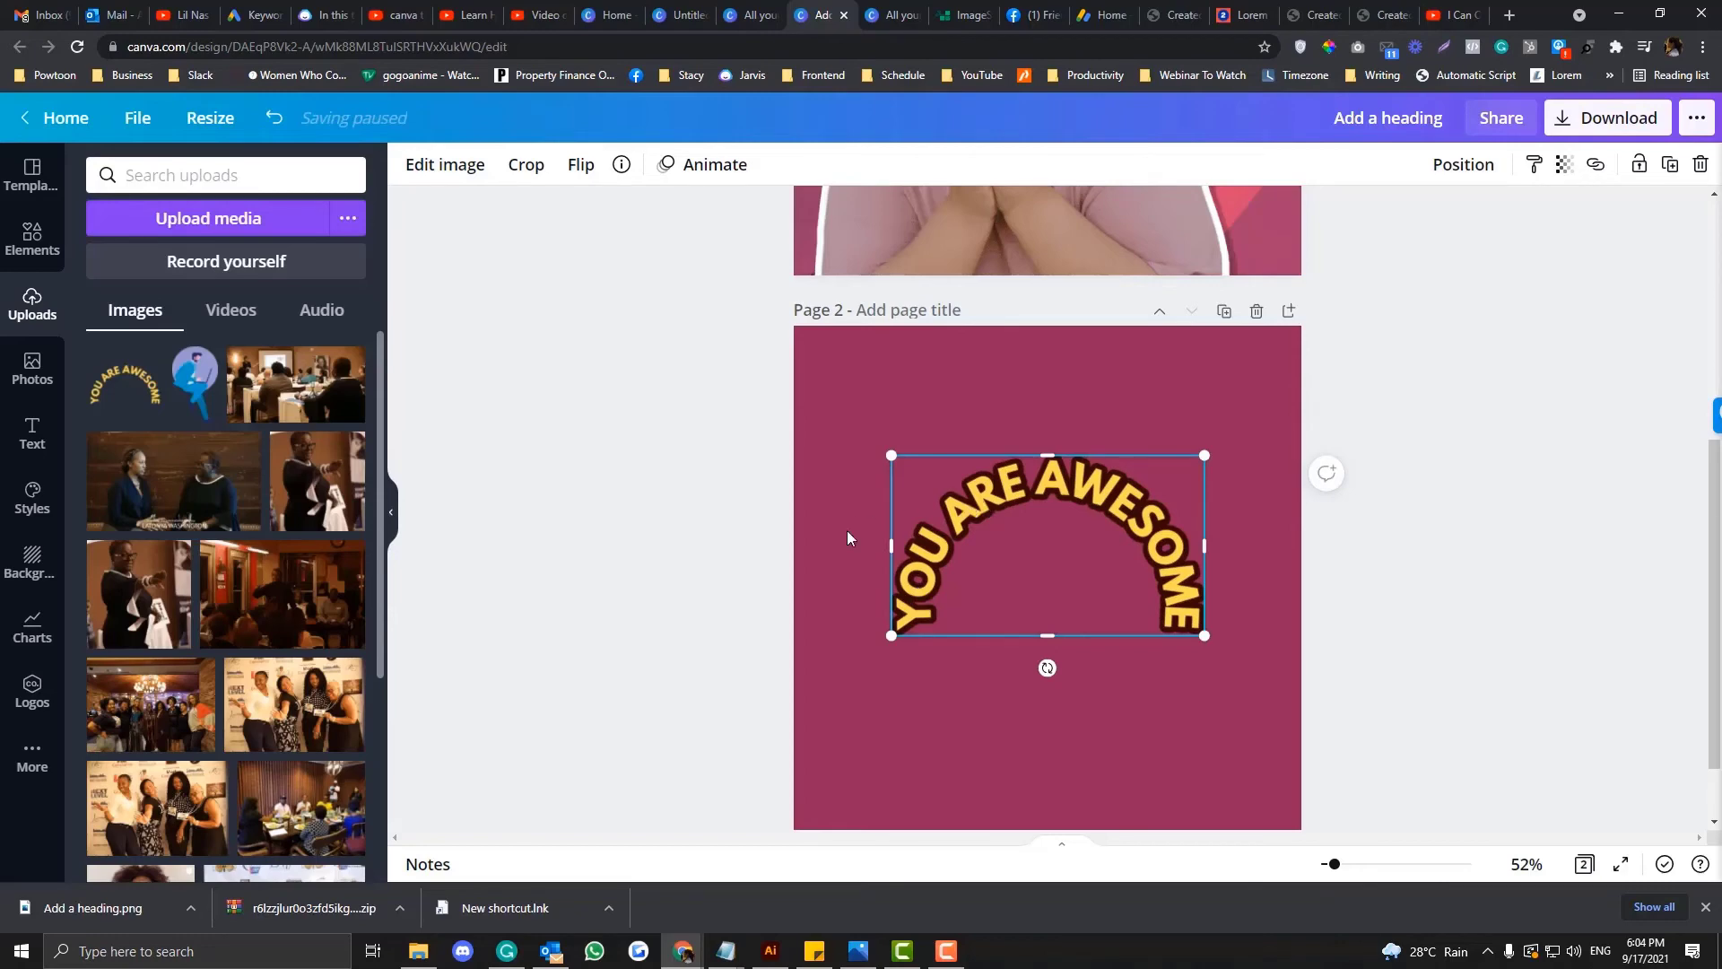
Step: Add a new 'Add a heading' text to page 2 and move it below the arch
left_click(29, 434)
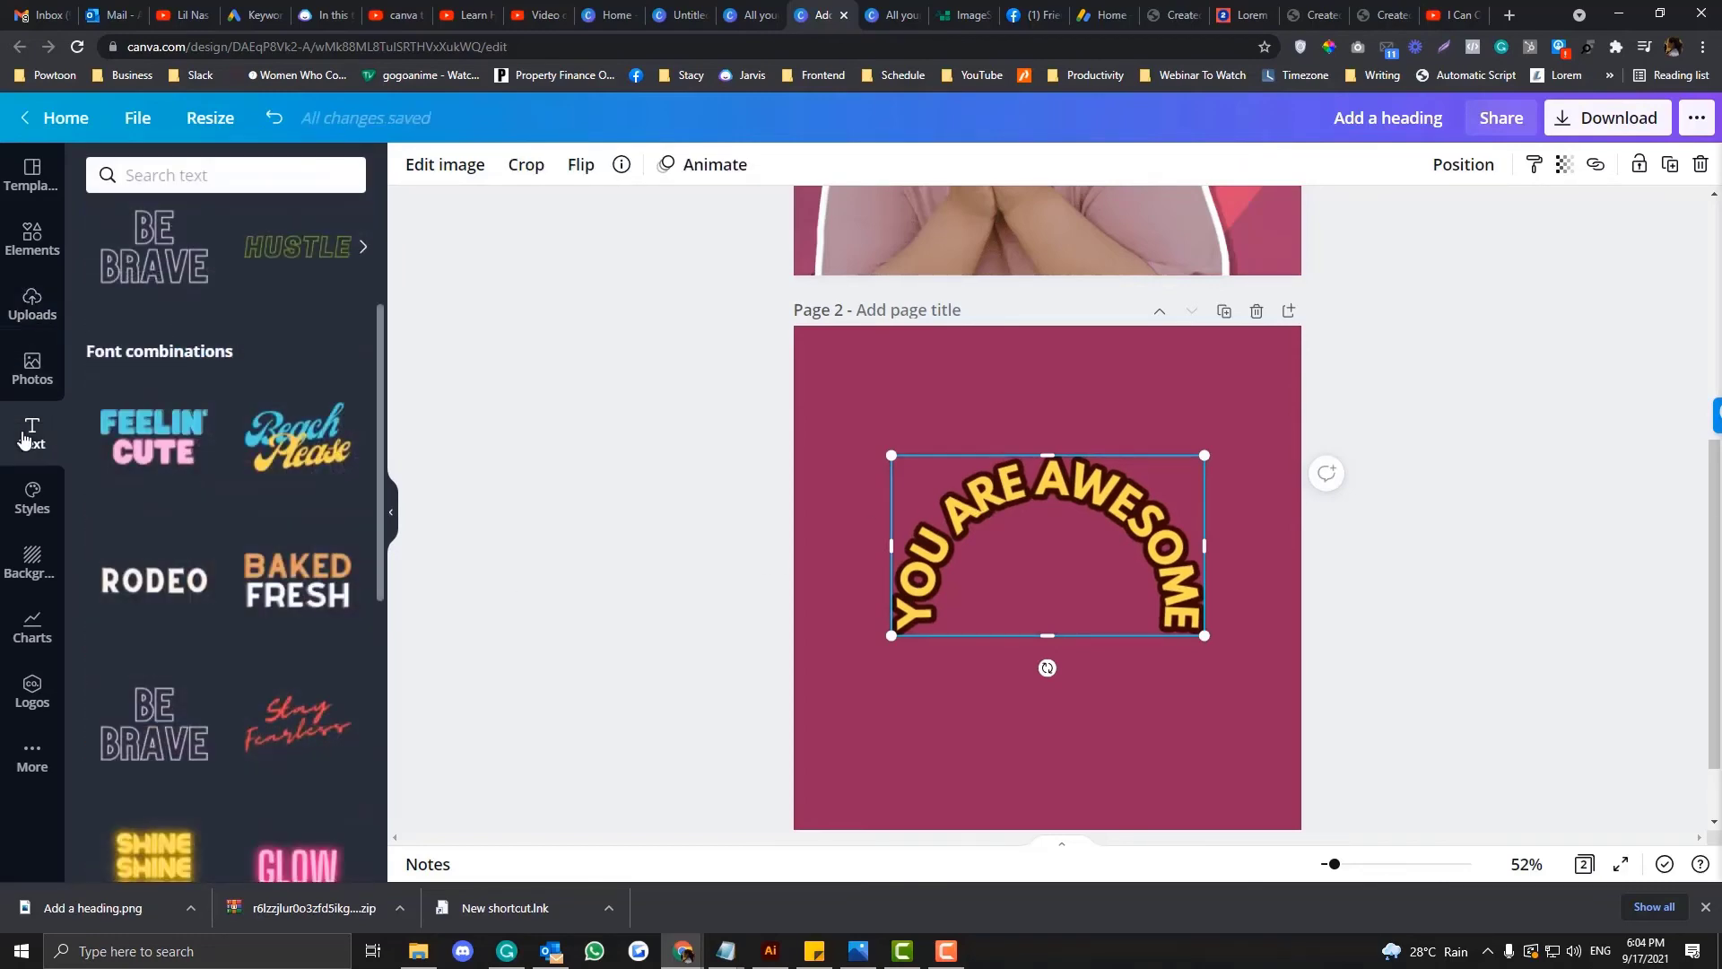
scroll(184, 305, "up", 3)
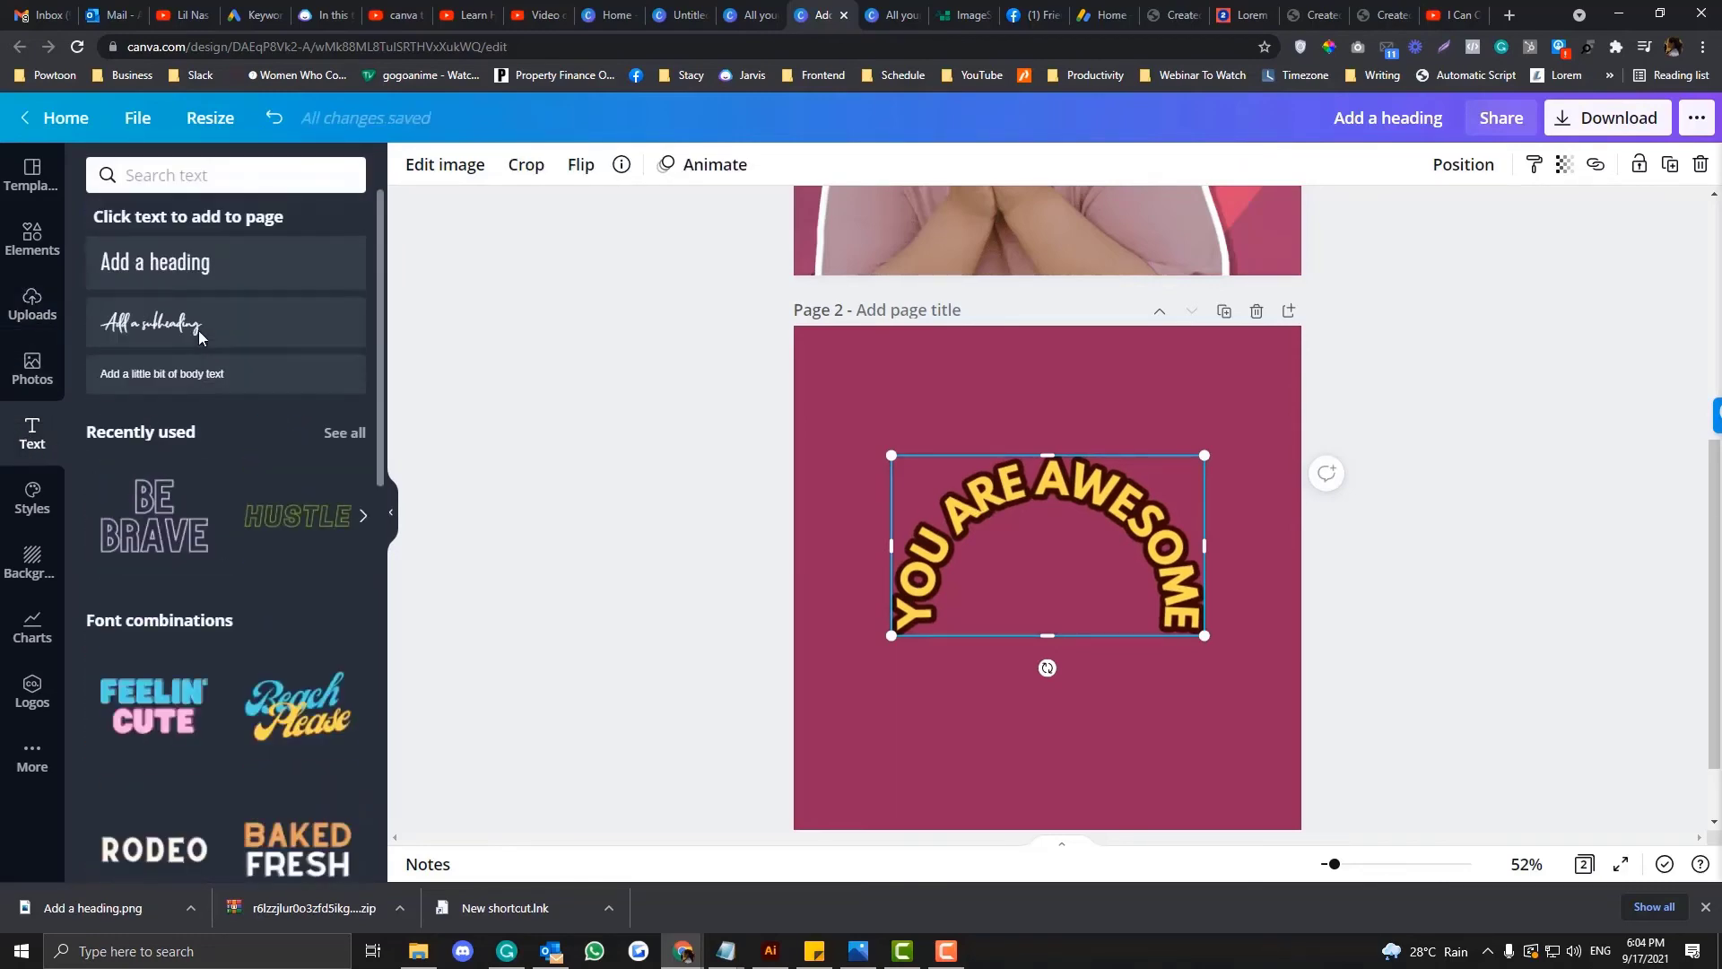
left_click(199, 285)
left_click(965, 692)
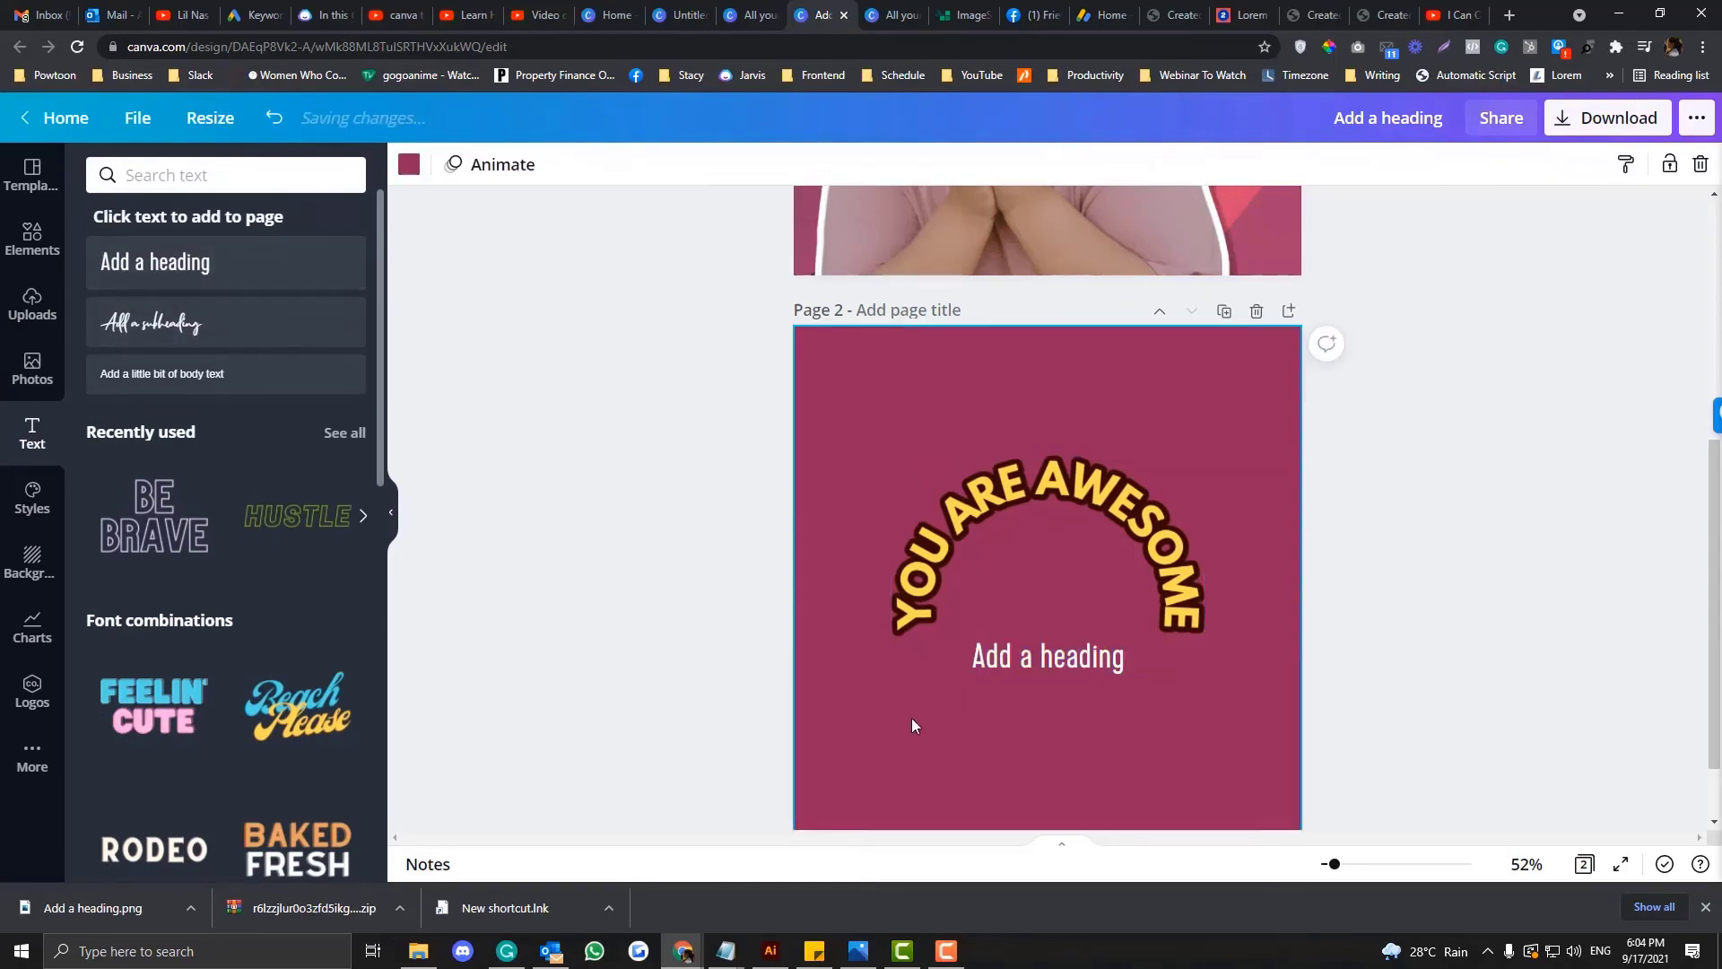
left_click_drag(1032, 658, 1031, 706)
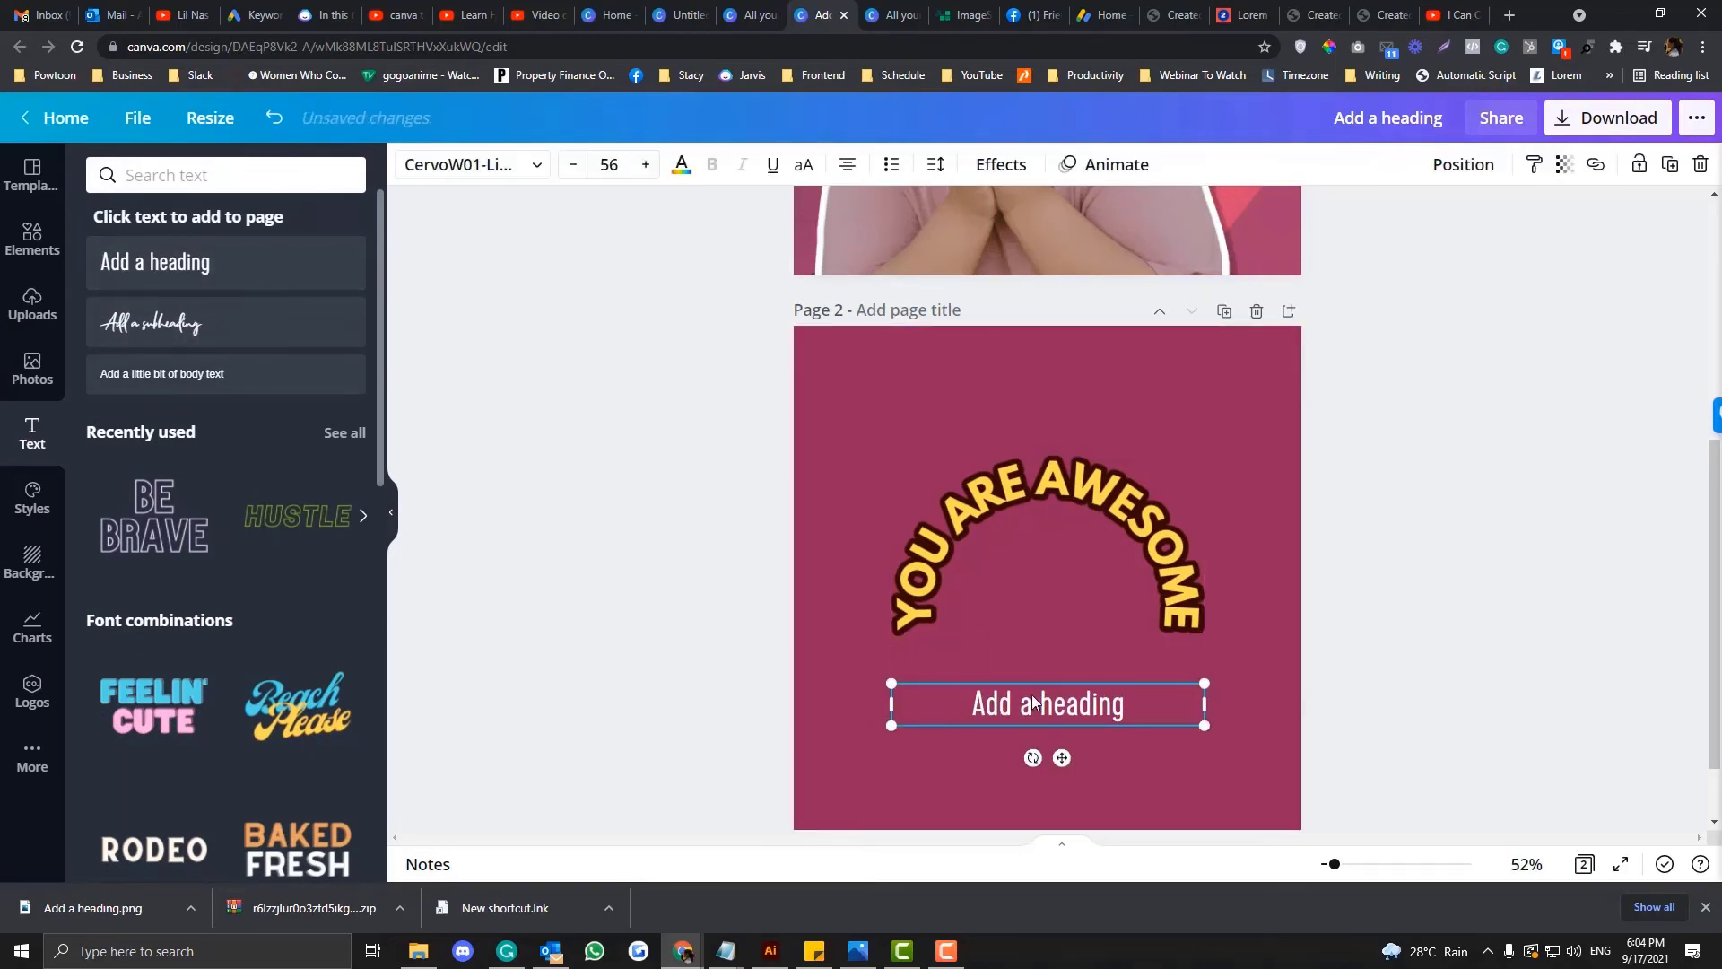
Step: Preview several text styles, then give the heading the Glitch effect and a Curve shape
left_click(1030, 165)
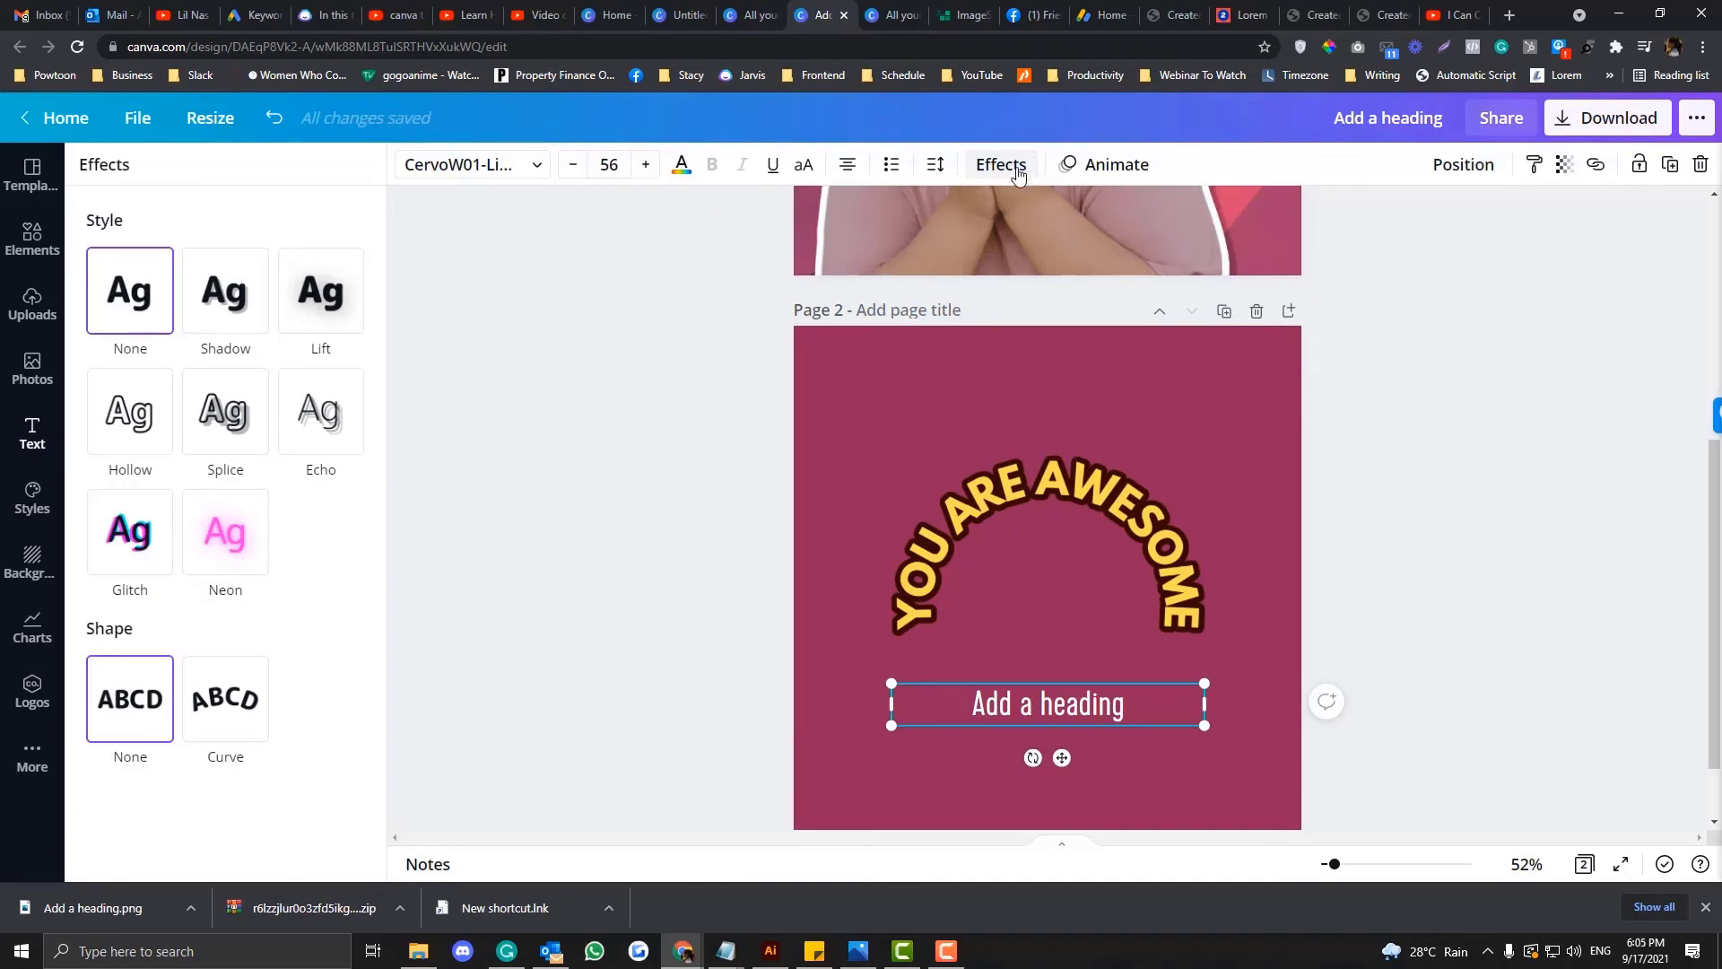
left_click(220, 296)
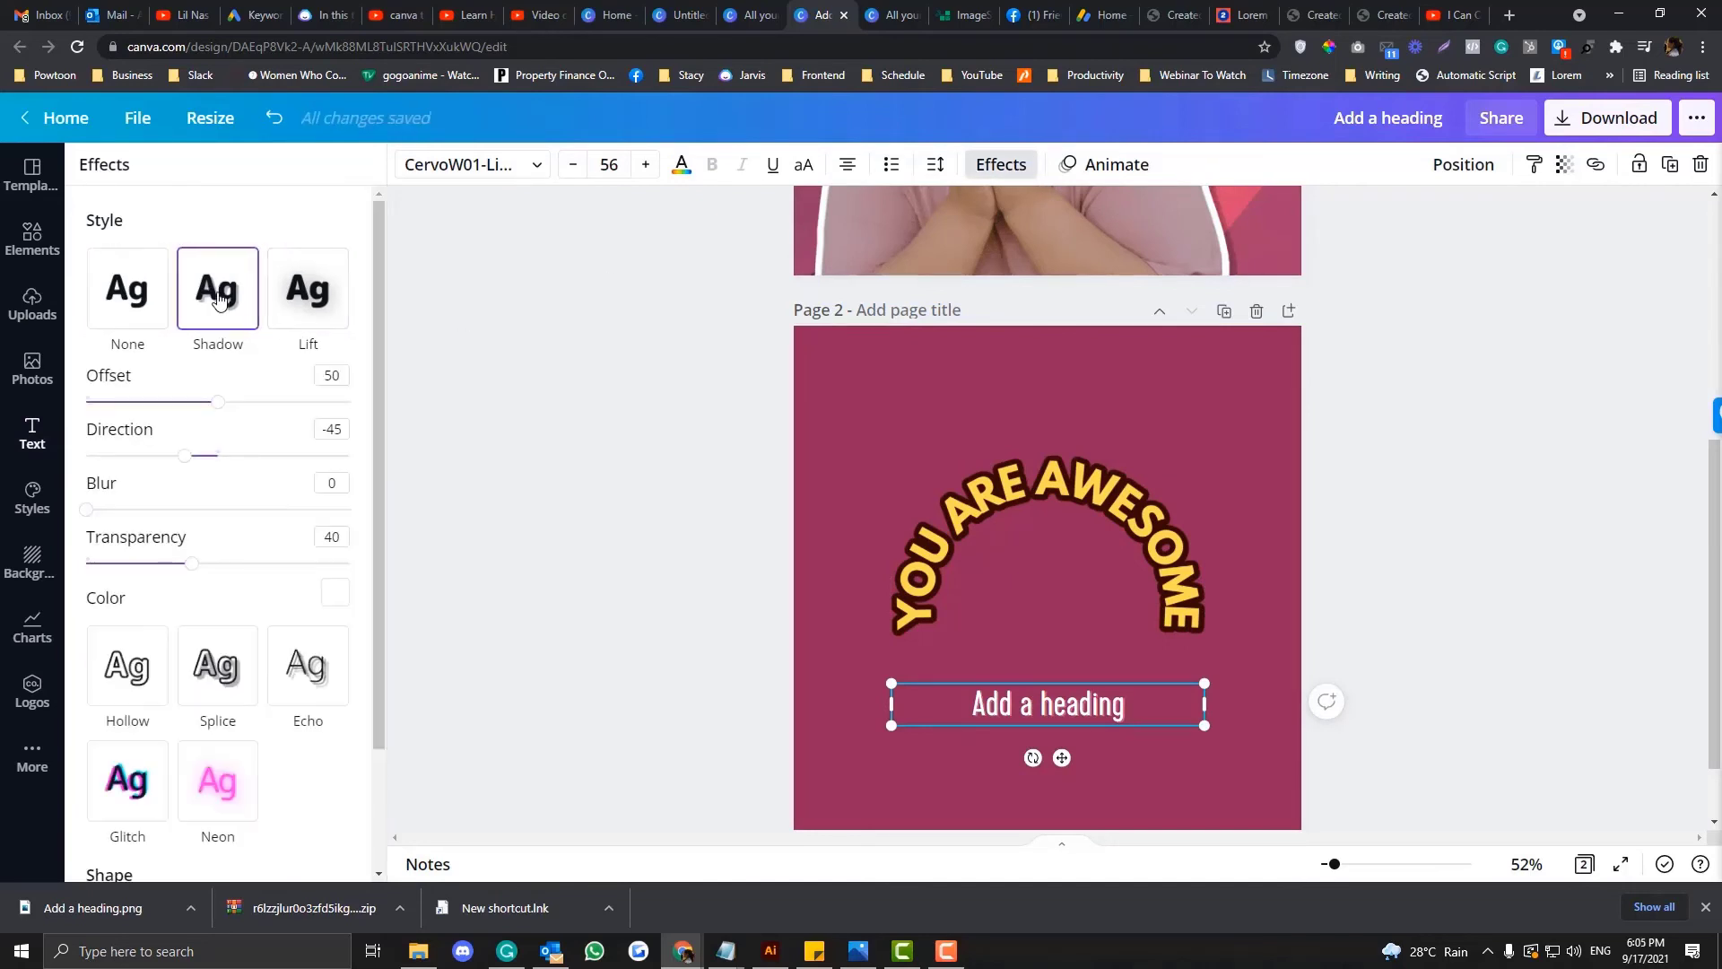
left_click(306, 291)
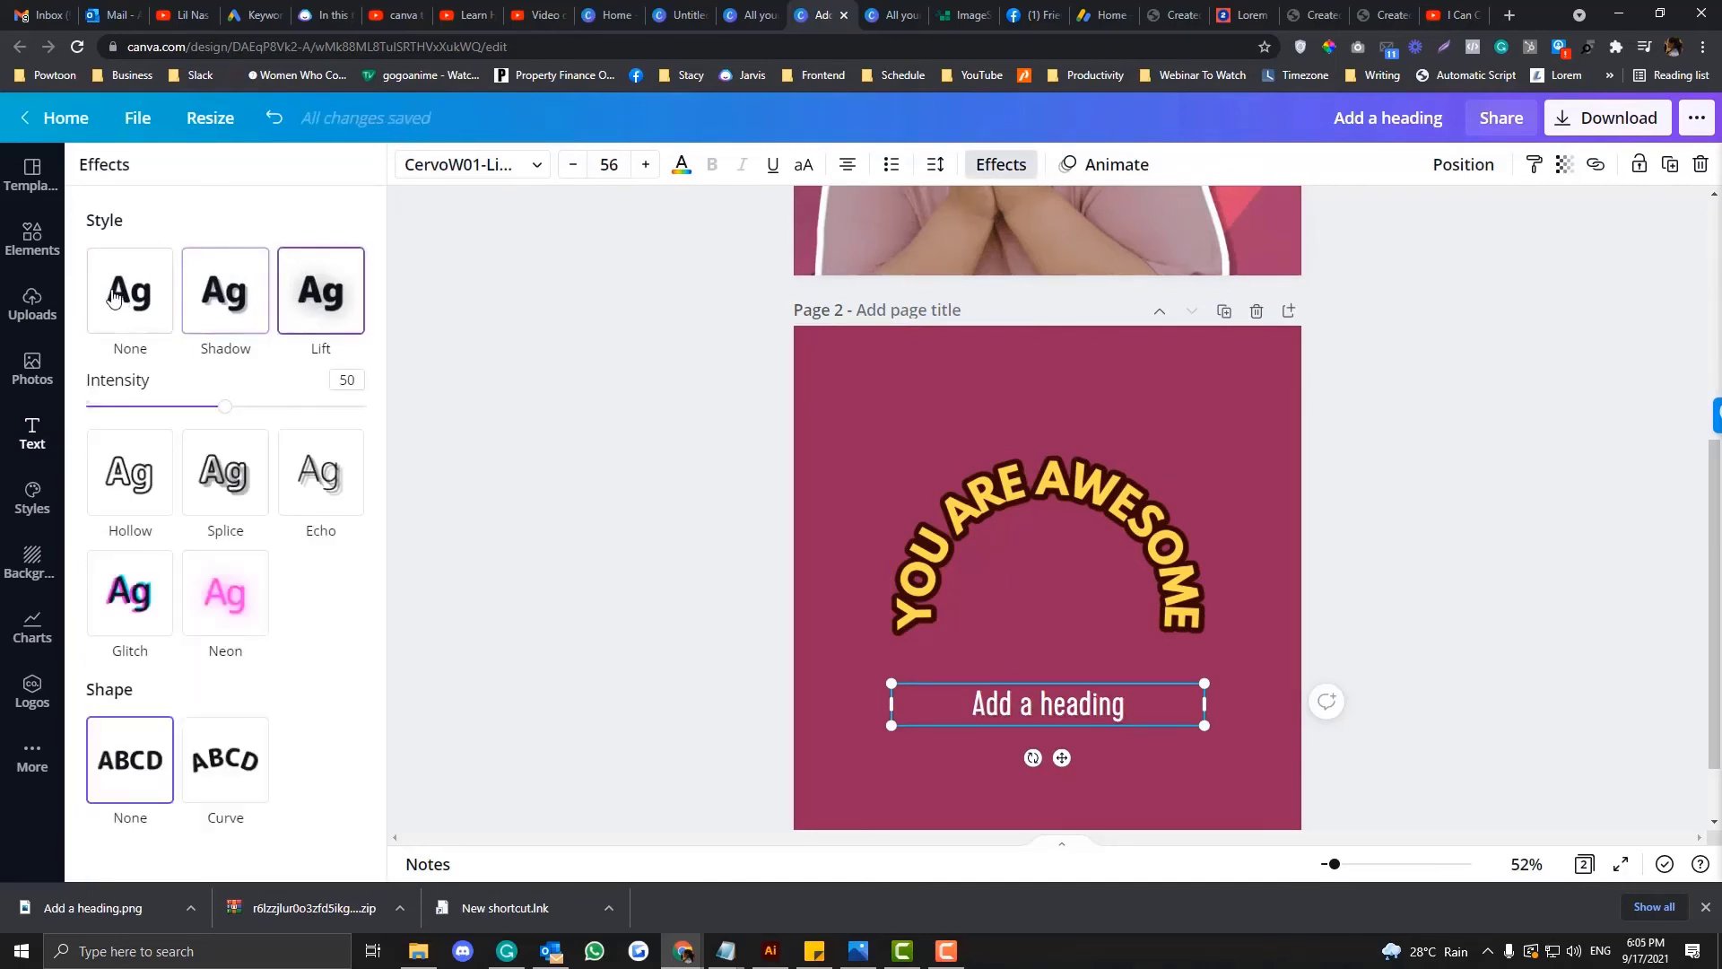
left_click(128, 473)
left_click(248, 431)
left_click(341, 415)
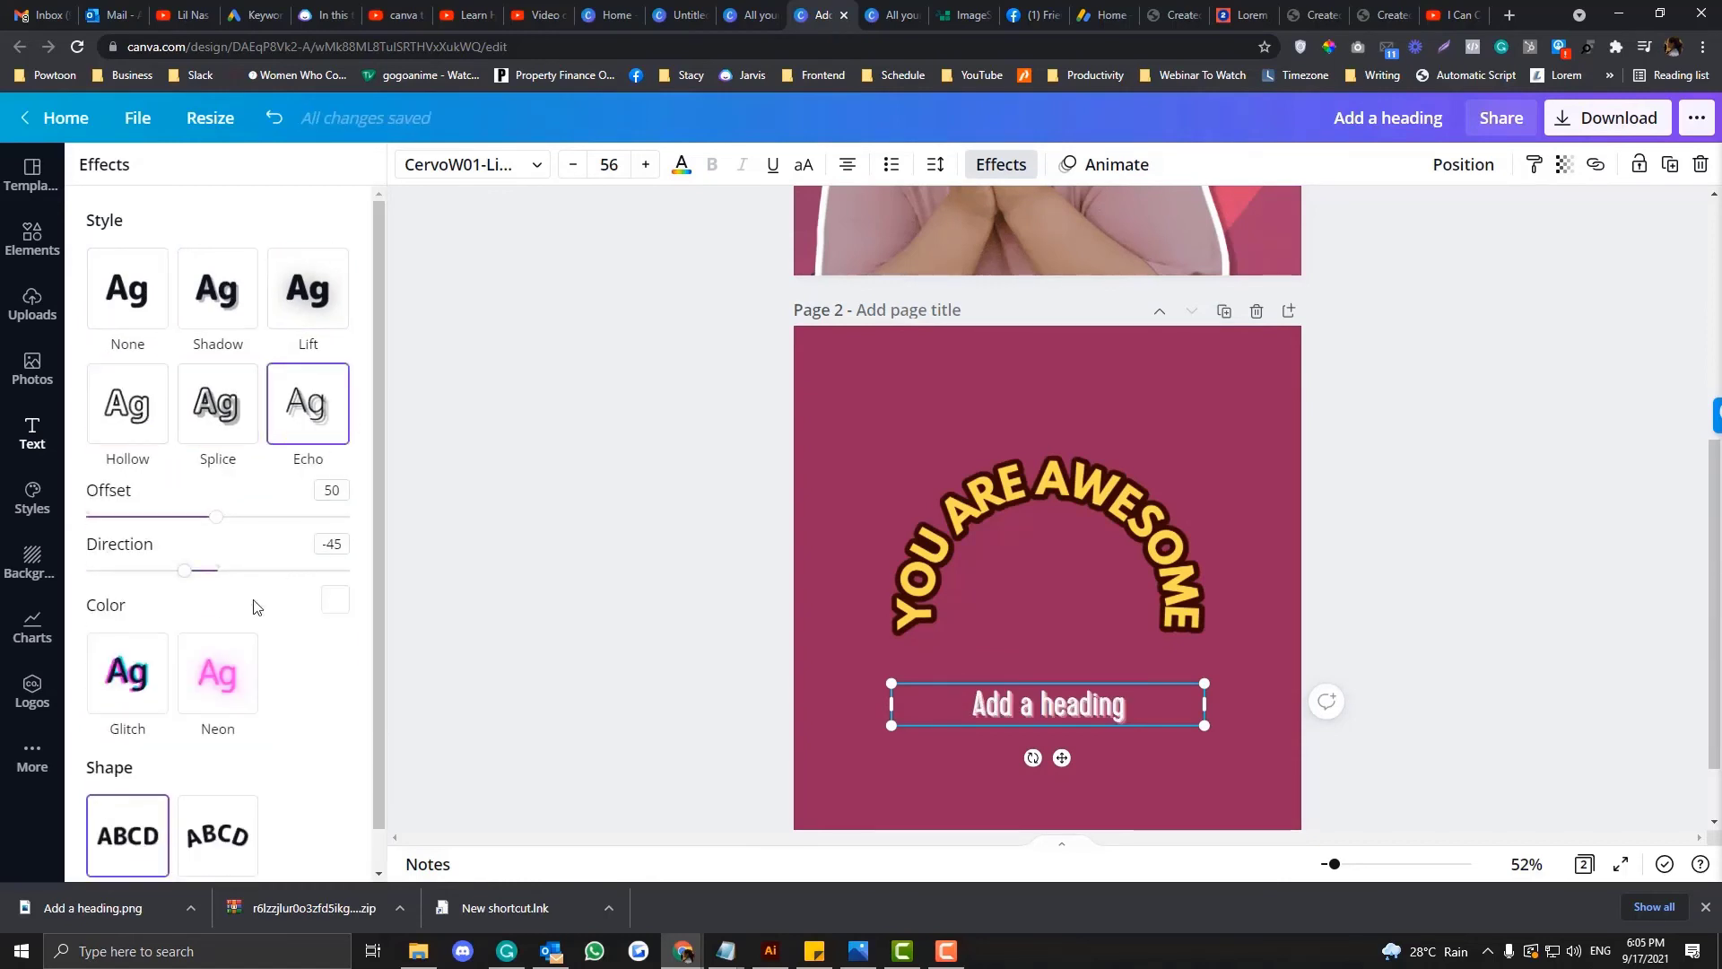
left_click(209, 702)
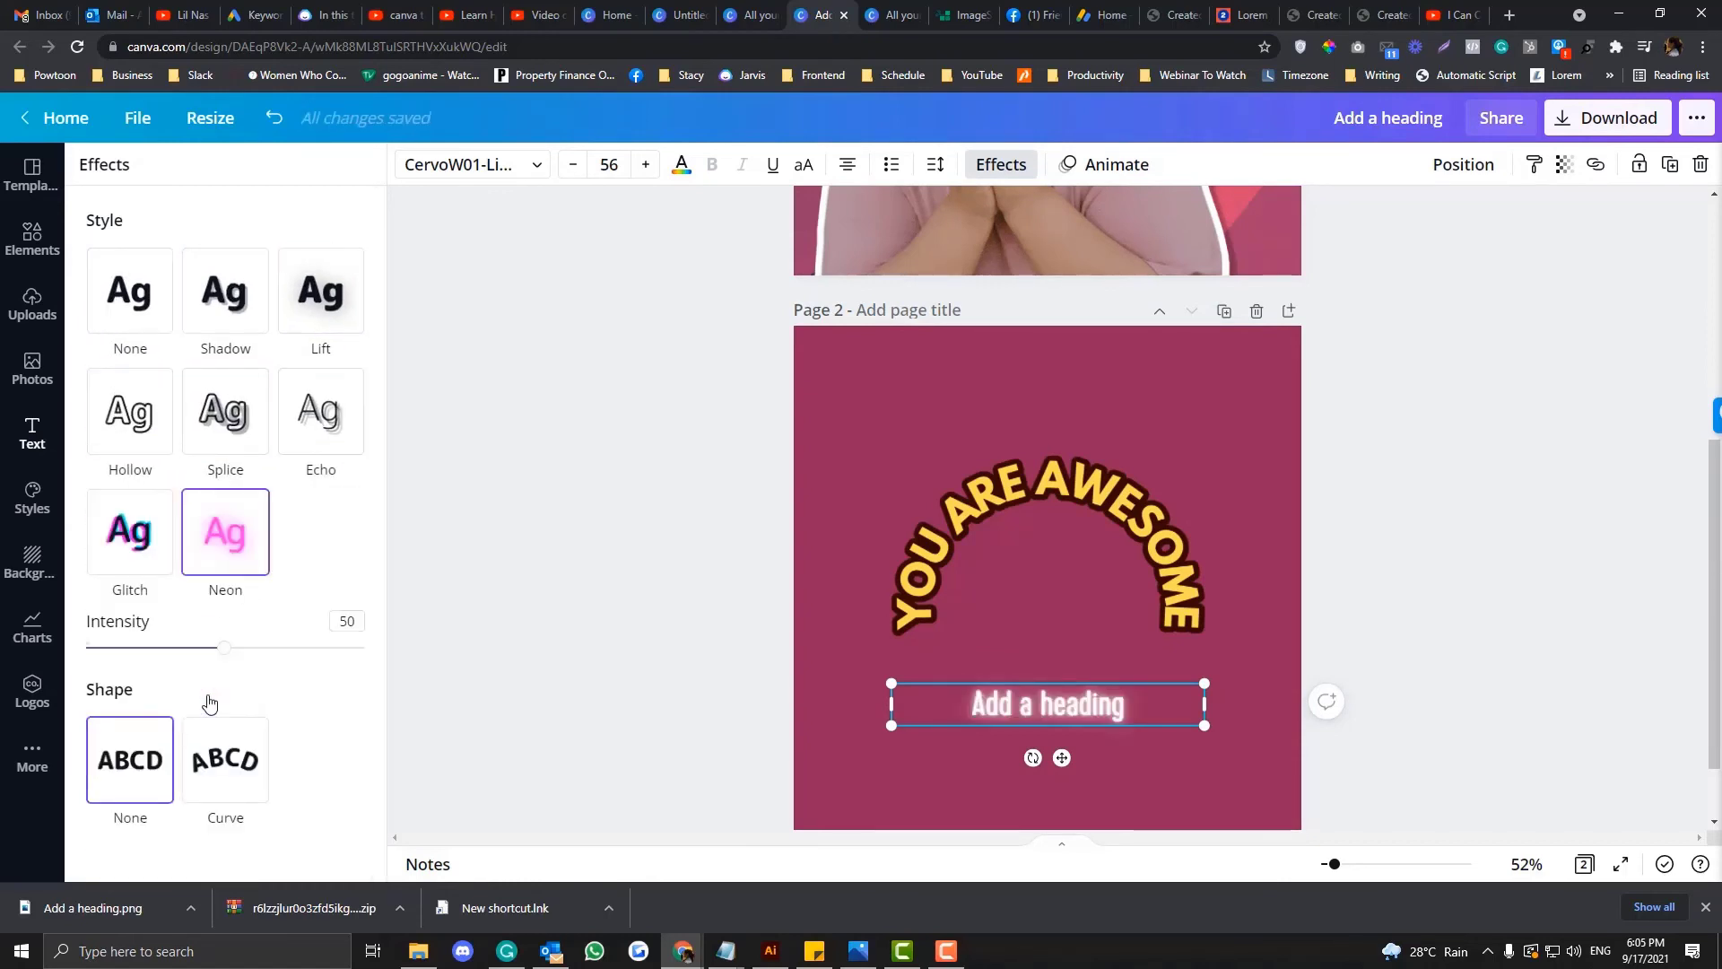
left_click(130, 533)
scroll(134, 556, "down", 1)
left_click(218, 793)
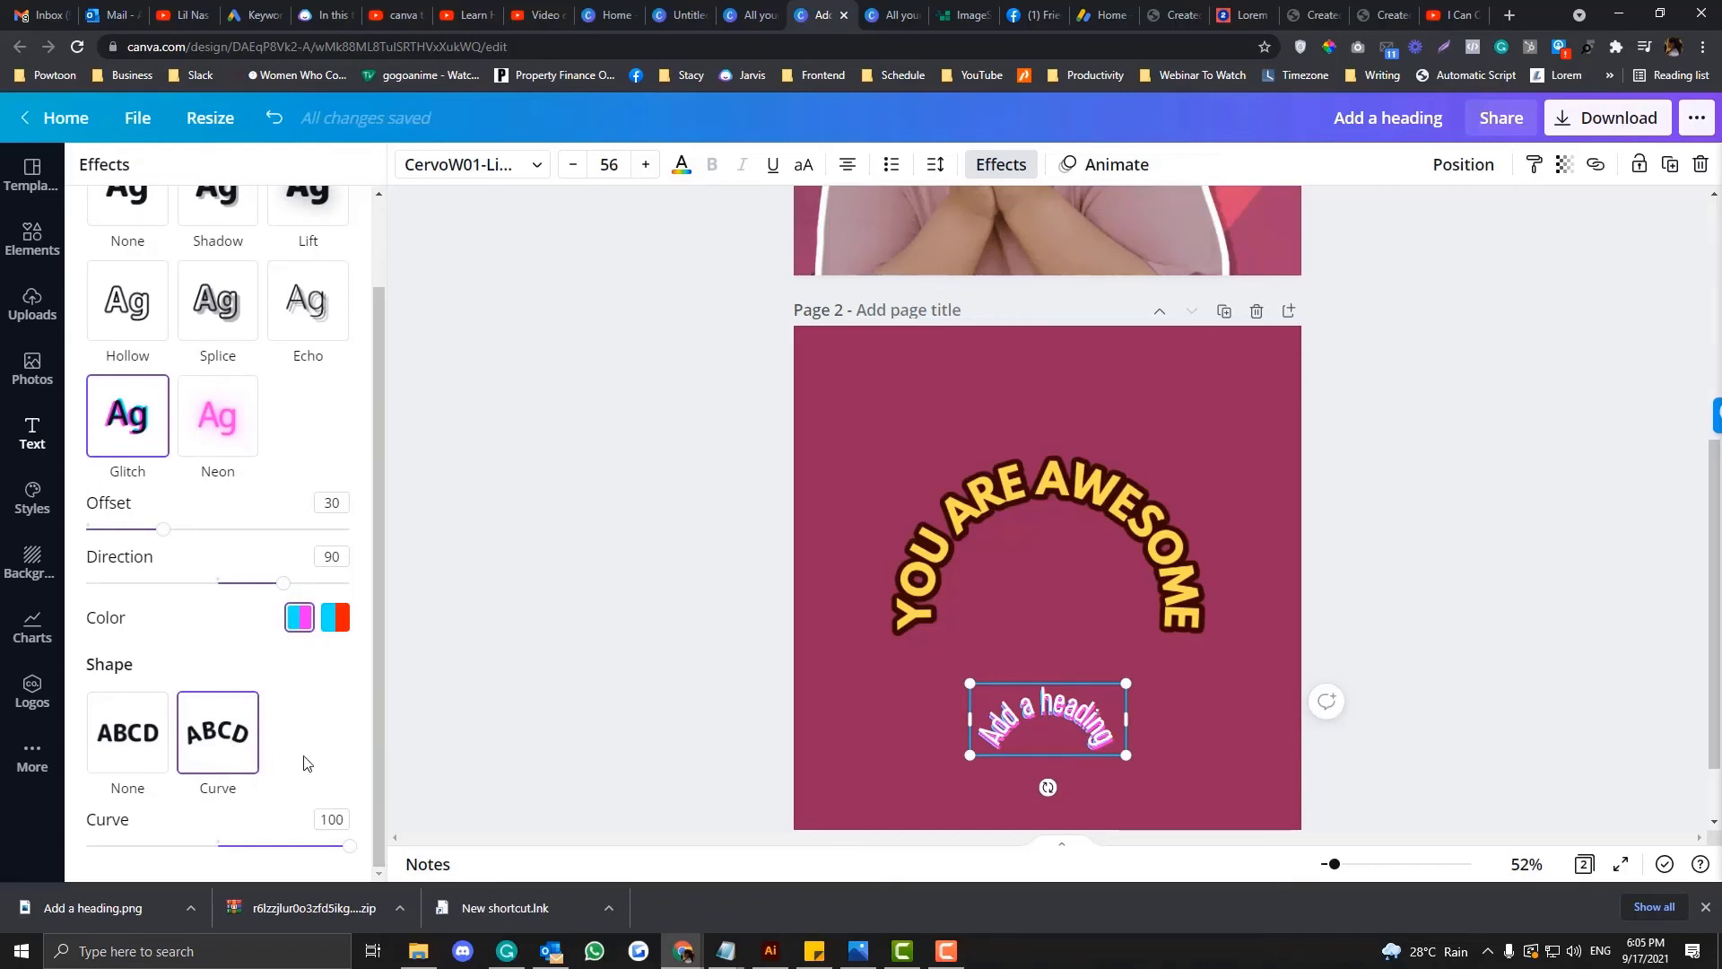
Step: Move the YOU ARE AWESOME arc image higher on page 2
double_click(987, 712)
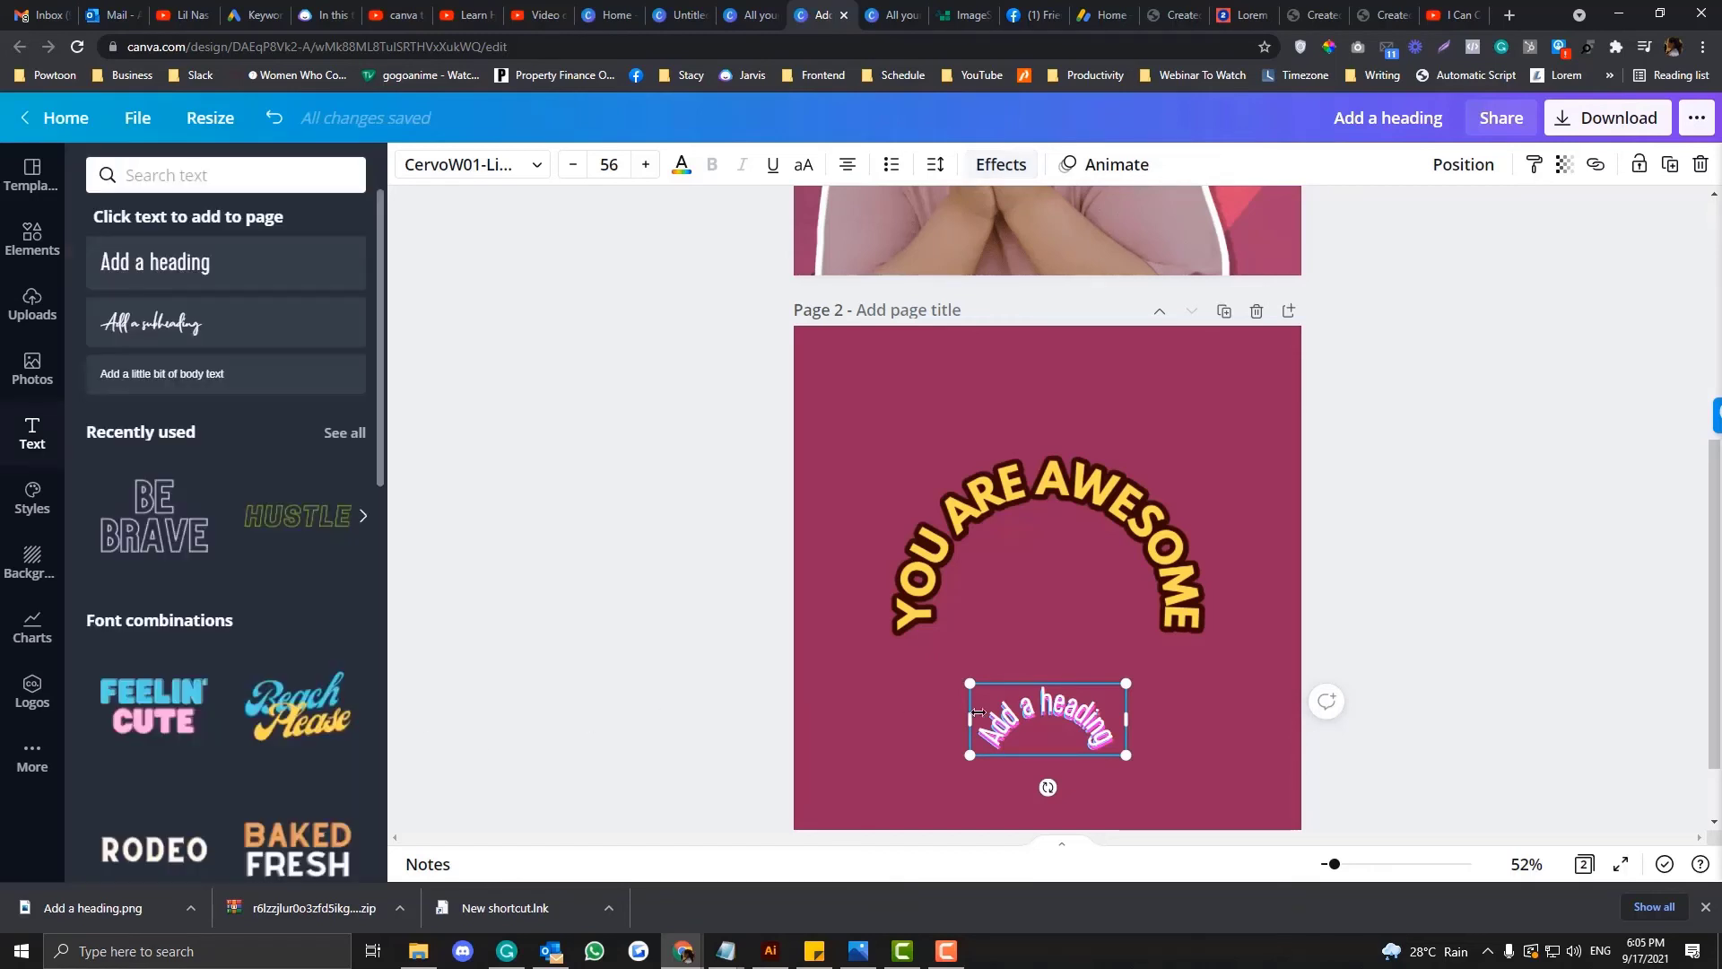
left_click(998, 164)
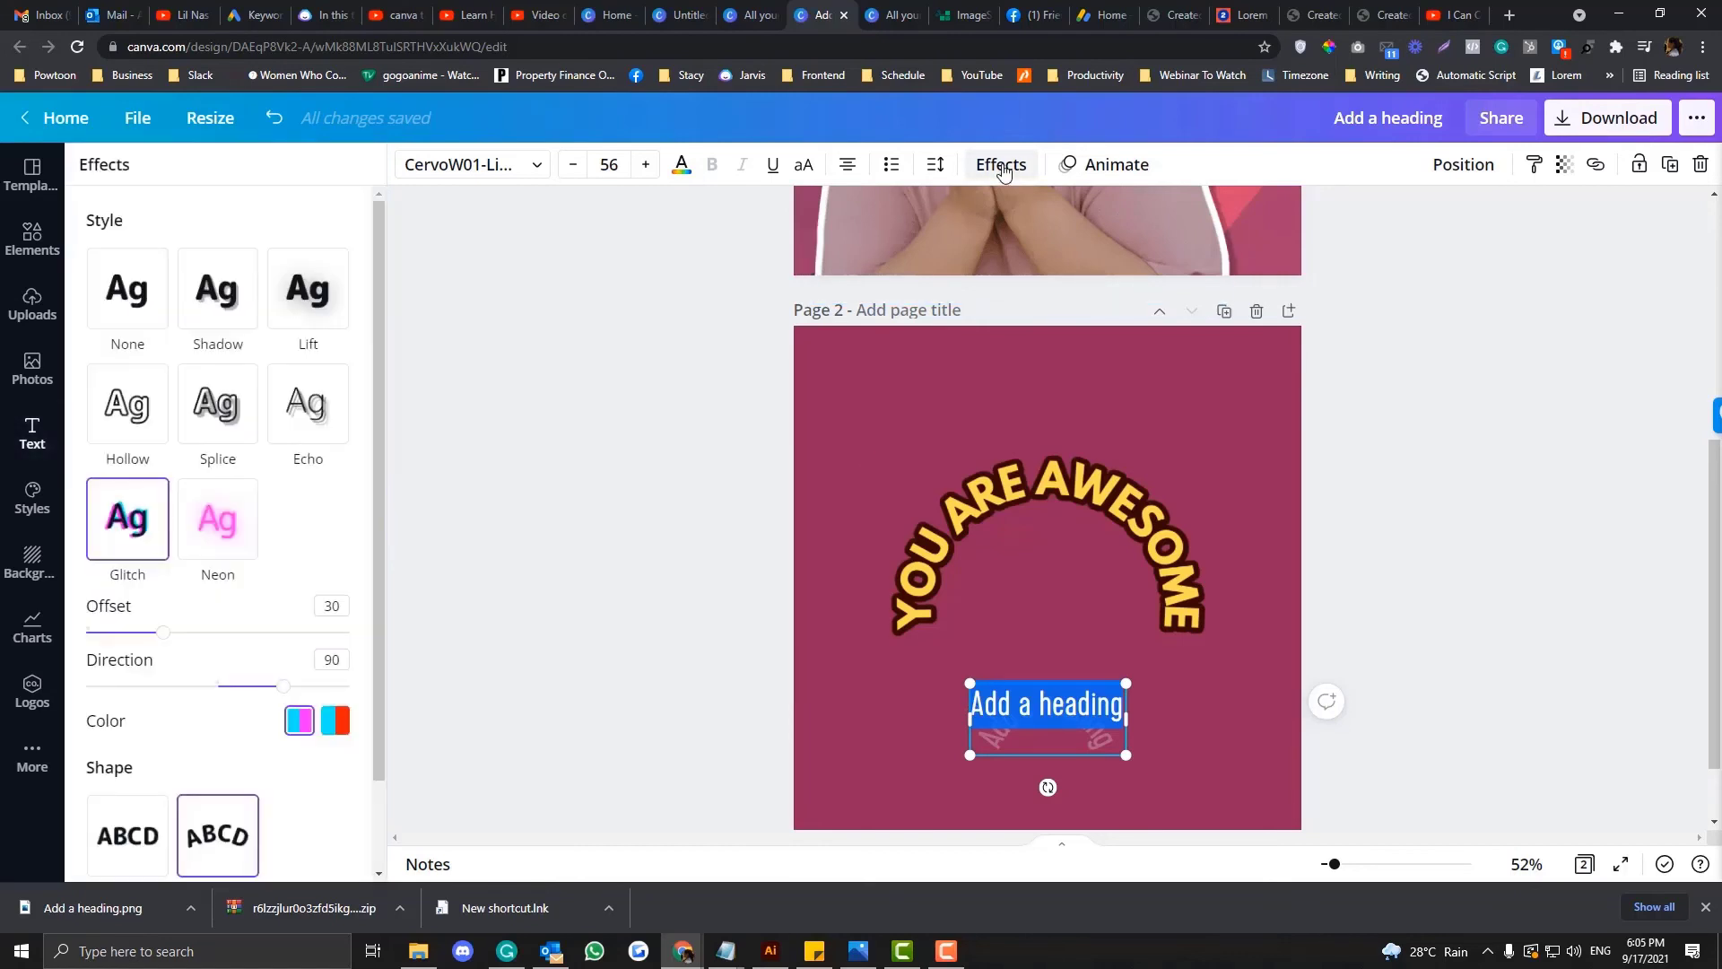
left_click(1005, 499)
left_click_drag(1005, 499, 1005, 434)
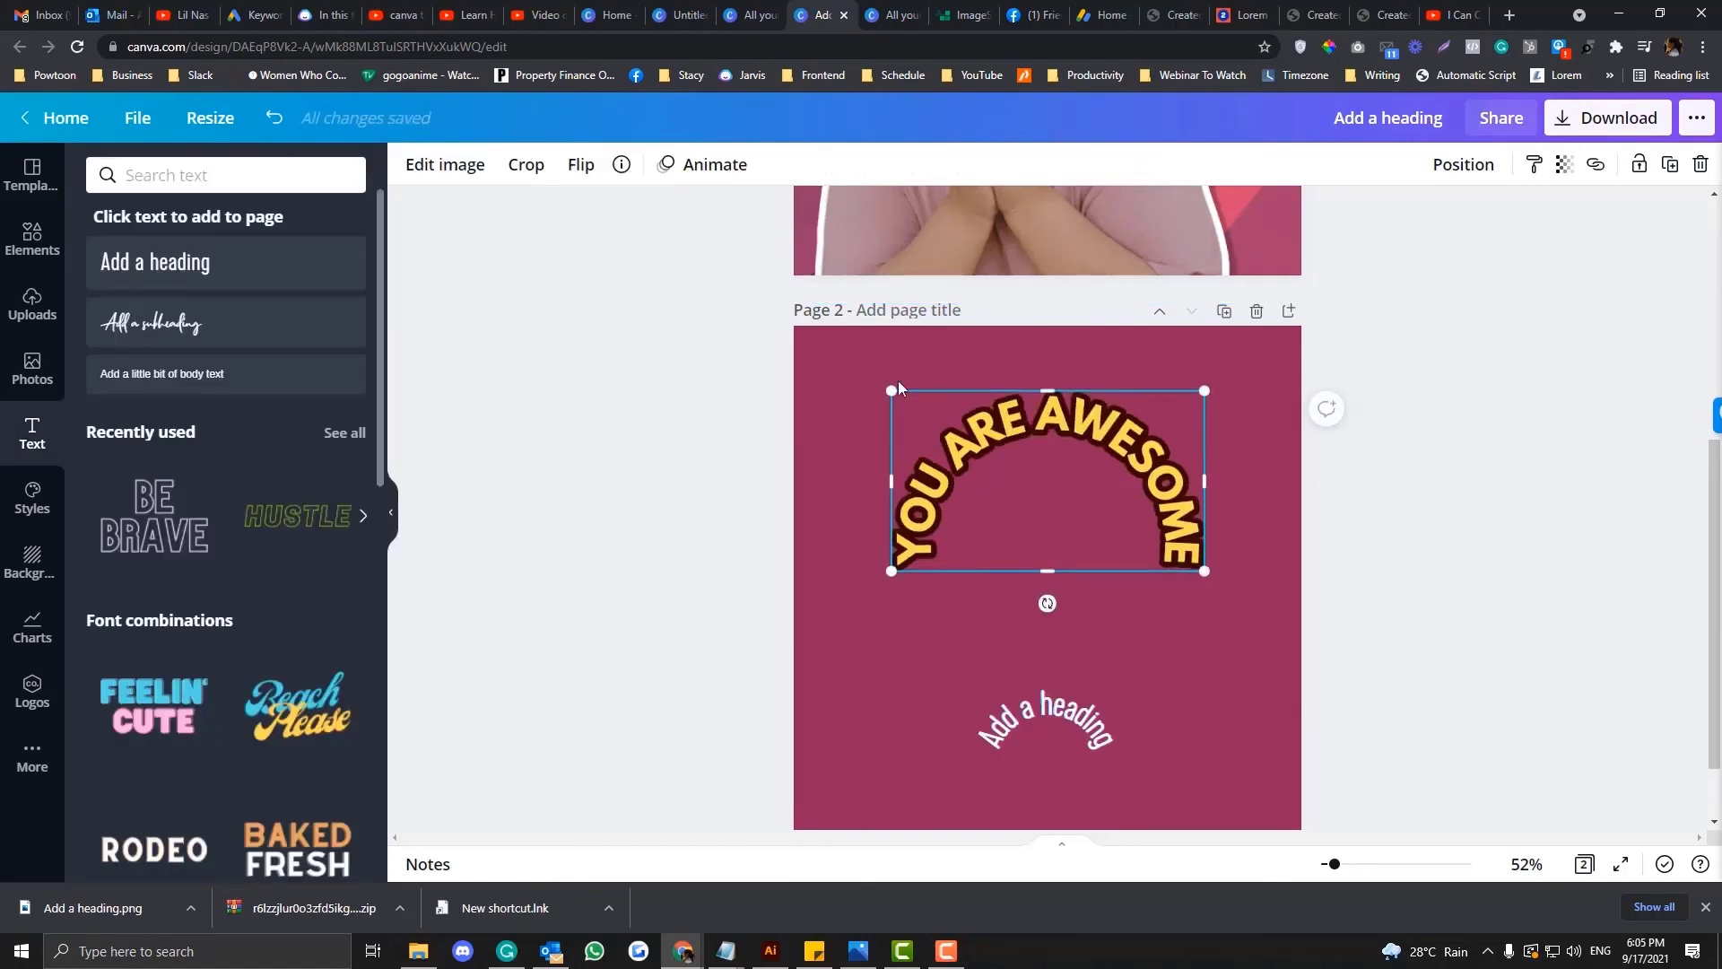
left_click(690, 167)
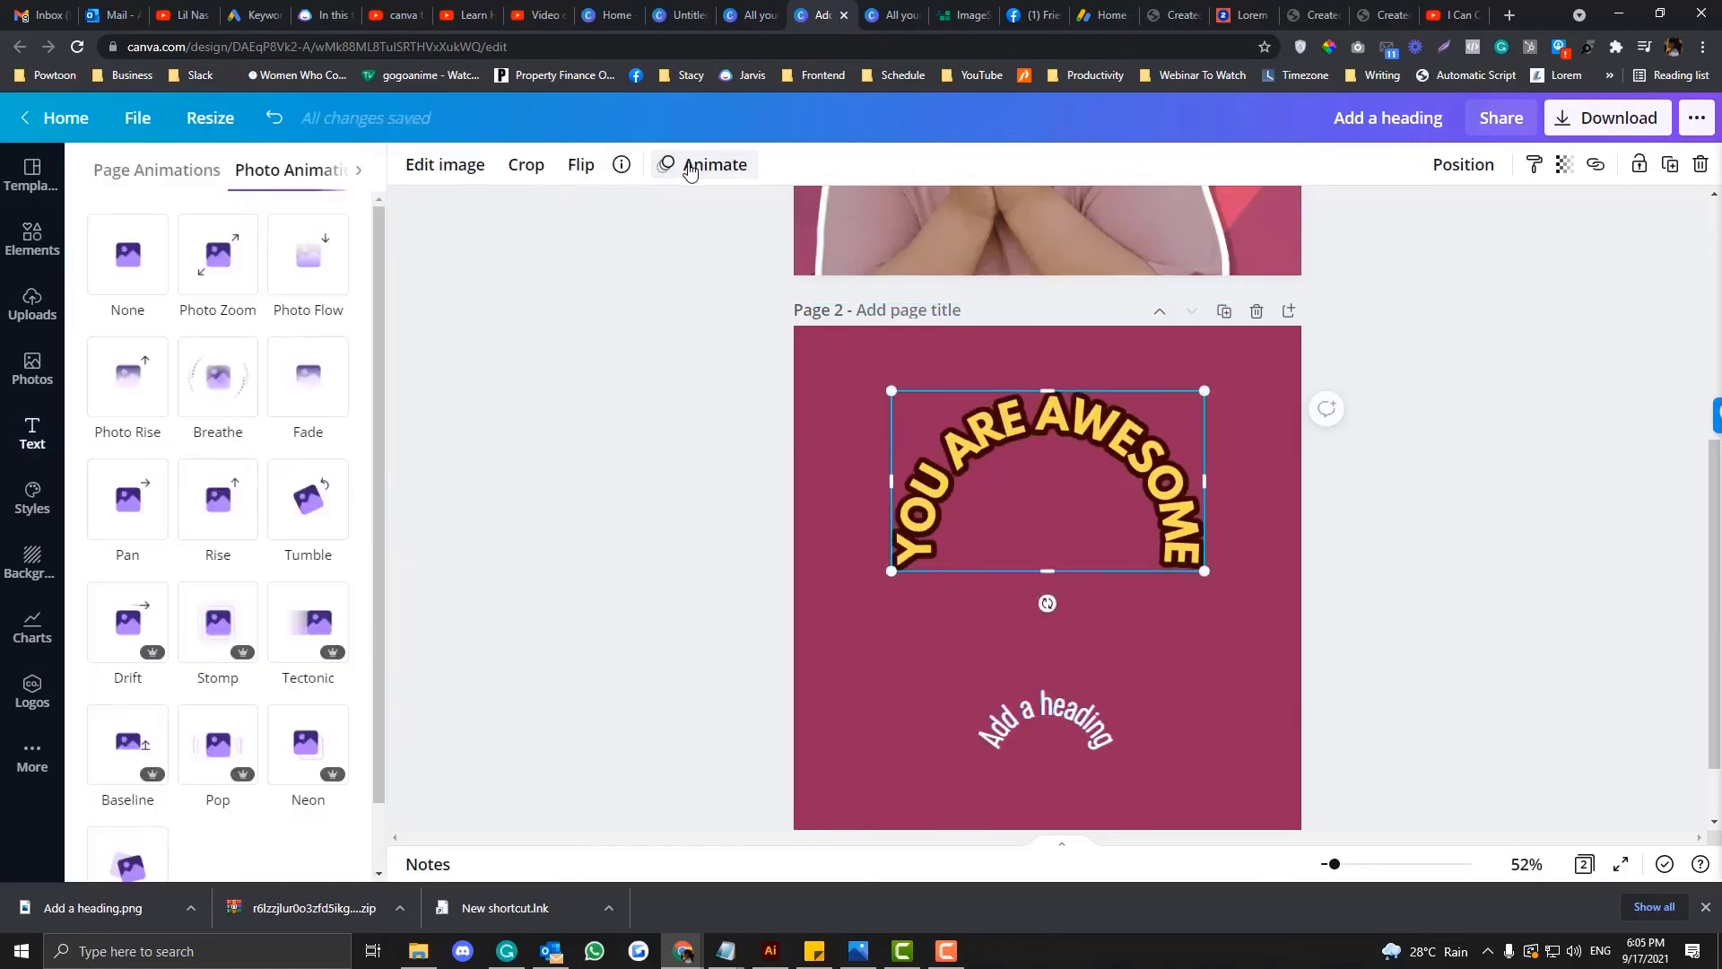
Step: Scale the curved heading beneath the arch up to font size 137
left_click(1003, 725)
left_click(1001, 165)
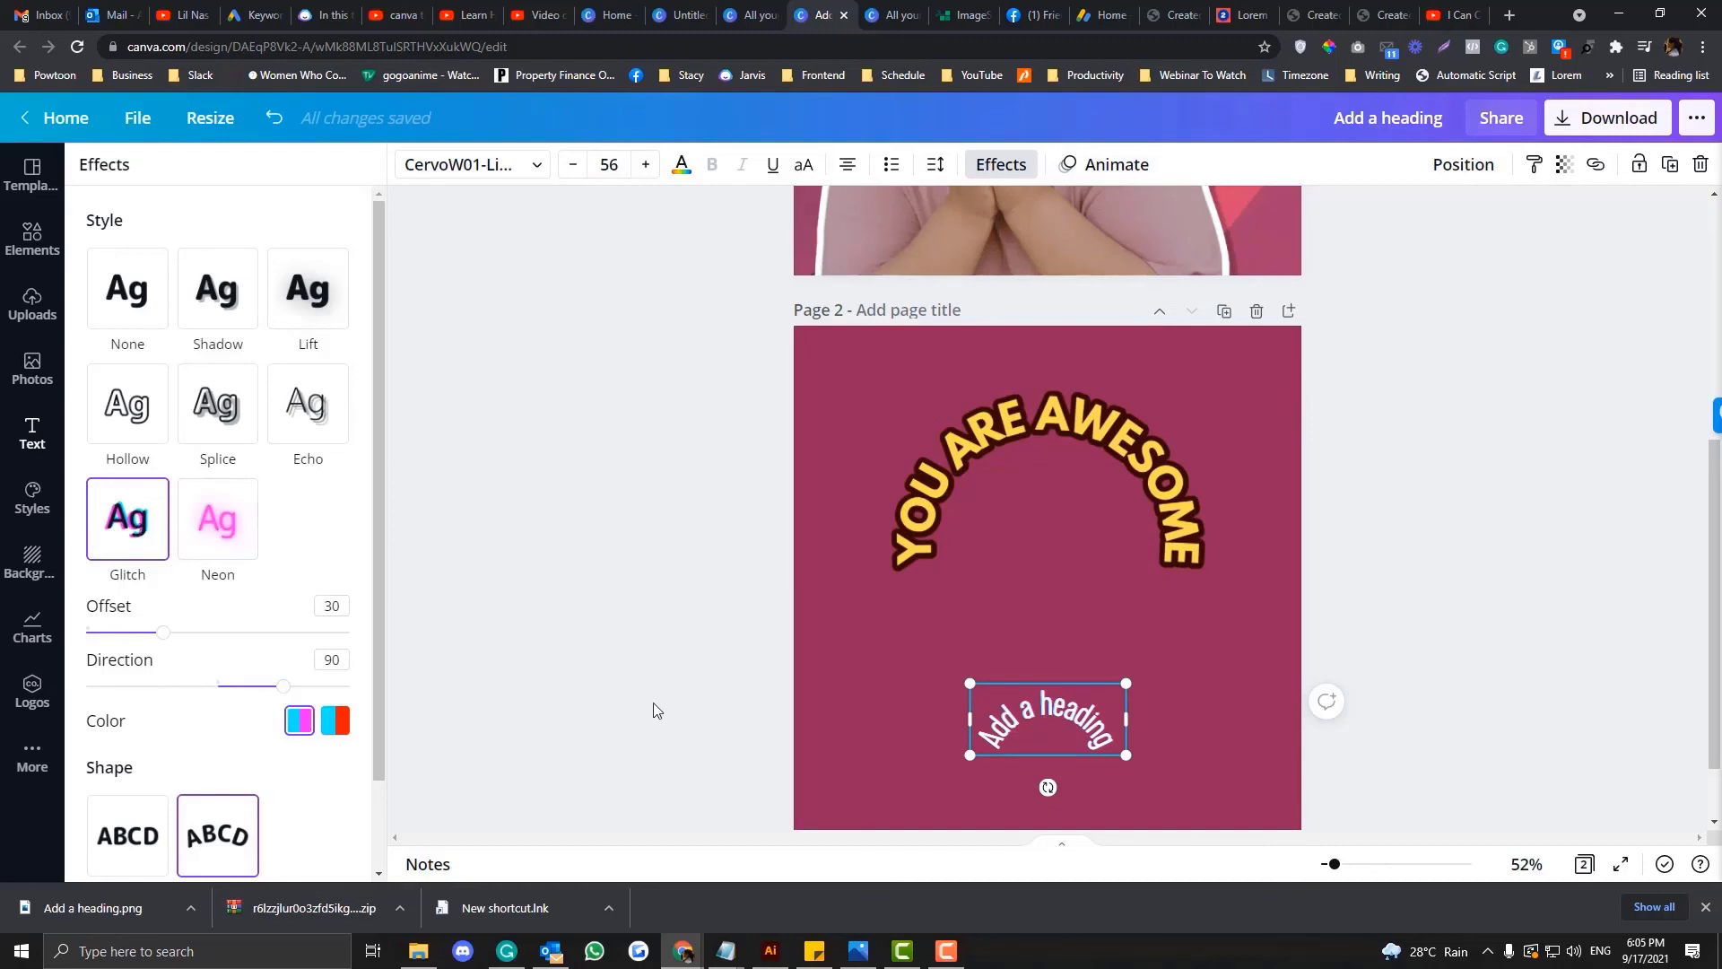
left_click_drag(857, 620, 812, 722)
left_click_drag(914, 709, 845, 739)
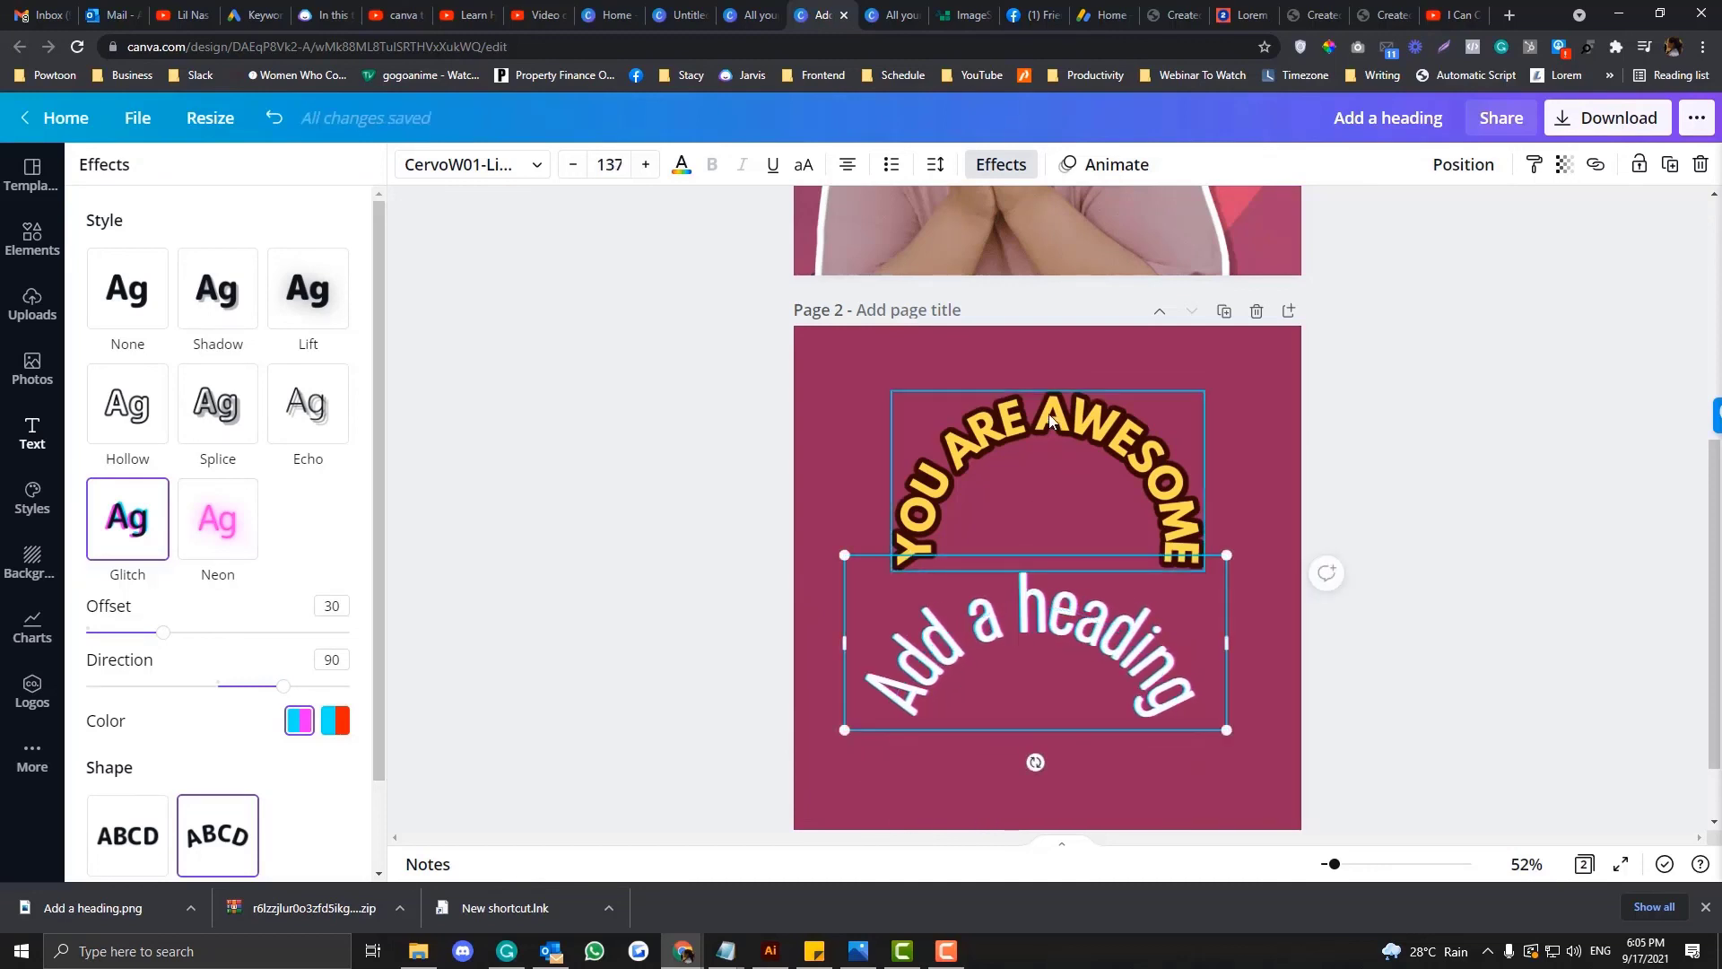